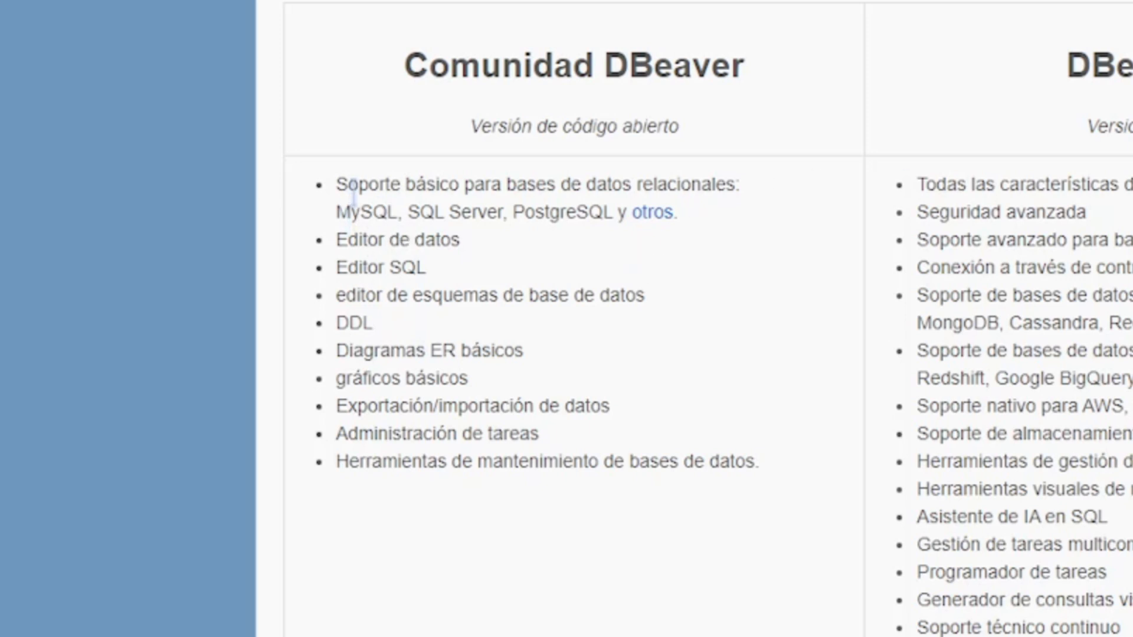
Examine the feature list of the free Comunidad DBeaver edition, including database support, editors, DDL, ER diagrams and data export/import
{"action": "left_click_drag", "start_coordinate": [354, 195], "coordinate": [507, 198]}
{"action": "left_click", "coordinate": [510, 200]}
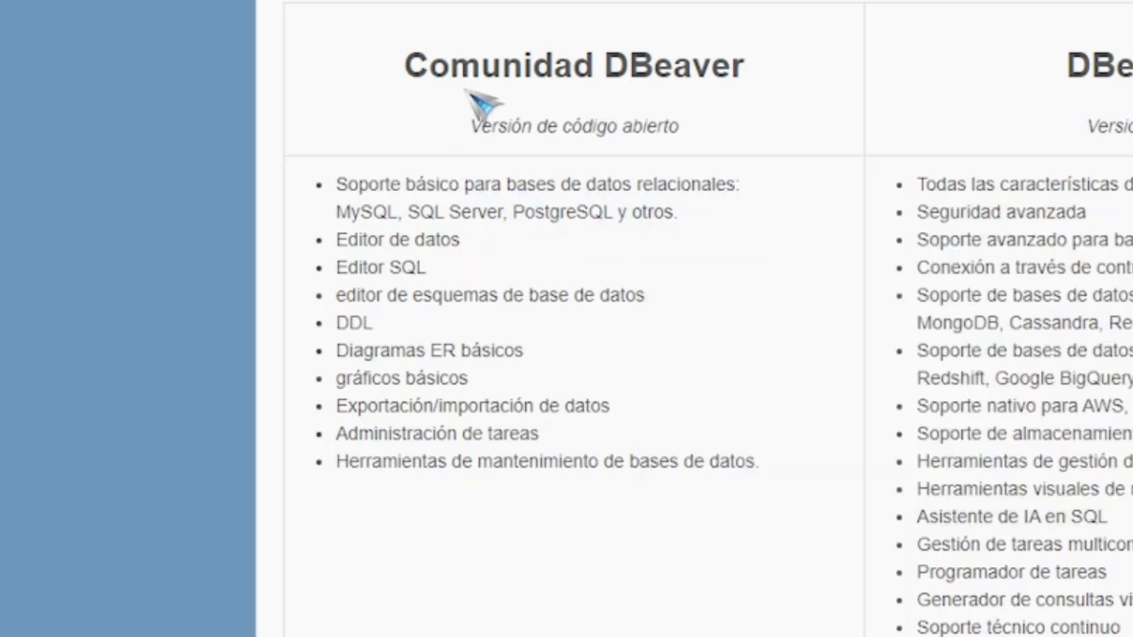
{"action": "left_click_drag", "start_coordinate": [459, 239], "coordinate": [383, 271]}
{"action": "left_click", "coordinate": [348, 274]}
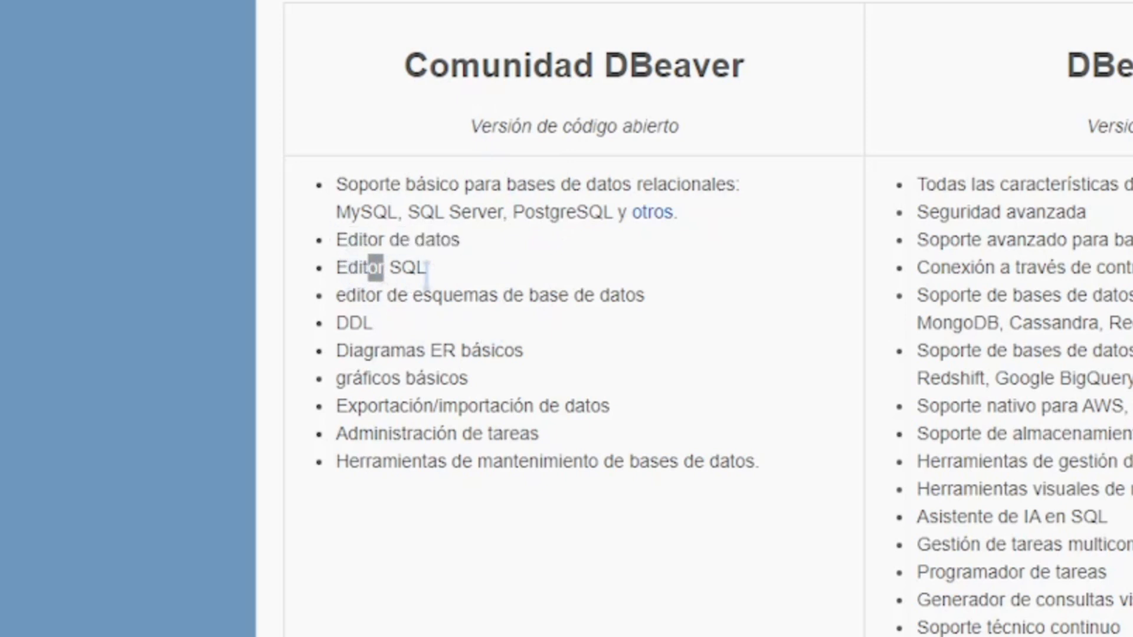
{"action": "left_click", "coordinate": [428, 275]}
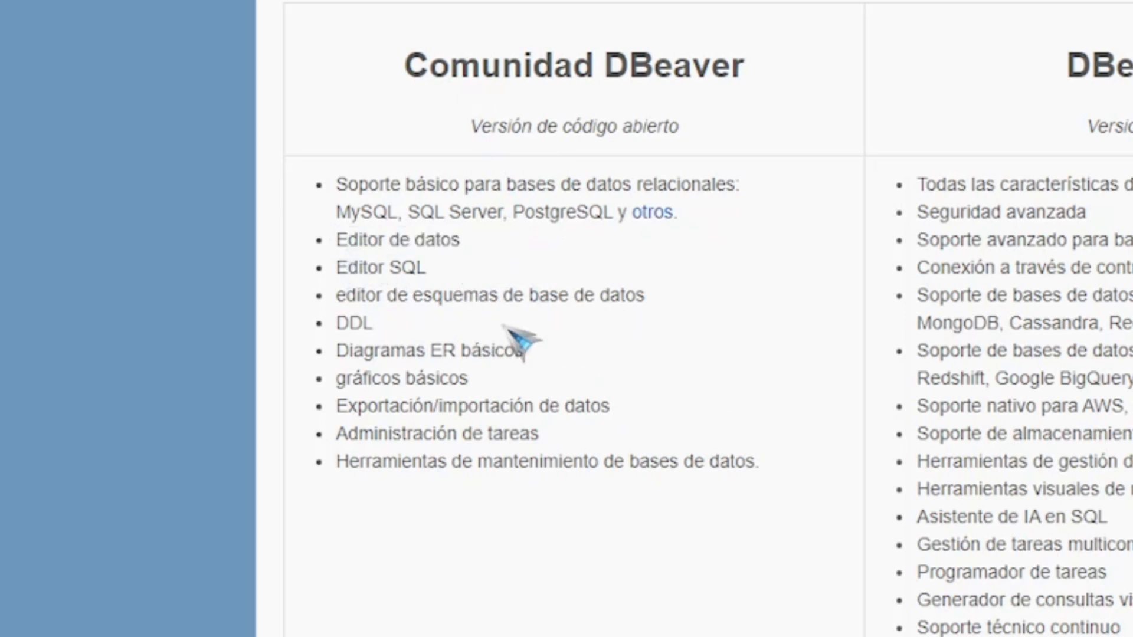
{"action": "left_click_drag", "start_coordinate": [339, 322], "coordinate": [378, 322]}
{"action": "left_click", "coordinate": [436, 357]}
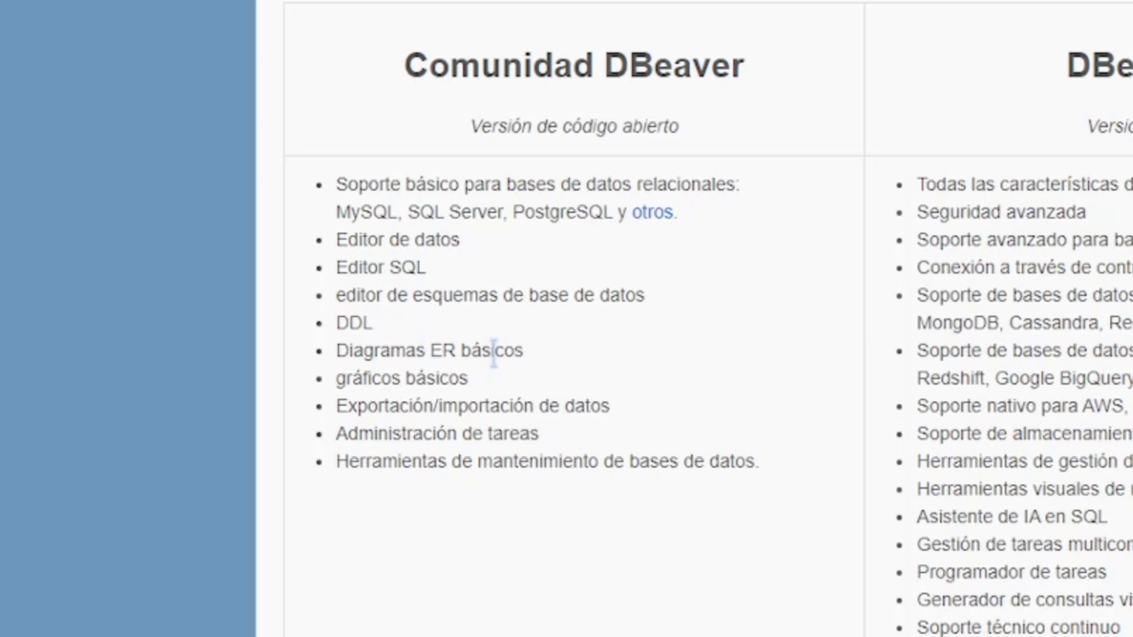
{"action": "left_click_drag", "start_coordinate": [347, 406], "coordinate": [482, 408]}
{"action": "left_click", "coordinate": [516, 434]}
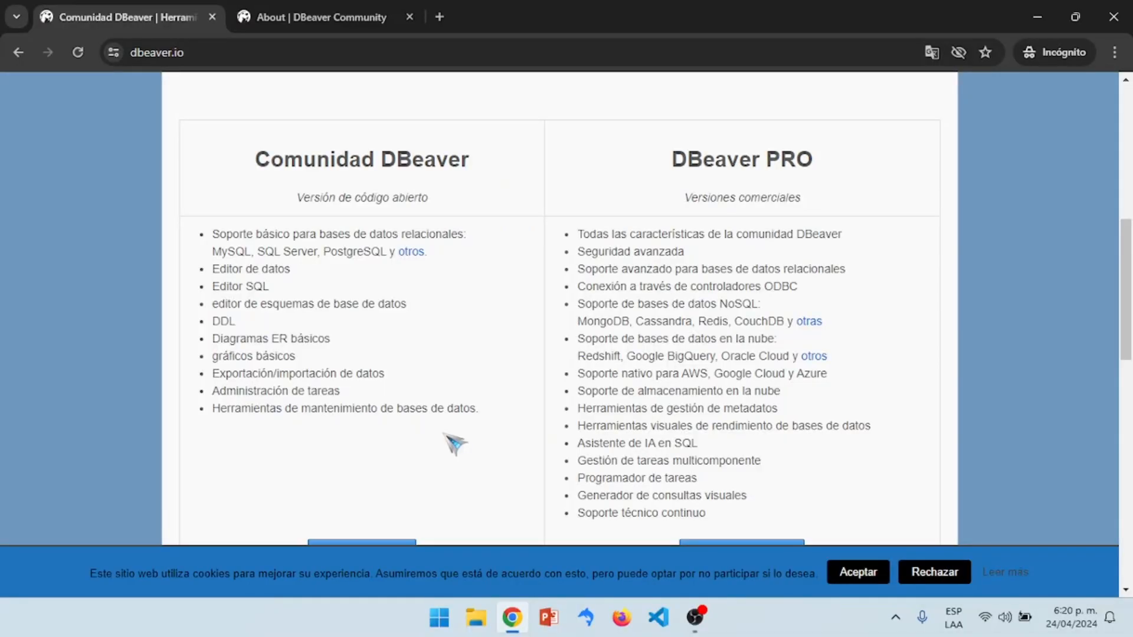
Examine the full list of supported databases on the DBeaver Community About page
{"action": "key", "text": "ctrl+Tab"}
{"action": "scroll", "coordinate": [490, 301], "scroll_direction": "down", "scroll_amount": 9}
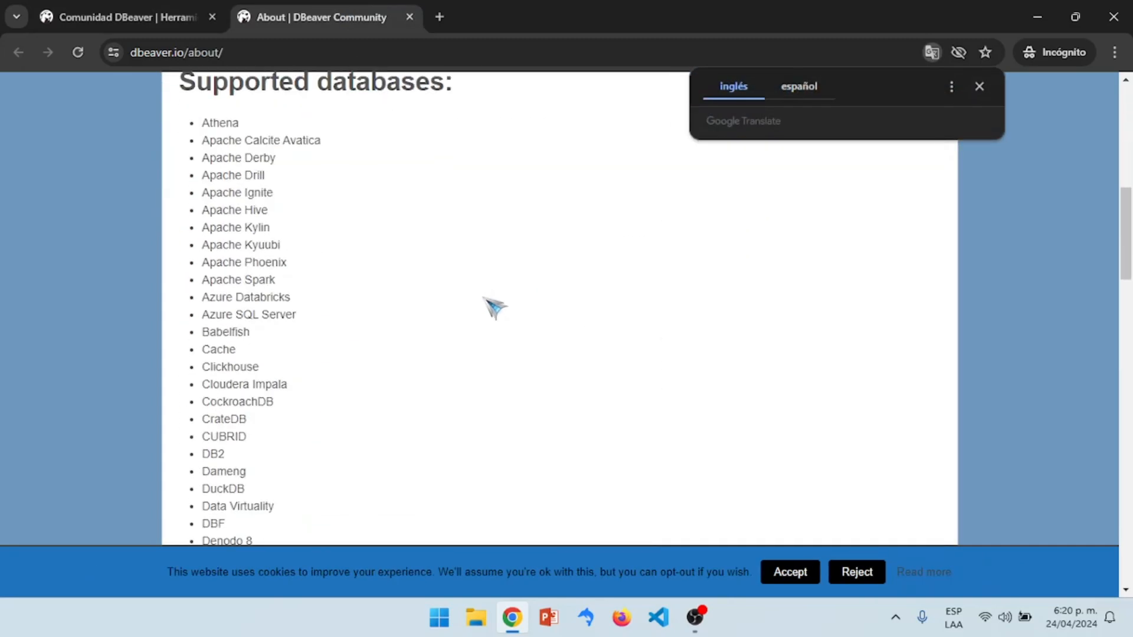
{"action": "scroll", "coordinate": [494, 307], "scroll_direction": "up", "scroll_amount": 1}
{"action": "left_click", "coordinate": [202, 165]}
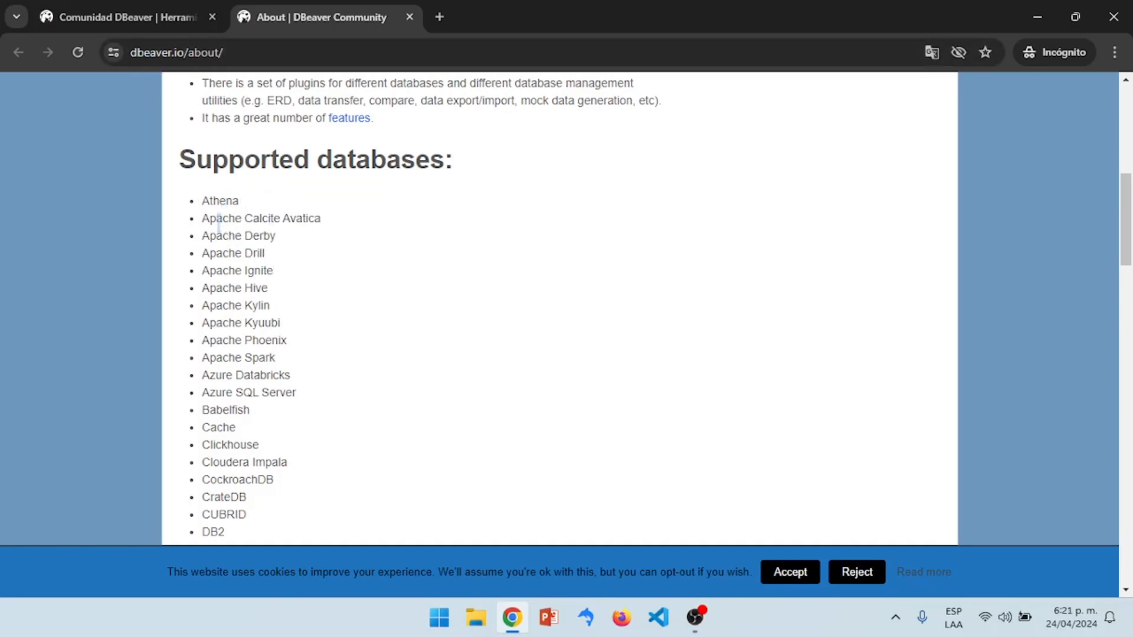
{"action": "left_click_drag", "start_coordinate": [272, 233], "coordinate": [279, 234]}
{"action": "left_click", "coordinate": [320, 311]}
{"action": "scroll", "coordinate": [306, 352], "scroll_direction": "down", "scroll_amount": 1}
{"action": "scroll", "coordinate": [317, 363], "scroll_direction": "down", "scroll_amount": 15}
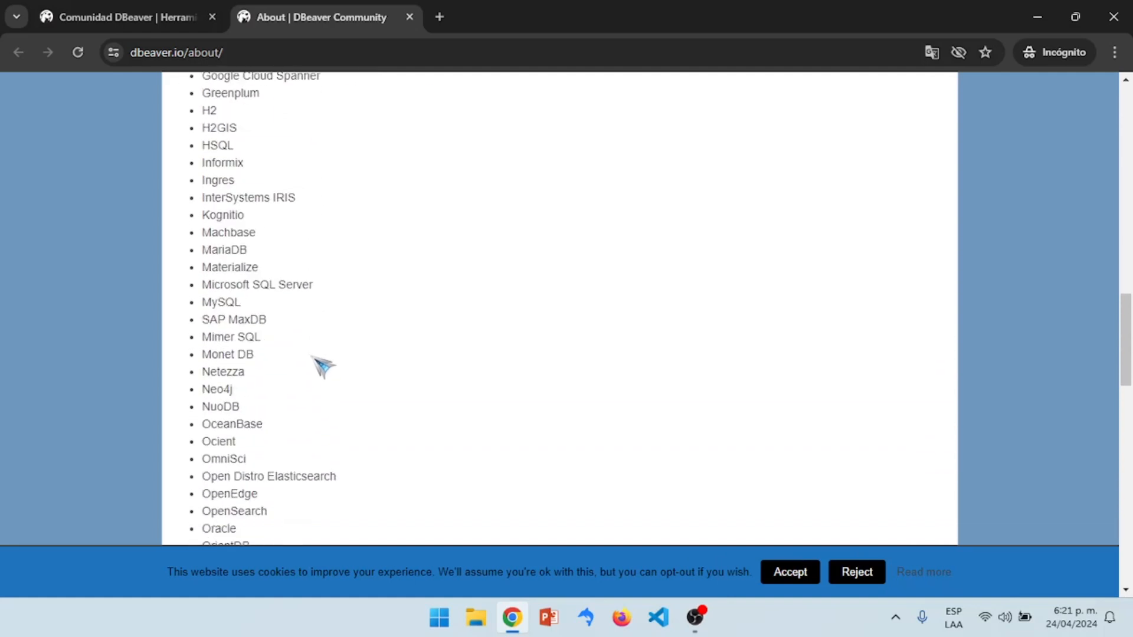
{"action": "scroll", "coordinate": [325, 367], "scroll_direction": "down", "scroll_amount": 6}
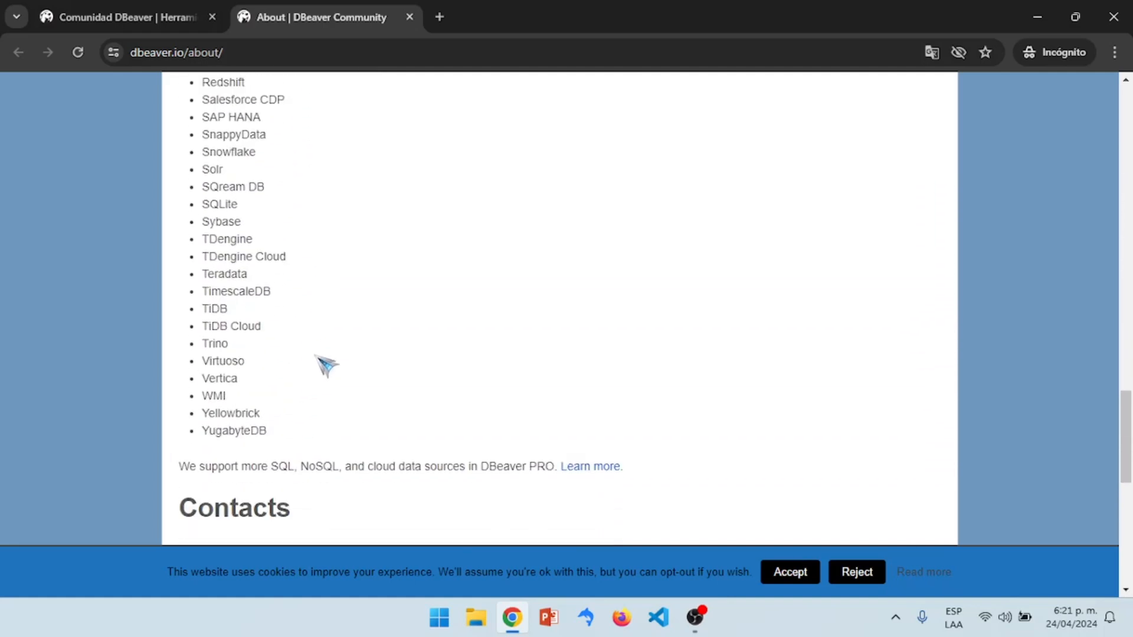
{"action": "scroll", "coordinate": [326, 366], "scroll_direction": "up", "scroll_amount": 10}
{"action": "scroll", "coordinate": [324, 366], "scroll_direction": "up", "scroll_amount": 7}
Return to the Comunidad DBeaver home page and open the site's download page
{"action": "left_click", "coordinate": [177, 13]}
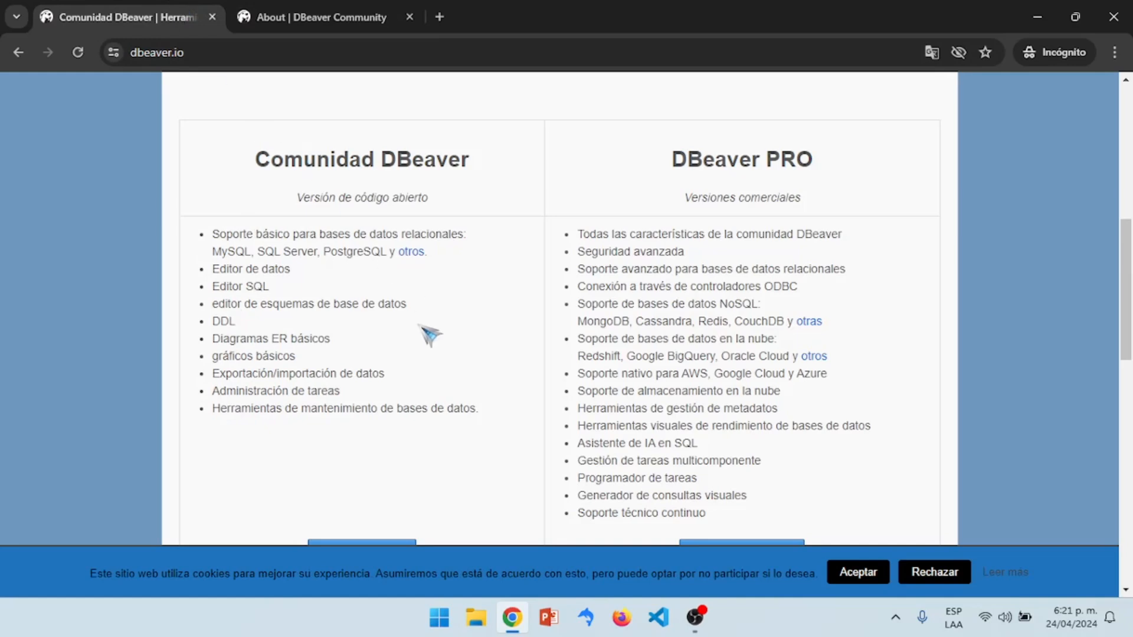
{"action": "scroll", "coordinate": [455, 381], "scroll_direction": "up", "scroll_amount": 10}
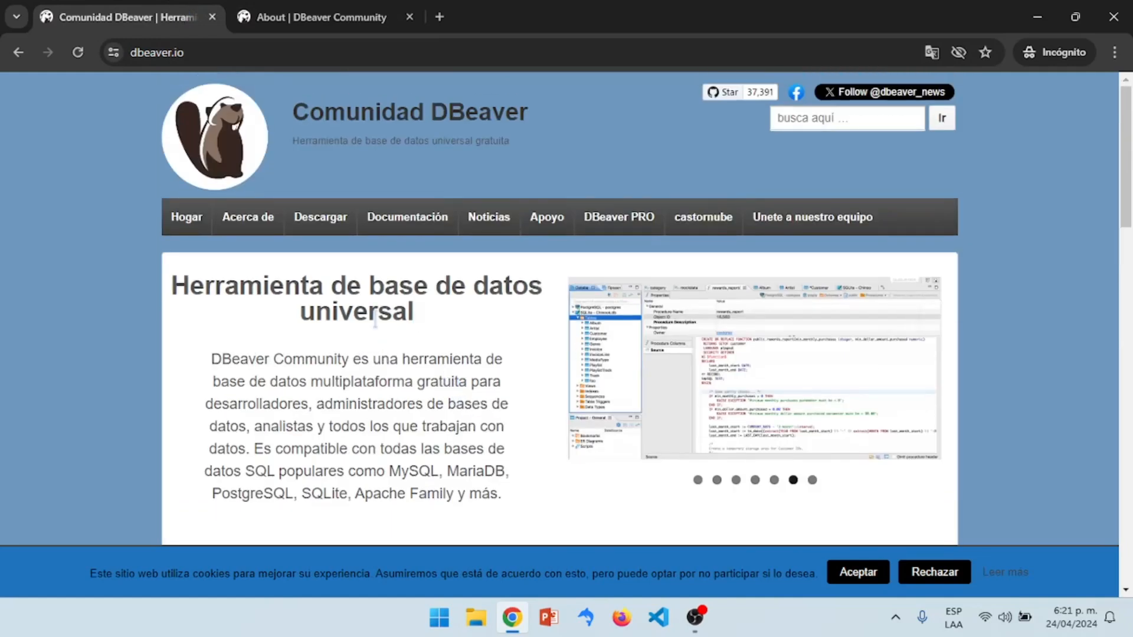
{"action": "left_click", "coordinate": [321, 221]}
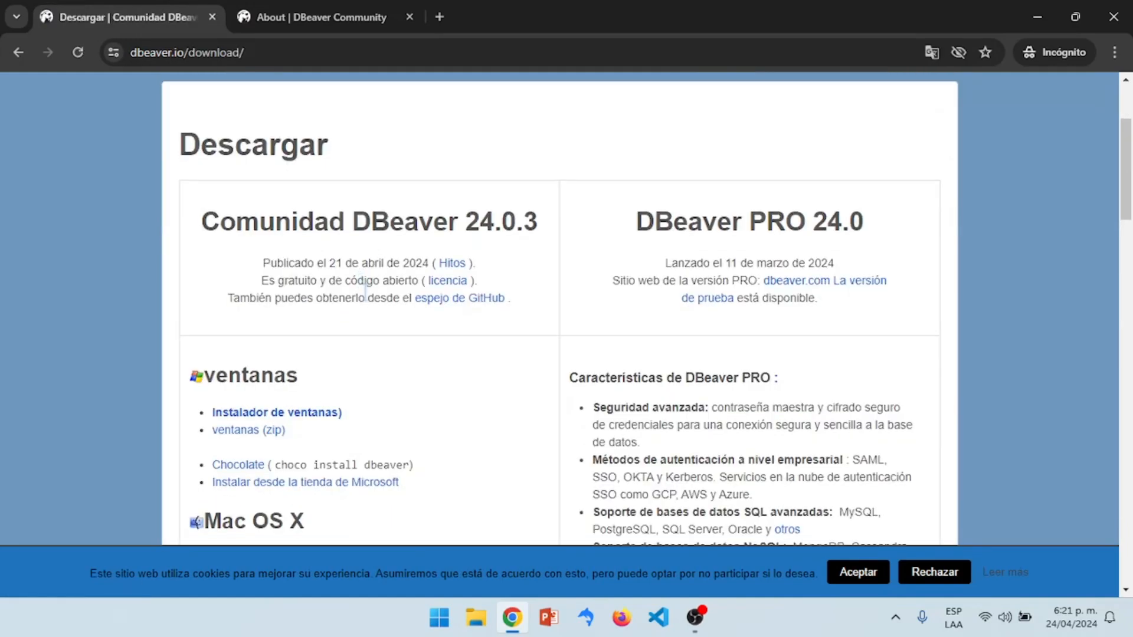
Download the DBeaver Community Windows installer and save it as dbeaver-ce-24.0.3-x86_64-setup.exe in the Descargas folder
{"action": "scroll", "coordinate": [377, 304], "scroll_direction": "down", "scroll_amount": 2}
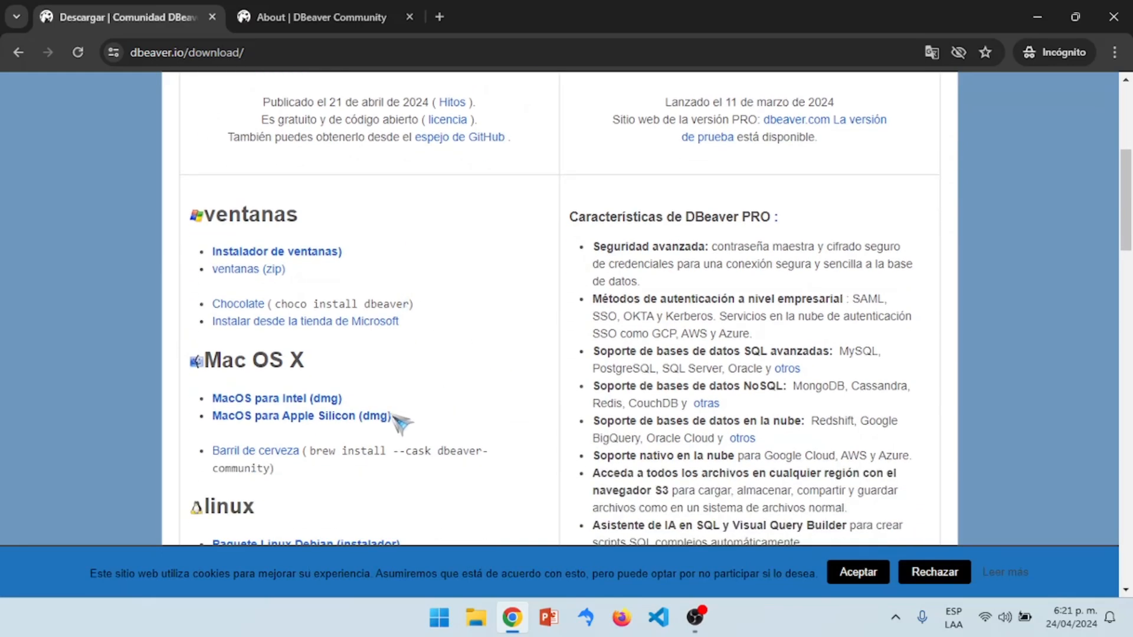
{"action": "scroll", "coordinate": [303, 372], "scroll_direction": "down", "scroll_amount": 3}
{"action": "scroll", "coordinate": [340, 412], "scroll_direction": "up", "scroll_amount": 3}
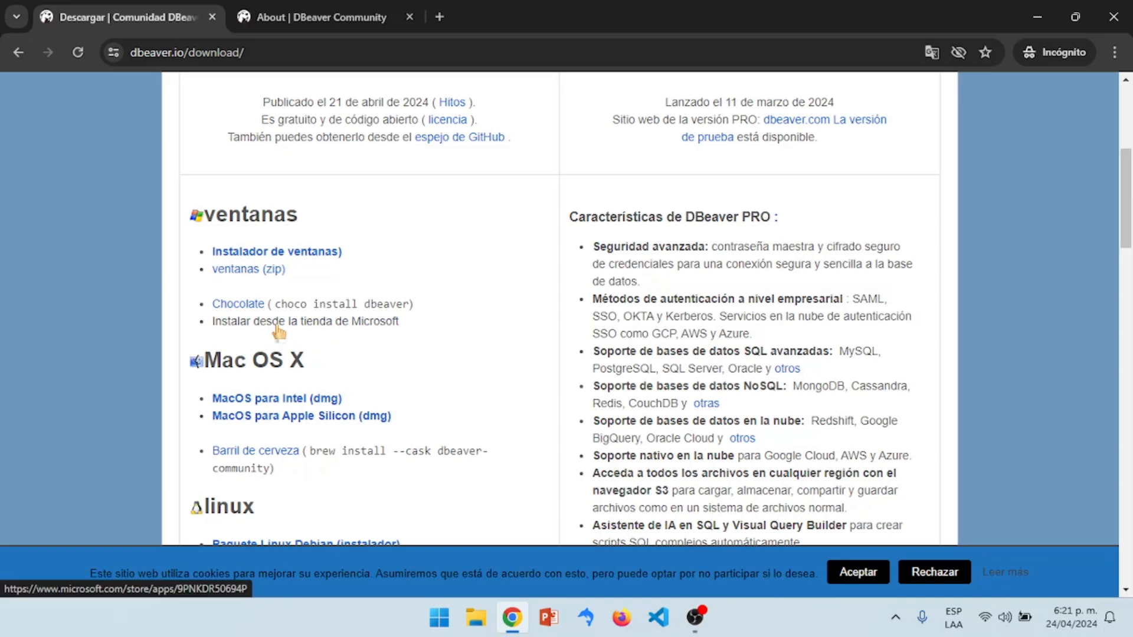
{"action": "left_click", "coordinate": [254, 254]}
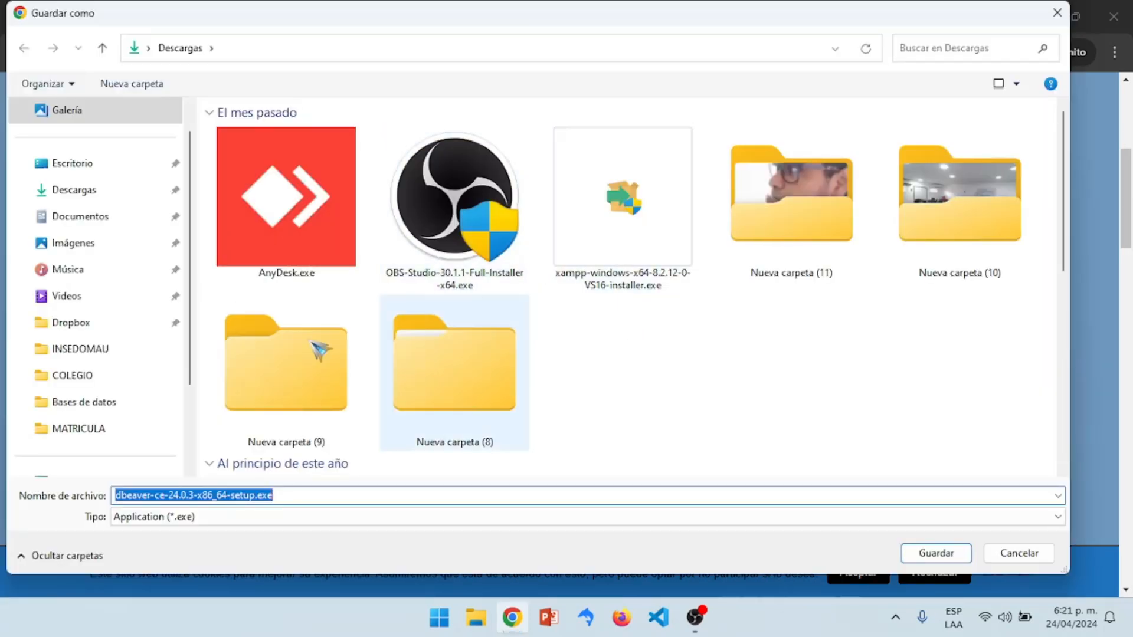
{"action": "left_click", "coordinate": [933, 556]}
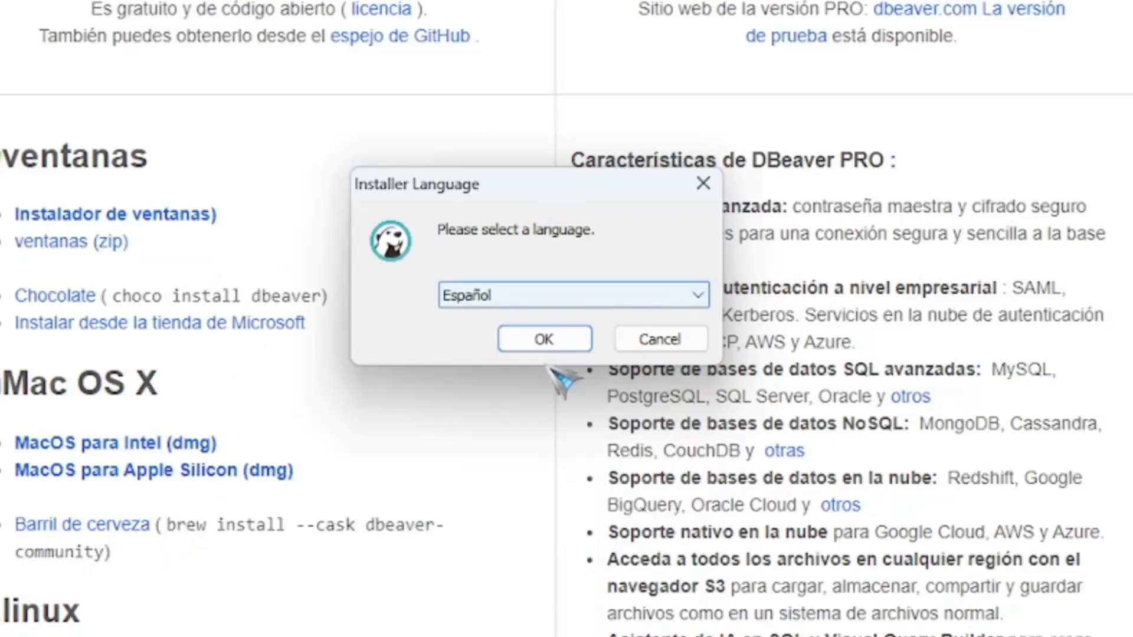
Begin the DBeaver Community setup in Español and accept the licence agreement
{"action": "left_click", "coordinate": [553, 331]}
{"action": "left_click", "coordinate": [709, 507]}
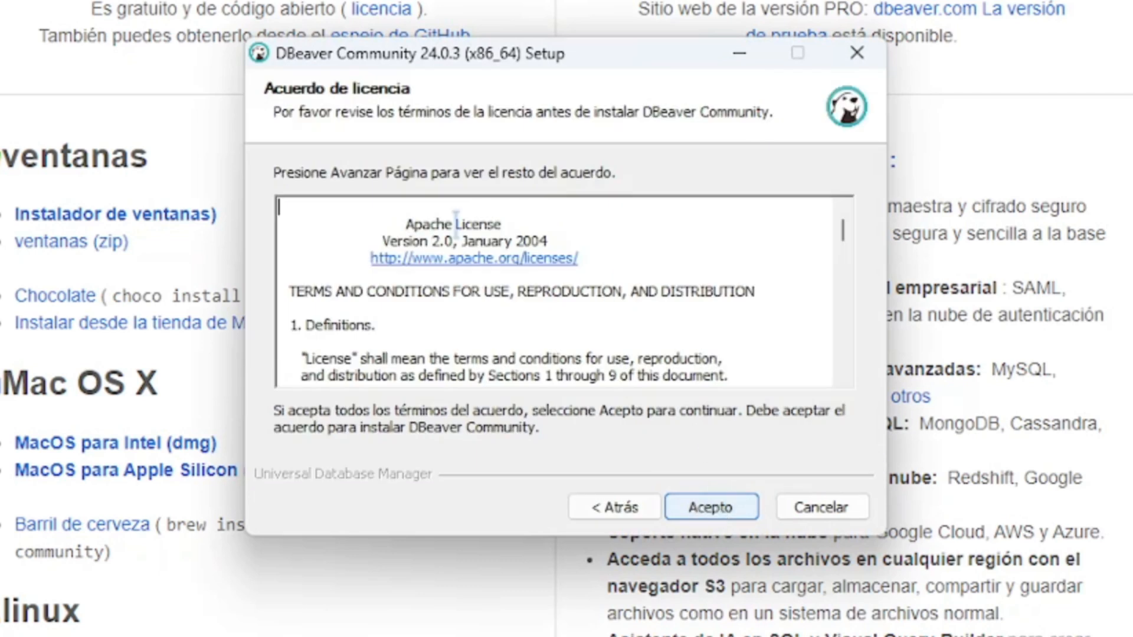
{"action": "left_click", "coordinate": [716, 506]}
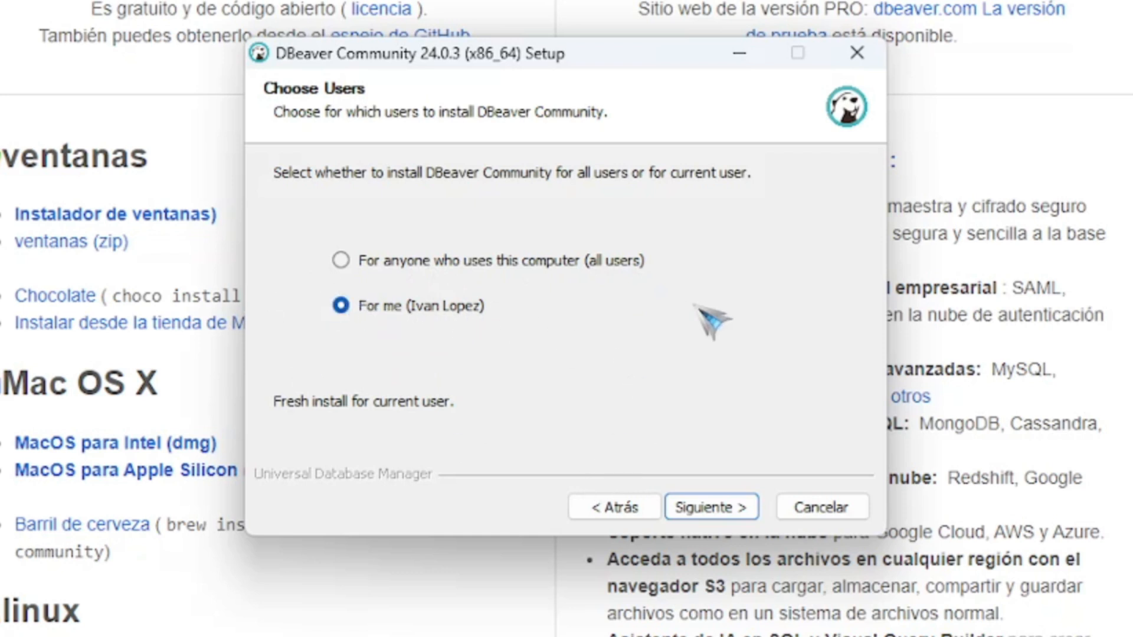
Set the installation for the current user only, with the DBeaver Community and Include Java components
{"action": "left_click", "coordinate": [738, 511]}
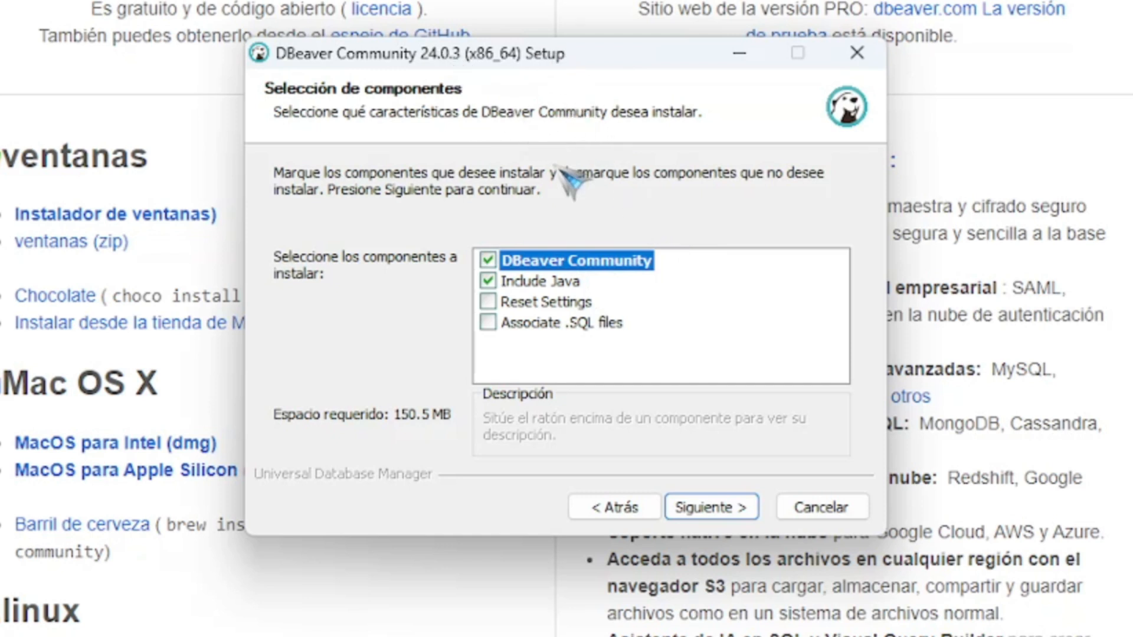
{"action": "left_click_drag", "start_coordinate": [541, 57], "coordinate": [545, 66]}
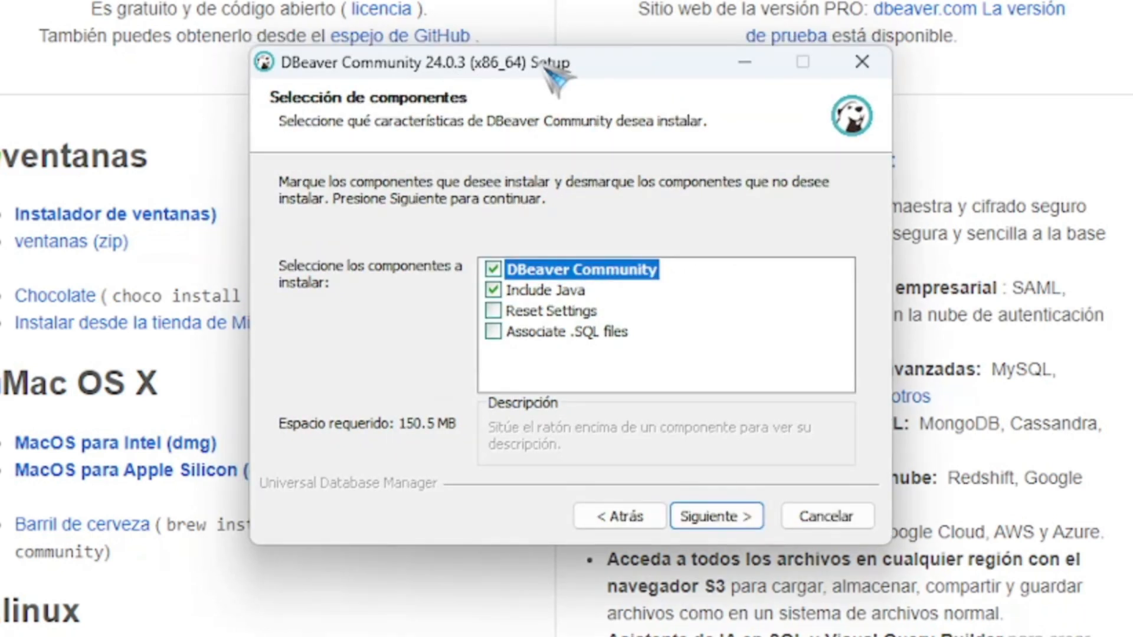
{"action": "left_click", "coordinate": [729, 516]}
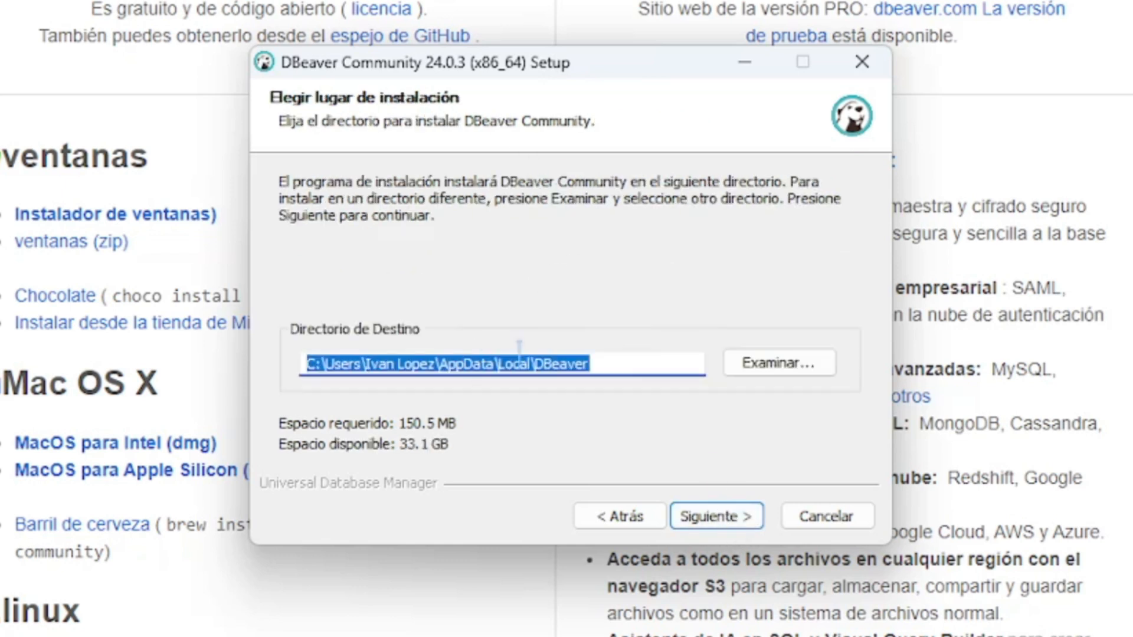
Install DBeaver Community in the default destination directory and finish the setup without a desktop shortcut
{"action": "left_click", "coordinate": [732, 516]}
{"action": "left_click", "coordinate": [735, 516]}
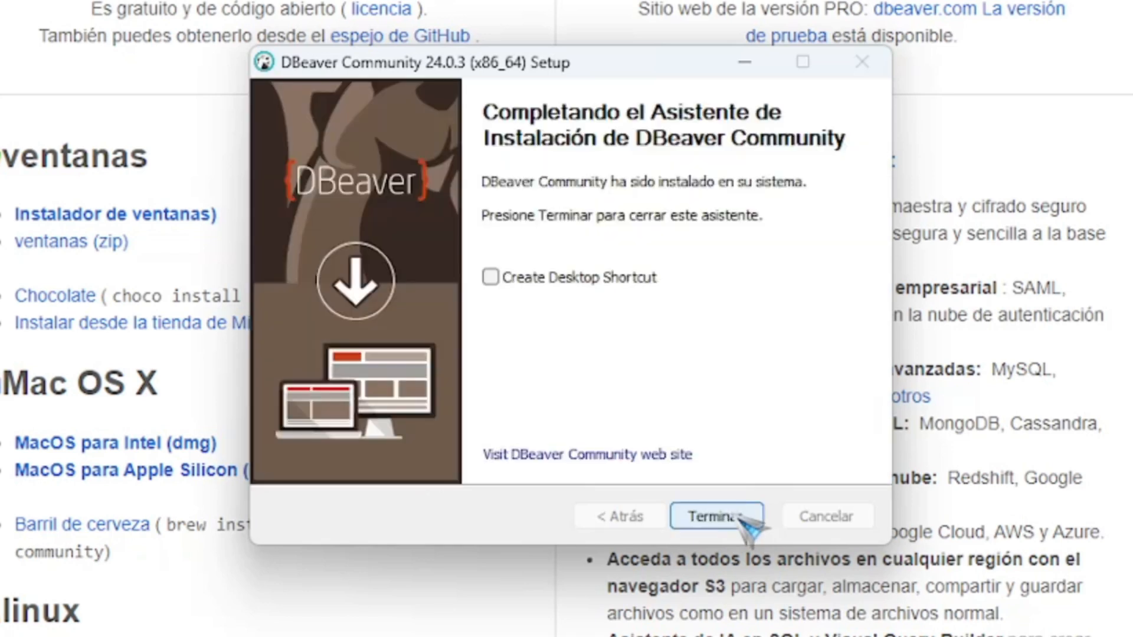
{"action": "left_click", "coordinate": [739, 518]}
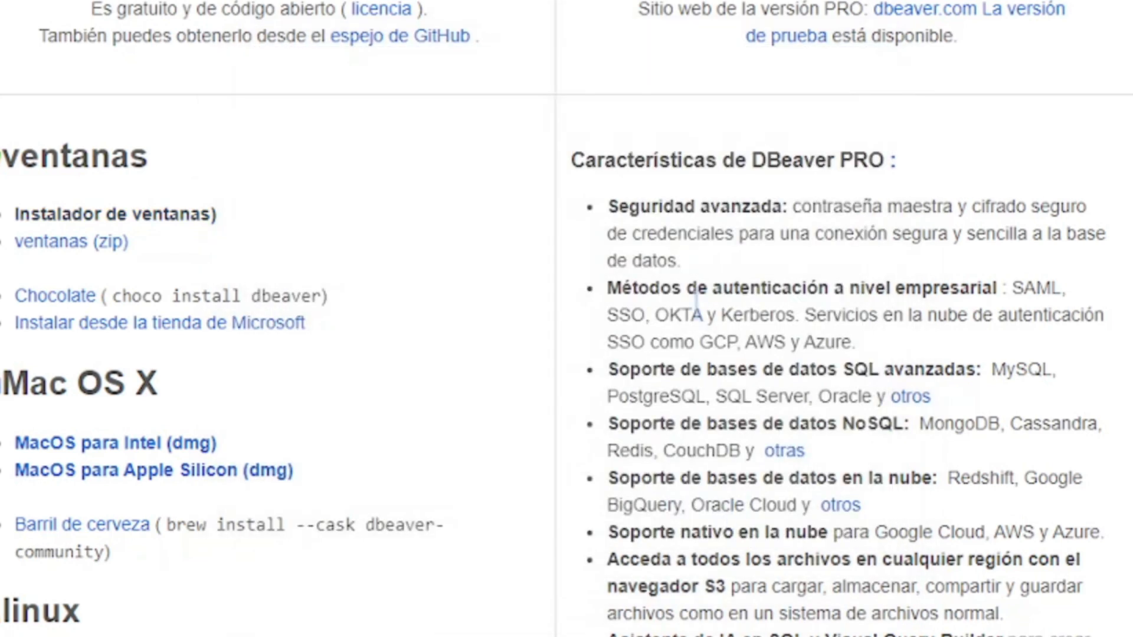
Launch DBeaver from the list of all installed applications and dismiss its Data share dialog
{"action": "key", "text": "super"}
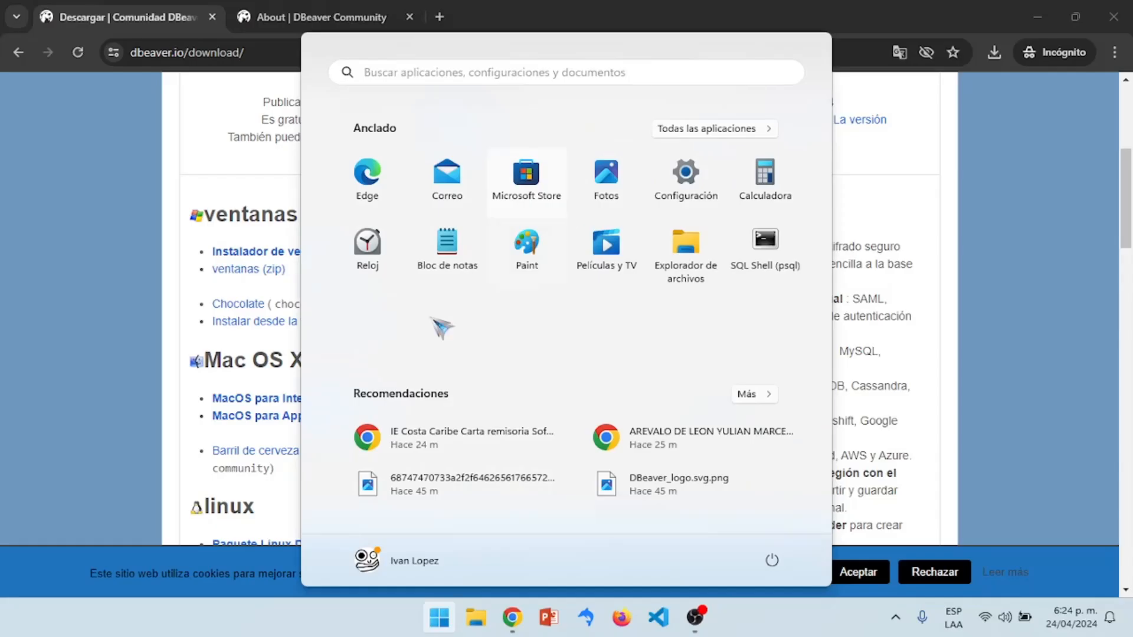
{"action": "left_click", "coordinate": [723, 131]}
{"action": "scroll", "coordinate": [561, 273], "scroll_direction": "down", "scroll_amount": 5}
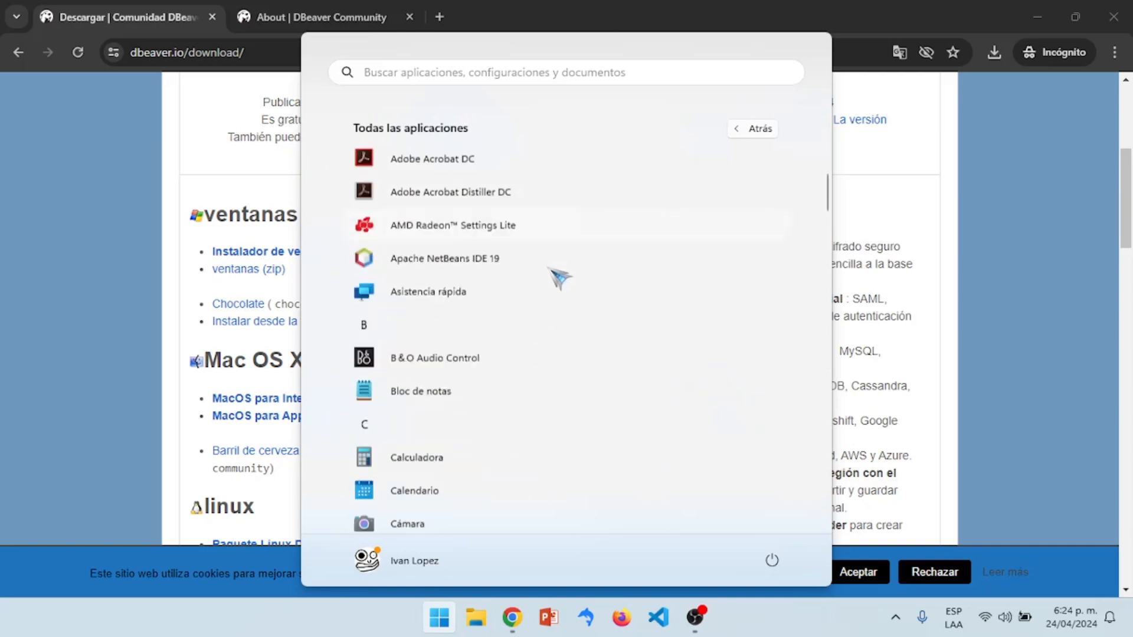
{"action": "left_click", "coordinate": [514, 328]}
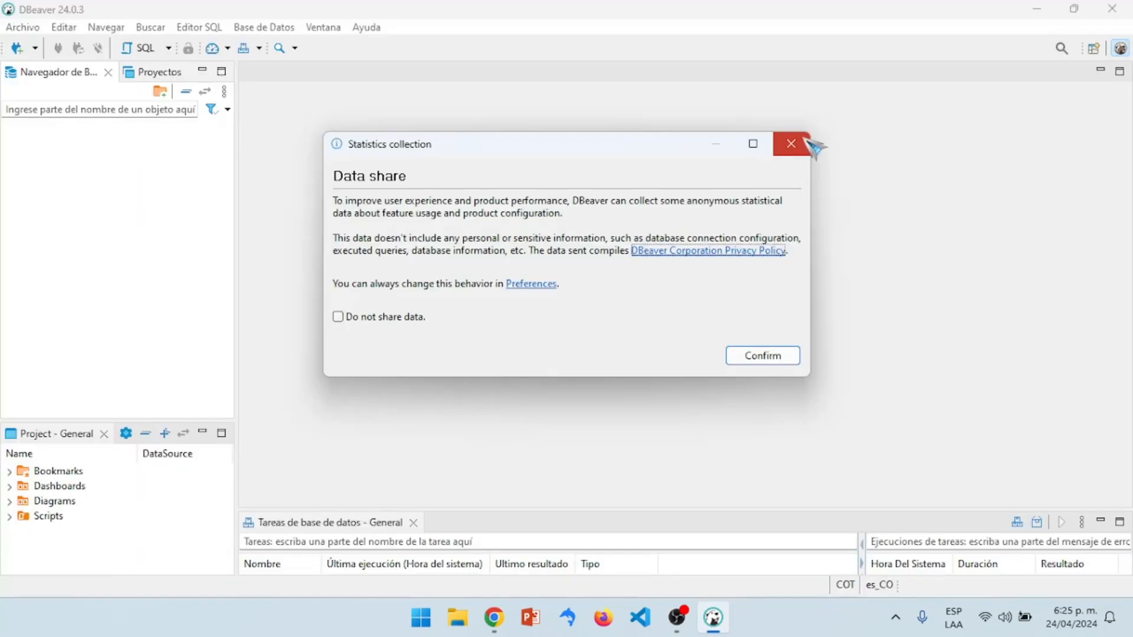
{"action": "left_click", "coordinate": [792, 145]}
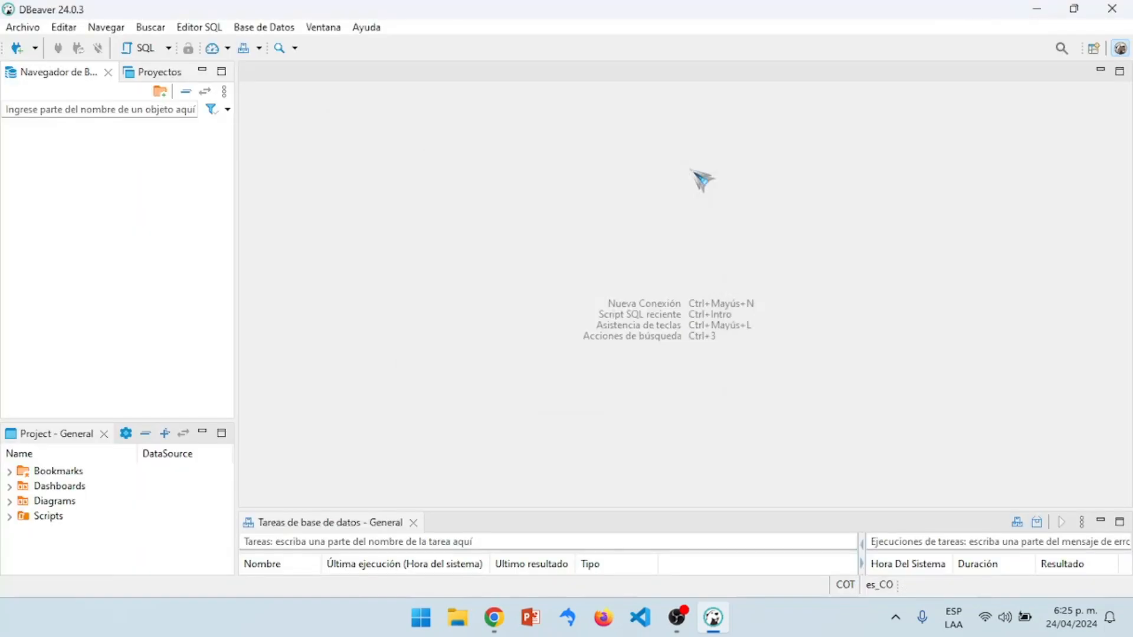
Open the XAMPP Control Panel, start the MySQL module and close the control panel window
{"action": "left_click", "coordinate": [895, 617]}
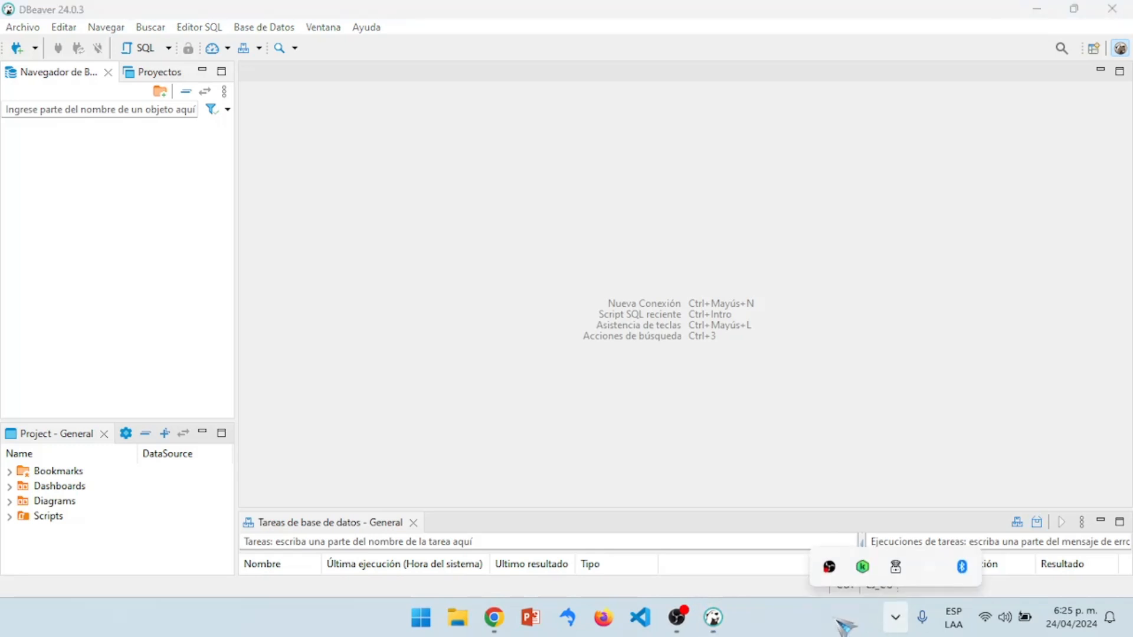
{"action": "left_click", "coordinate": [845, 625]}
{"action": "left_click", "coordinate": [425, 629]}
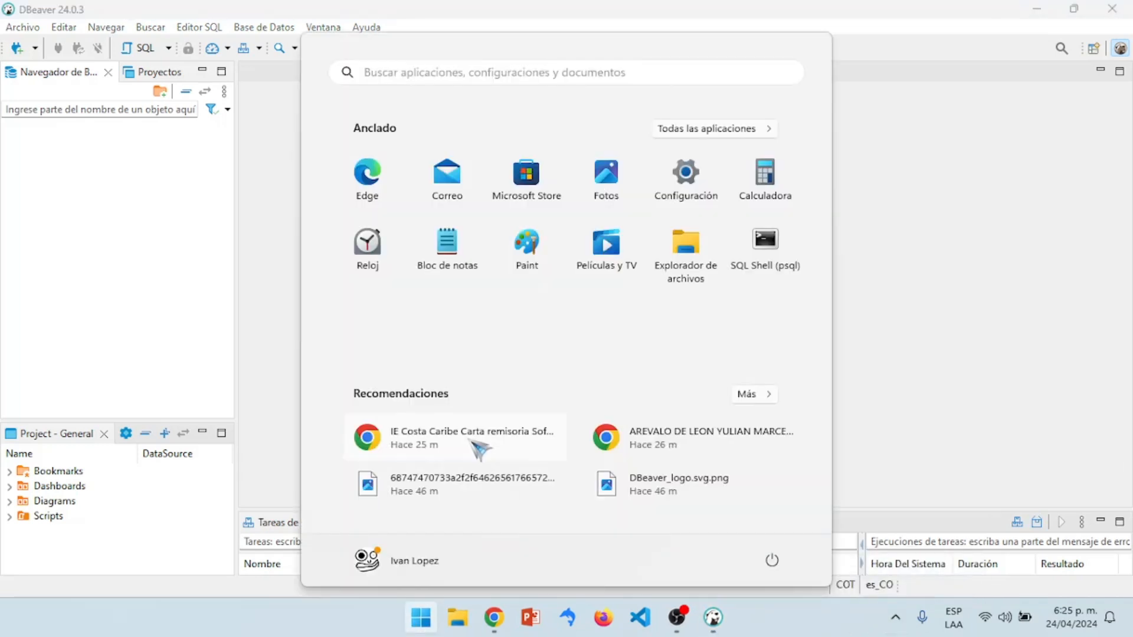
{"action": "type", "text": "xa"}
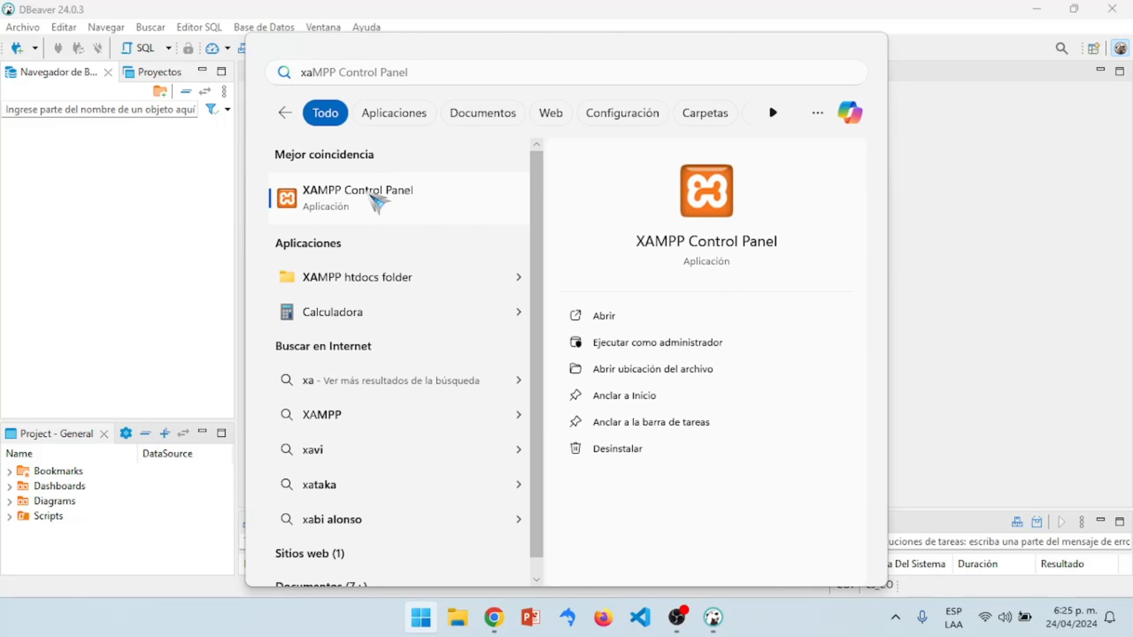
{"action": "left_click", "coordinate": [373, 198]}
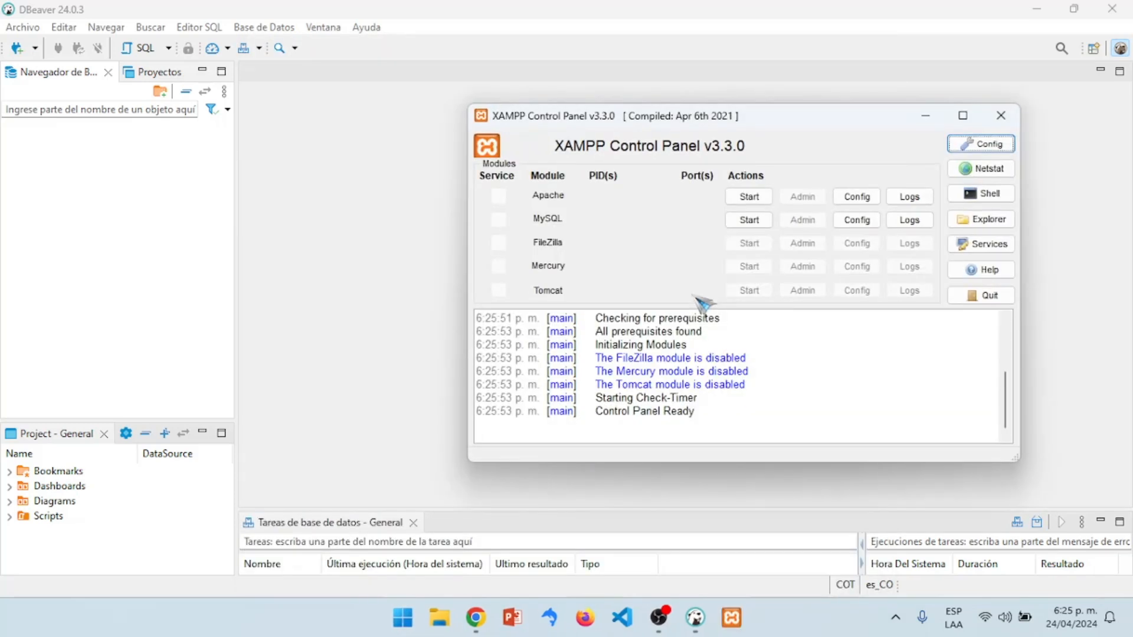
{"action": "left_click", "coordinate": [748, 219]}
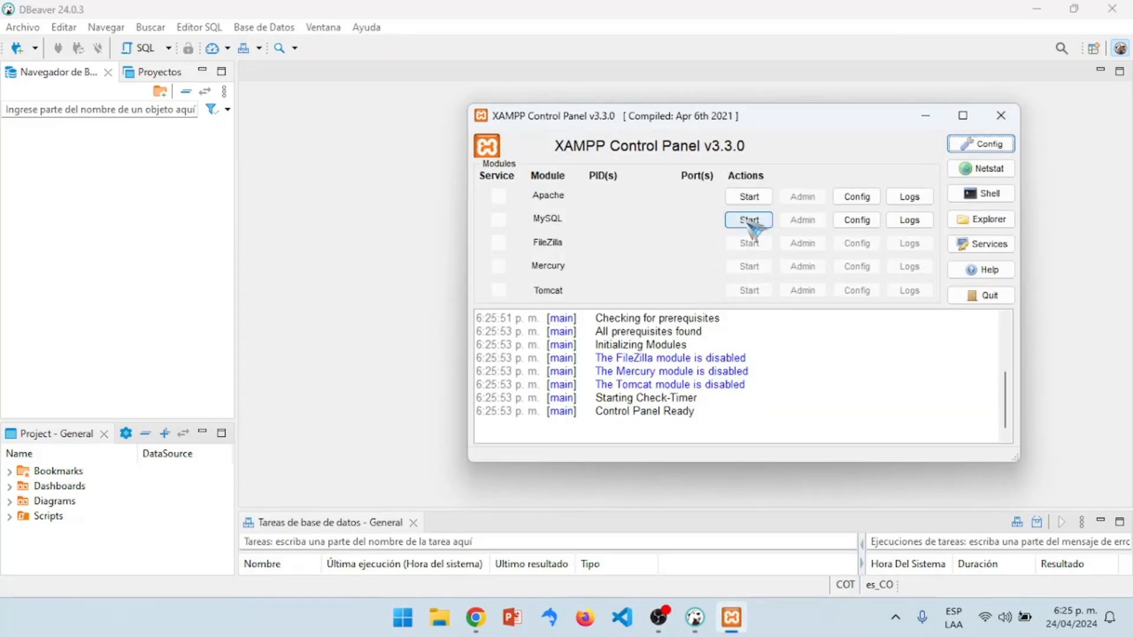
{"action": "left_click", "coordinate": [1000, 116]}
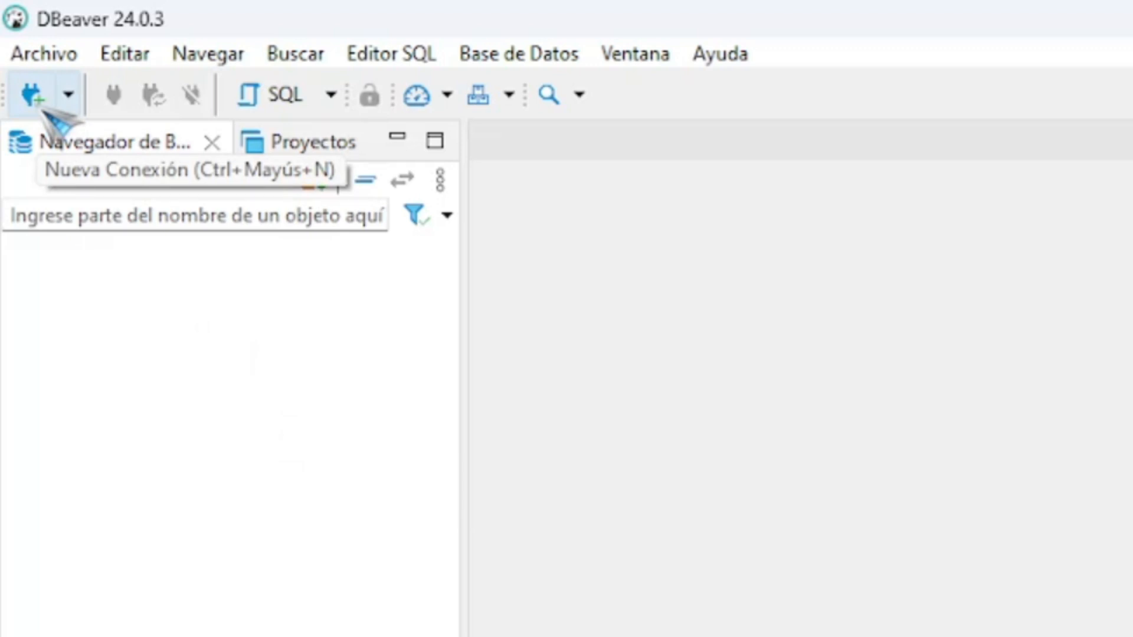
Start a new database connection, browse the available drivers and choose MariaDB to reach its connection settings
{"action": "left_click", "coordinate": [42, 108]}
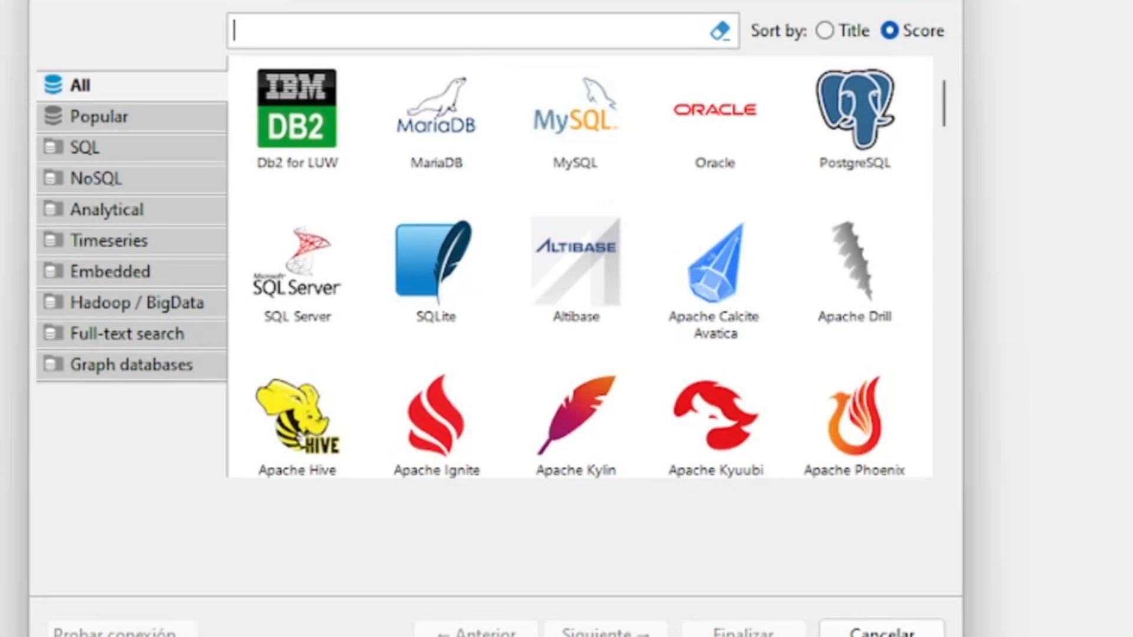
{"action": "left_click_drag", "start_coordinate": [963, 407], "coordinate": [1132, 407]}
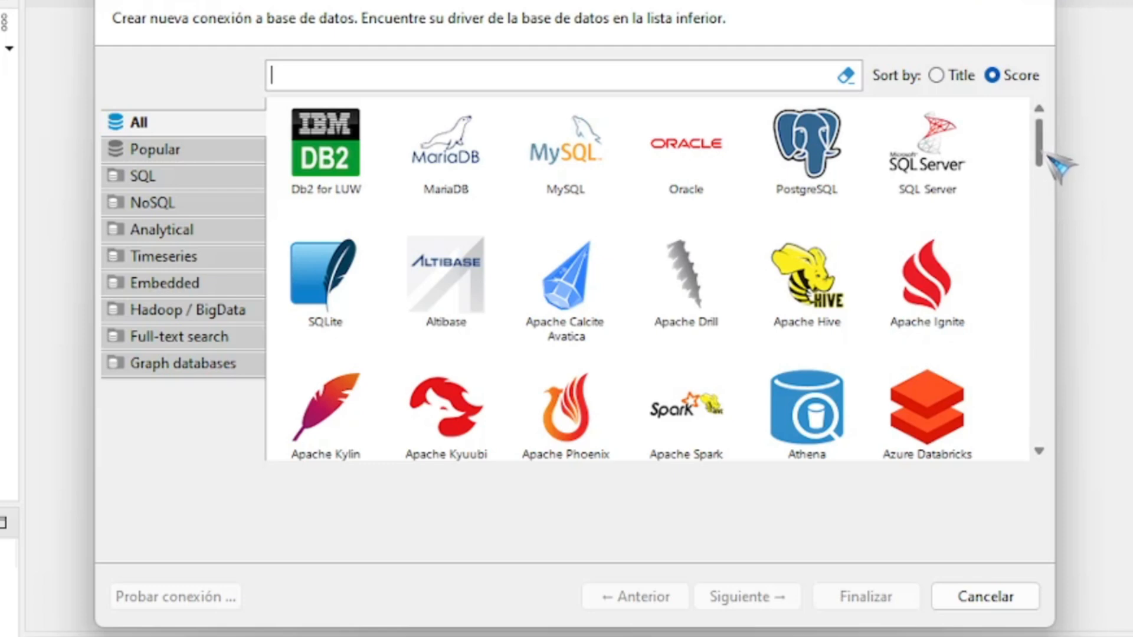
{"action": "left_click_drag", "start_coordinate": [1042, 148], "coordinate": [1036, 312]}
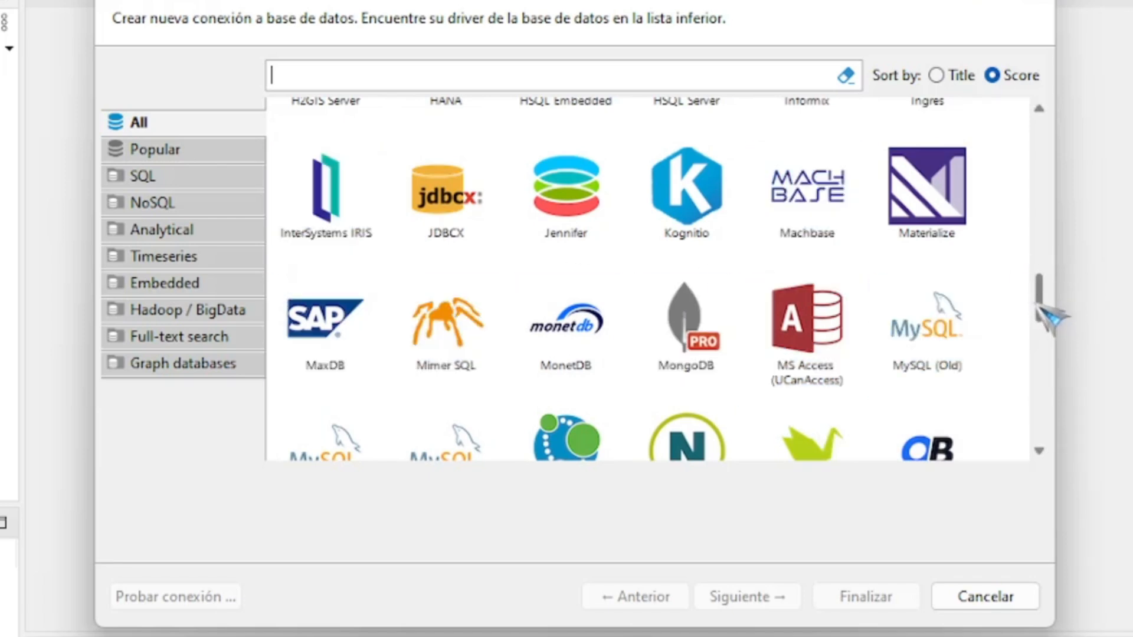
{"action": "left_click_drag", "start_coordinate": [1050, 315], "coordinate": [1039, 140]}
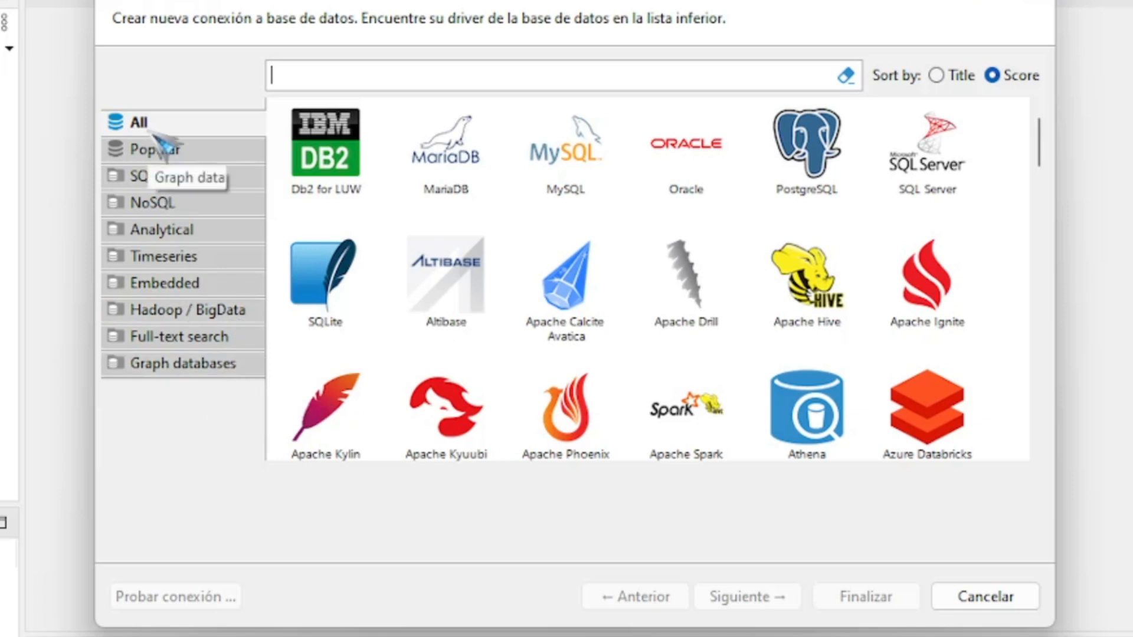
{"action": "mouse_move", "coordinate": [1056, 159]}
{"action": "left_mouse_down"}
{"action": "mouse_move", "coordinate": [1050, 177]}
{"action": "mouse_move", "coordinate": [1060, 177]}
{"action": "mouse_move", "coordinate": [1056, 147]}
{"action": "left_mouse_up"}
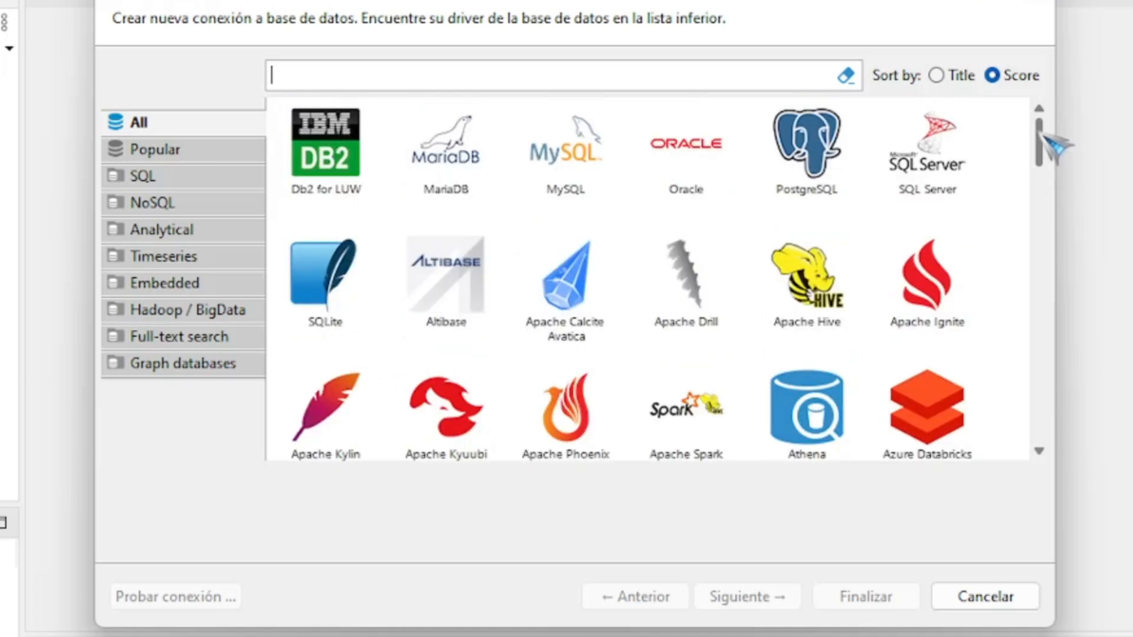
{"action": "mouse_move", "coordinate": [1054, 147]}
{"action": "left_mouse_down"}
{"action": "mouse_move", "coordinate": [1062, 162]}
{"action": "mouse_move", "coordinate": [1062, 137]}
{"action": "left_mouse_up"}
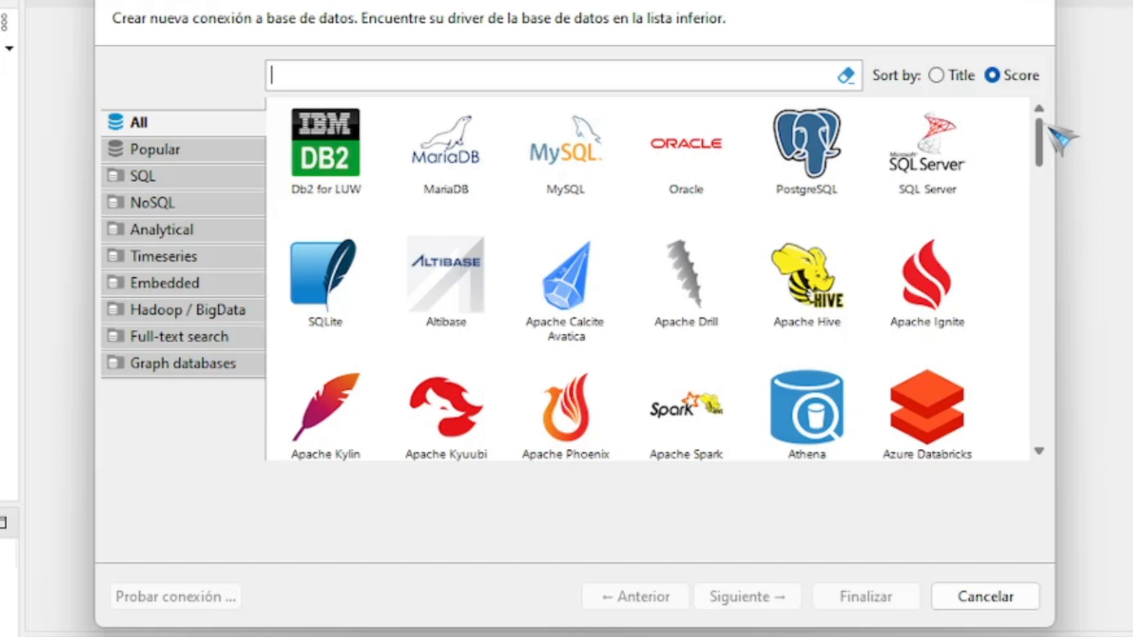
{"action": "left_click", "coordinate": [446, 153]}
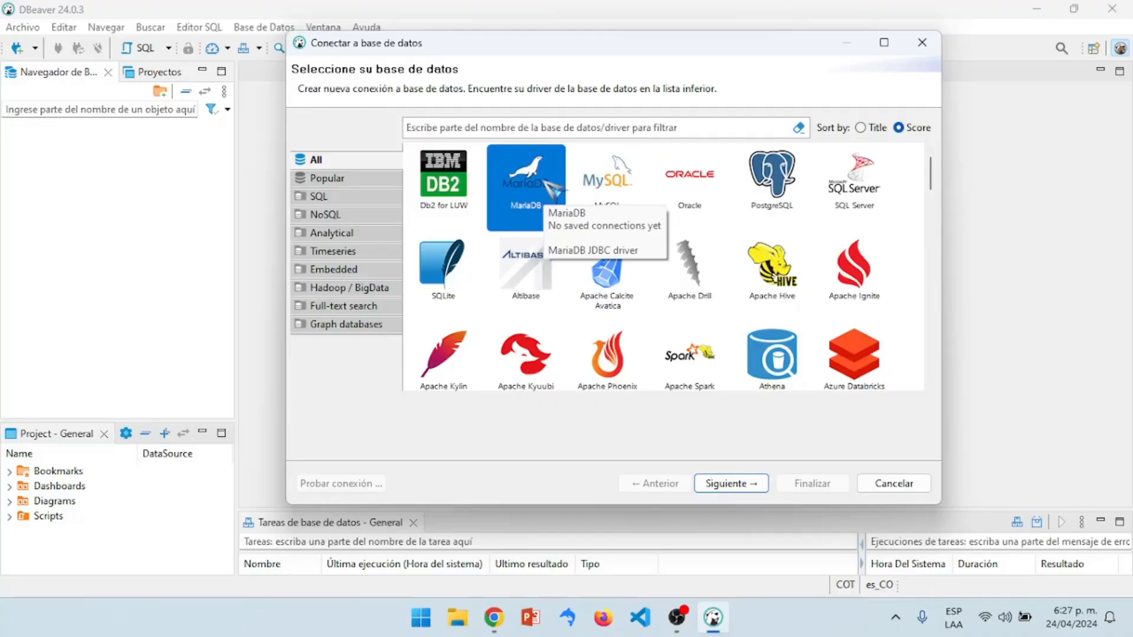
{"action": "left_click", "coordinate": [756, 489]}
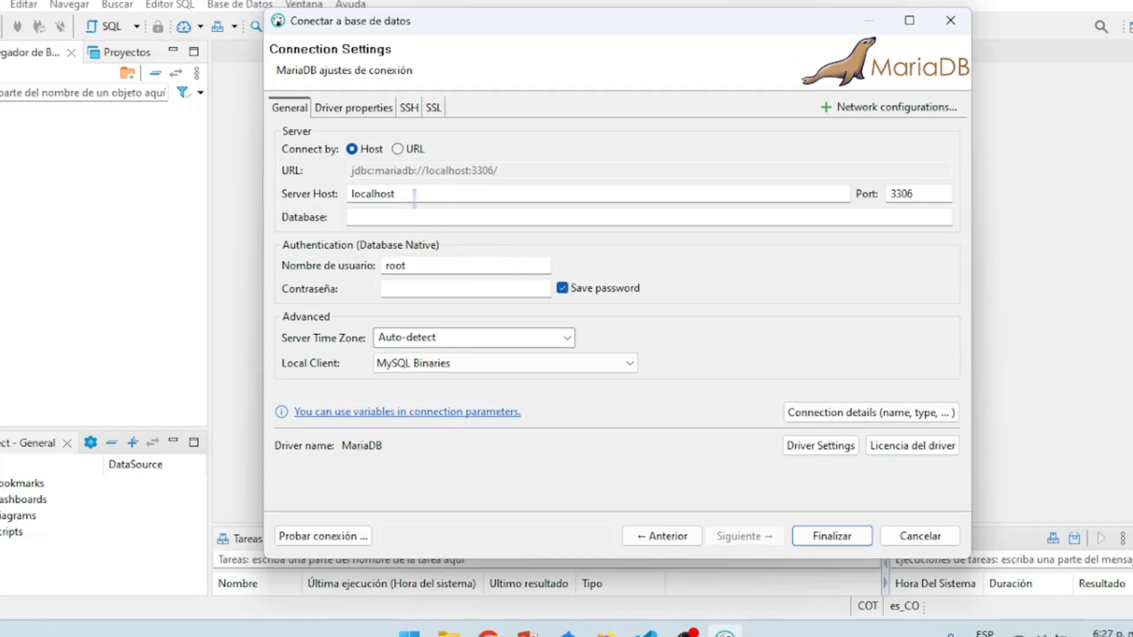
Create the MariaDB connection with host localhost, port 3306, user root and no password, and connect to it
{"action": "left_click_drag", "start_coordinate": [414, 198], "coordinate": [353, 194]}
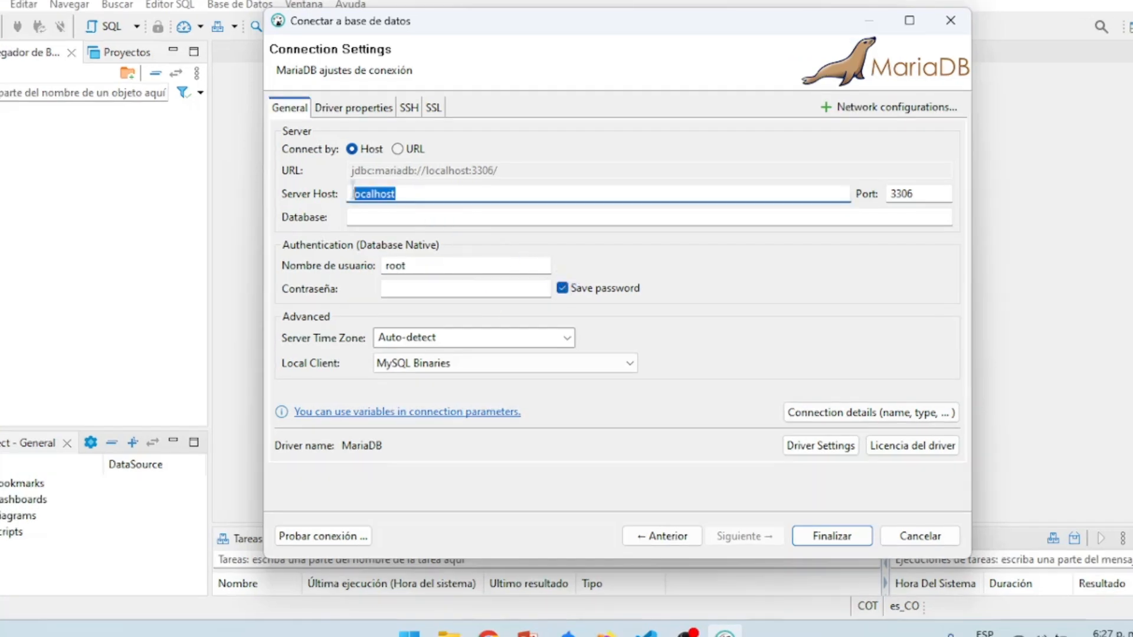
{"action": "key", "text": "Tab"}
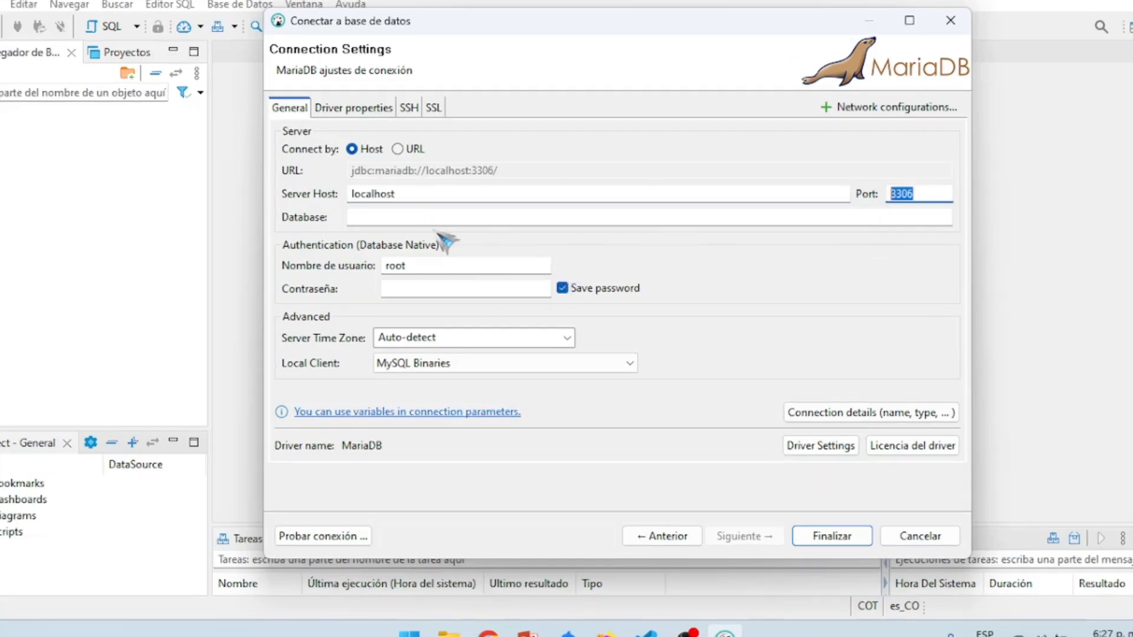
{"action": "key", "text": "Tab"}
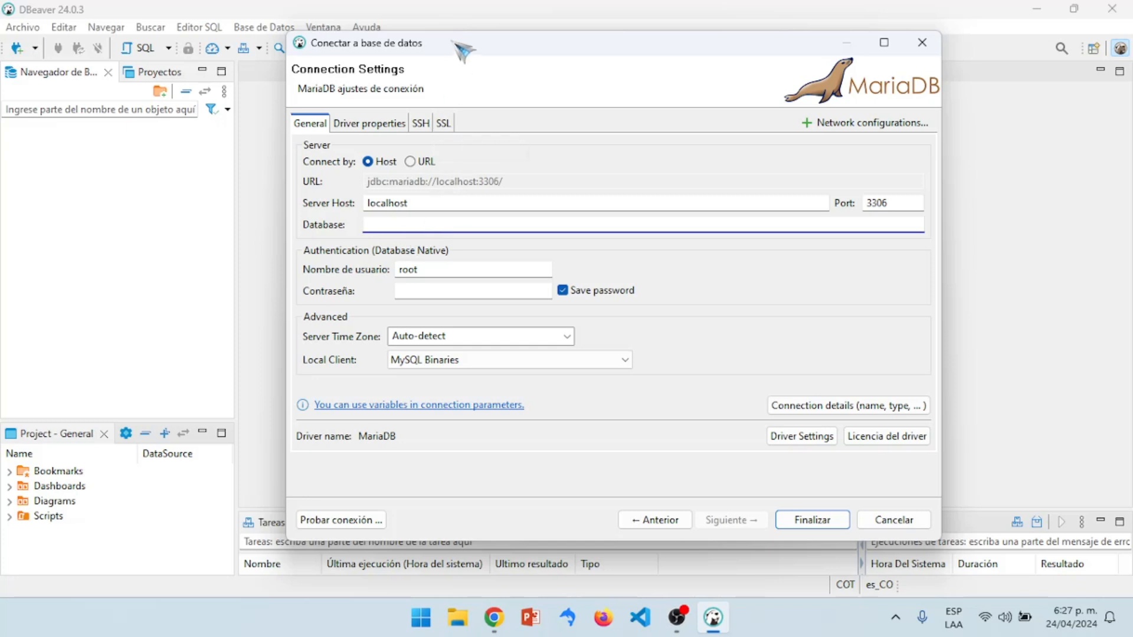
{"action": "left_click_drag", "start_coordinate": [453, 41], "coordinate": [431, 36]}
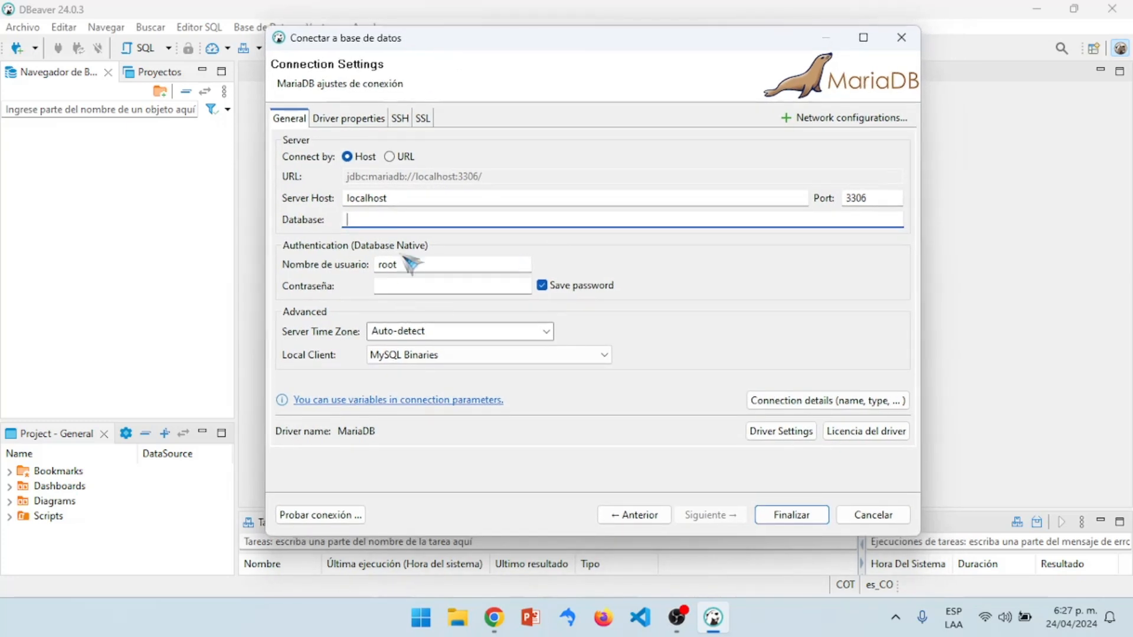
{"action": "left_click", "coordinate": [381, 286]}
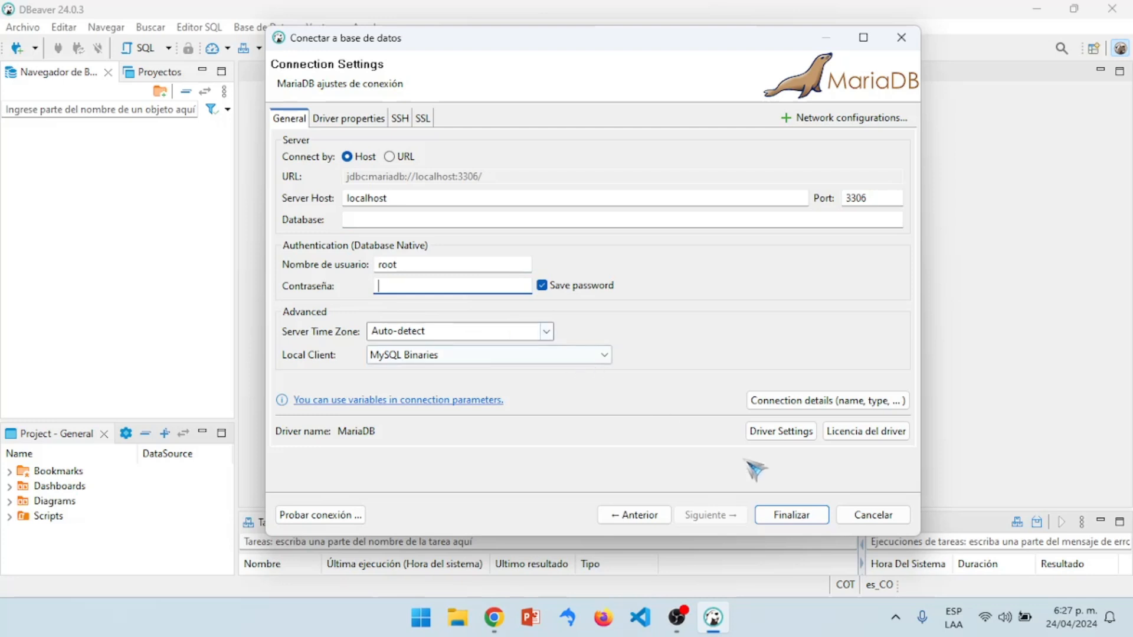
{"action": "left_click", "coordinate": [798, 516]}
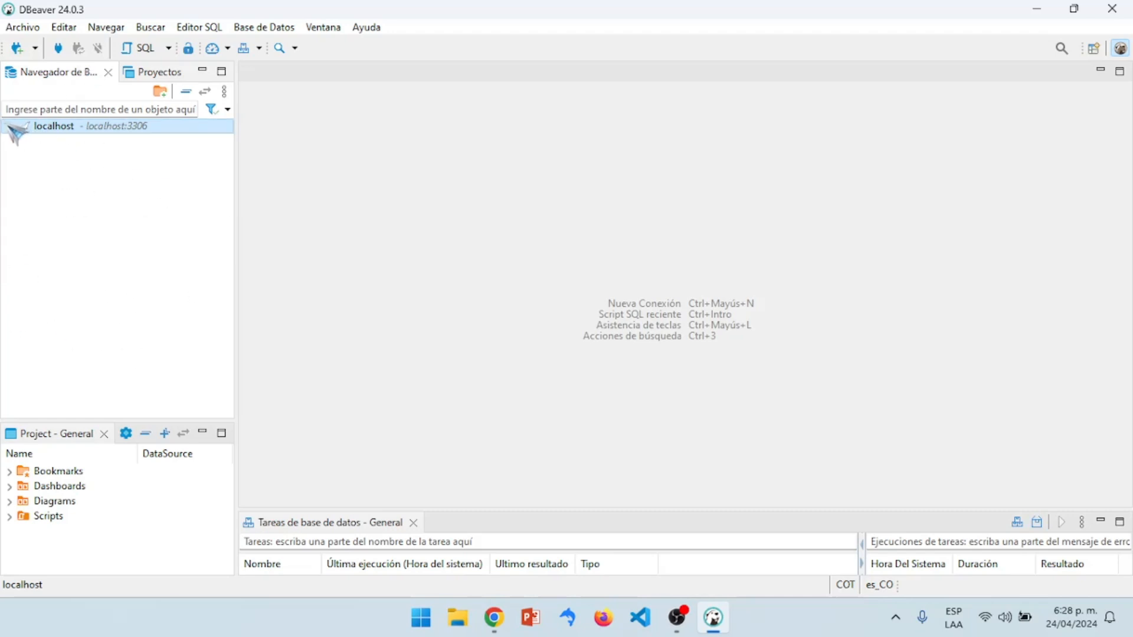
{"action": "double_click", "coordinate": [31, 127]}
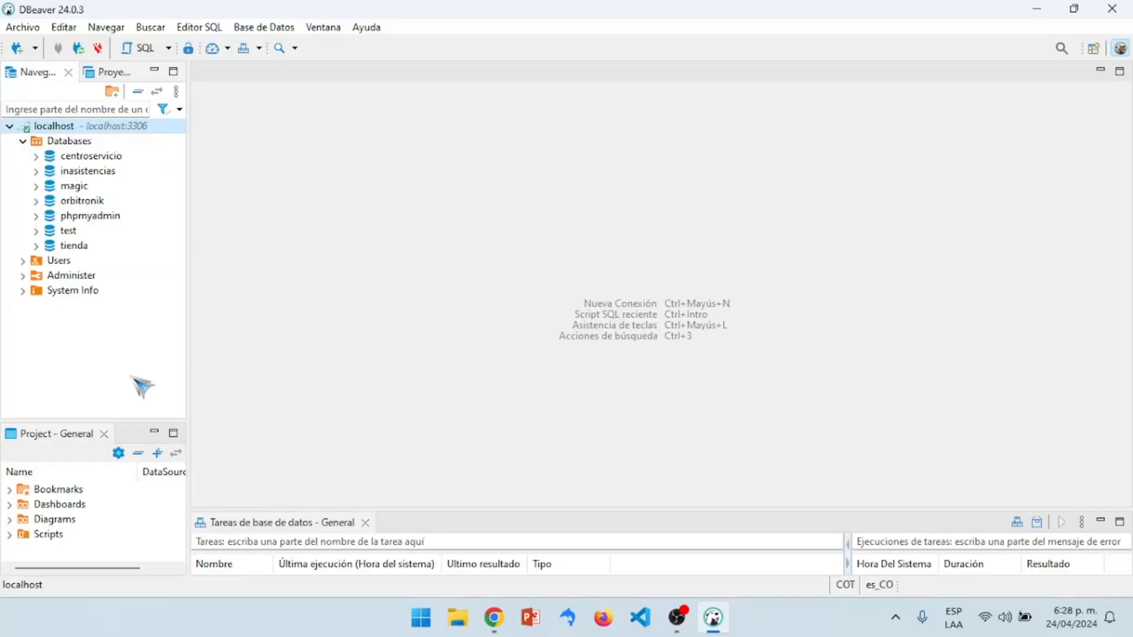
Create a new database named ejemplo with charset utf8mb4 and collation utf8mb4_general_ci on the localhost connection
{"action": "left_click", "coordinate": [135, 271]}
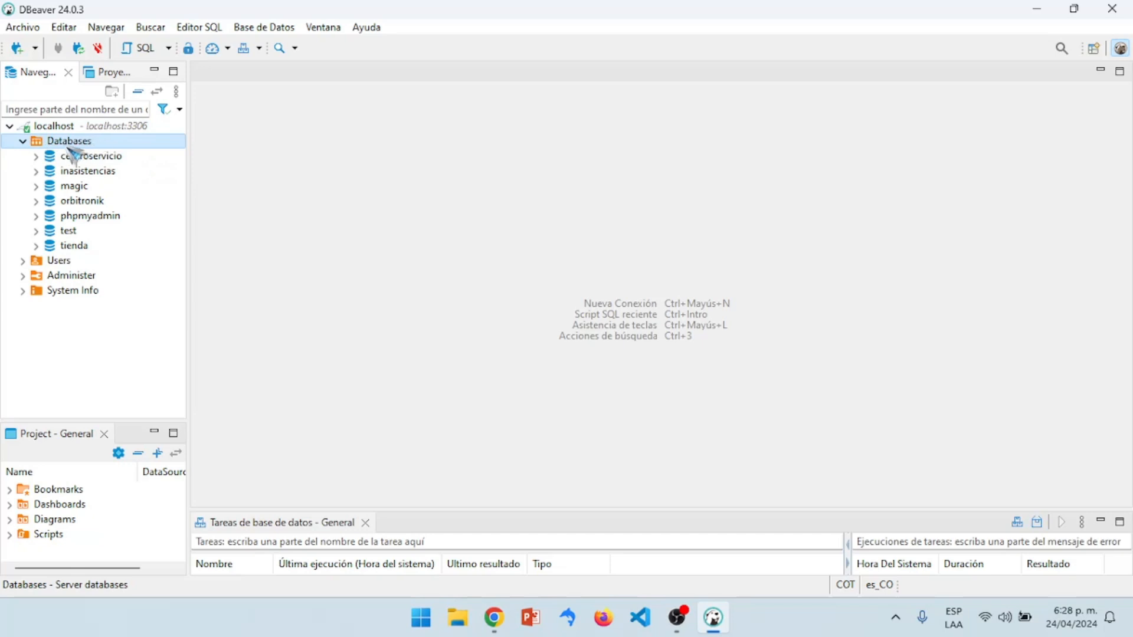
{"action": "right_click", "coordinate": [74, 146]}
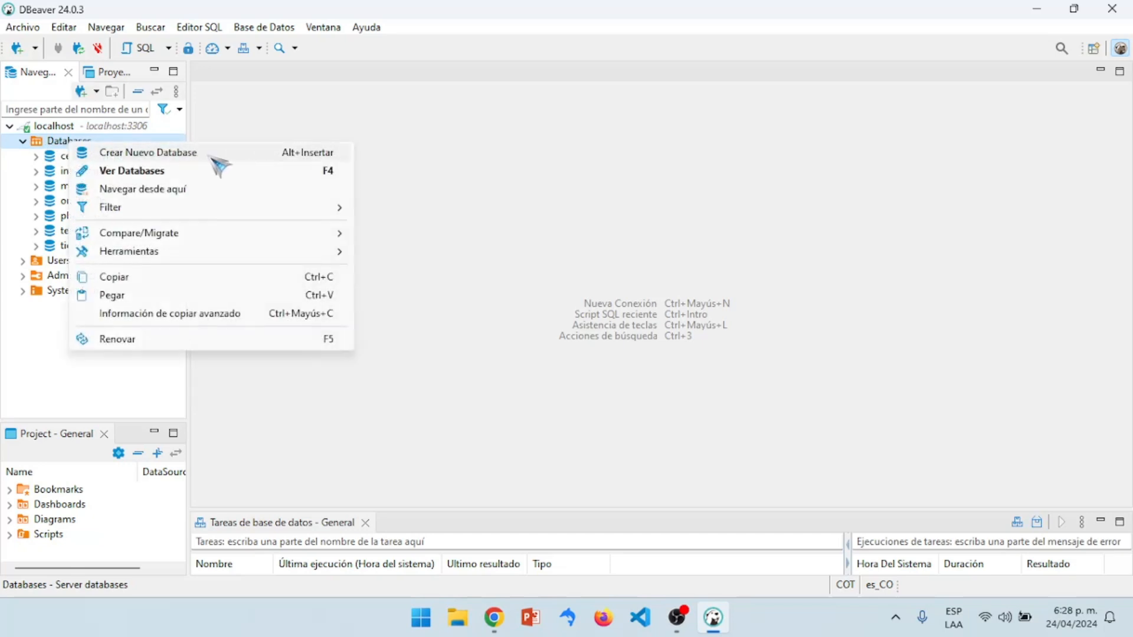
{"action": "left_click", "coordinate": [186, 155]}
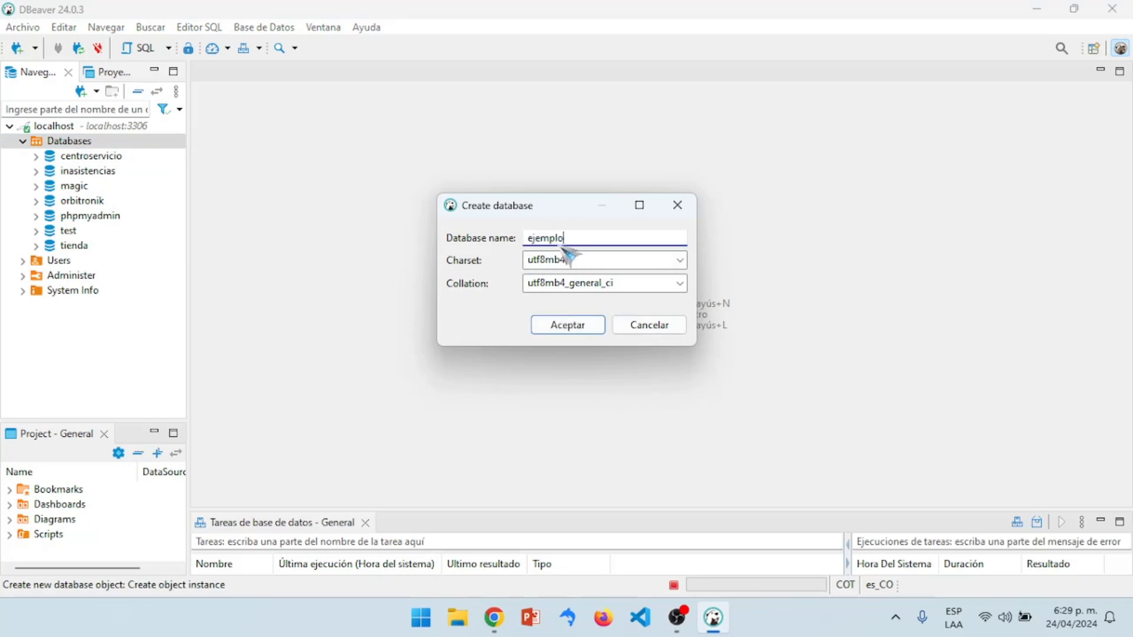
{"action": "left_click_drag", "start_coordinate": [548, 204], "coordinate": [560, 201]}
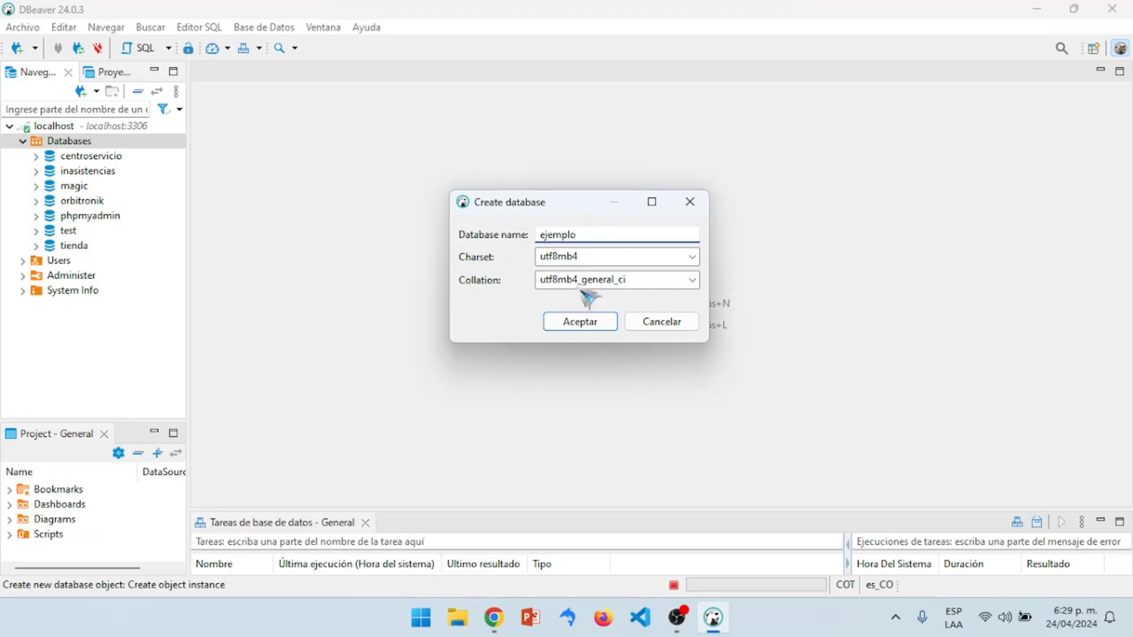
{"action": "left_click", "coordinate": [580, 323]}
Expand the ejemplo database and go through its object folders from Tables and Views down to Triggers and Events
{"action": "left_click", "coordinate": [64, 260]}
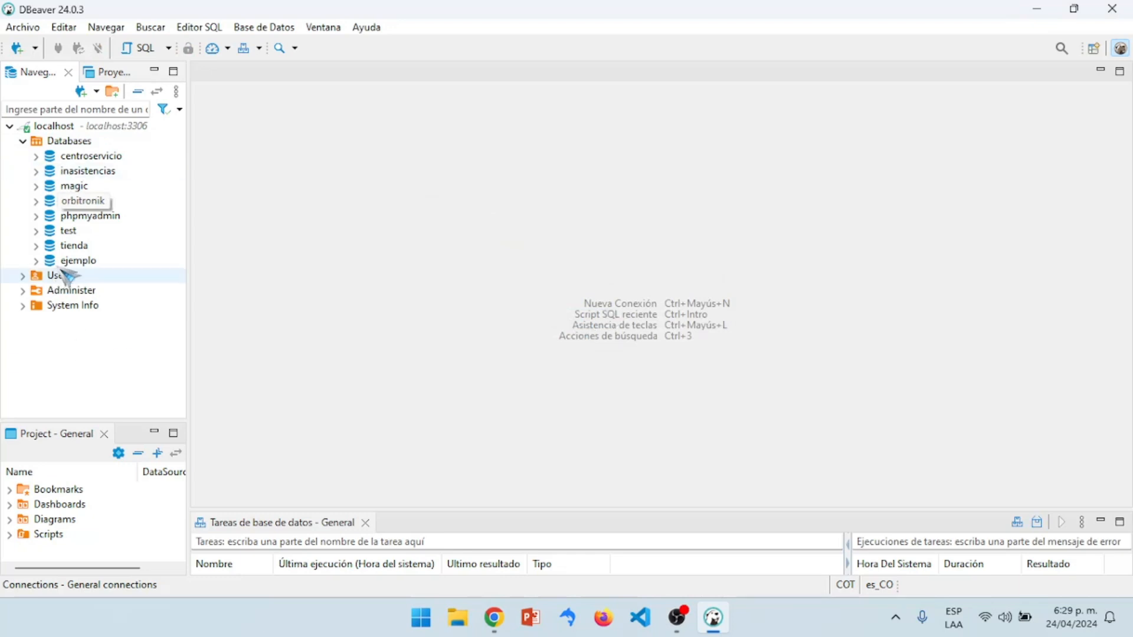
{"action": "left_click", "coordinate": [36, 260]}
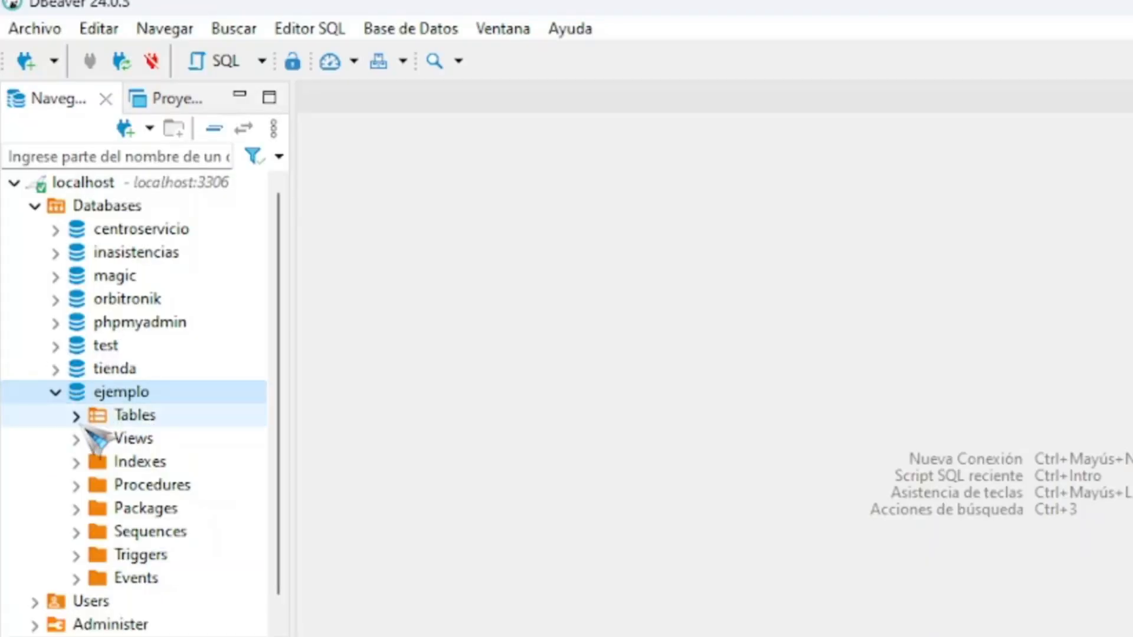
{"action": "left_click", "coordinate": [153, 421]}
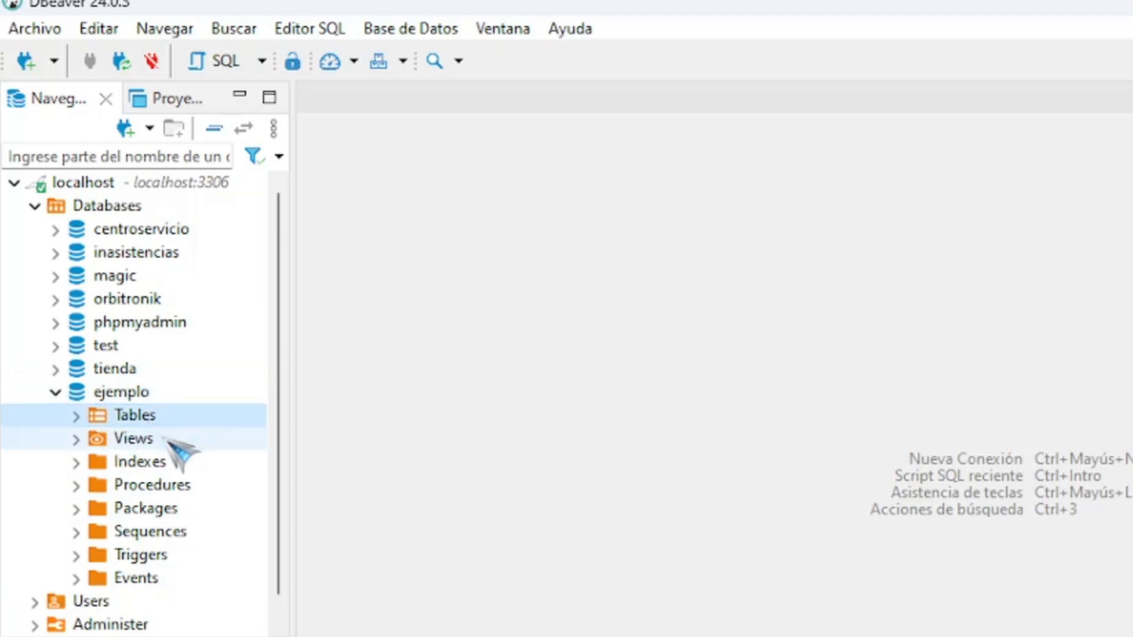
{"action": "left_click", "coordinate": [167, 439]}
{"action": "left_click", "coordinate": [160, 462]}
{"action": "left_click", "coordinate": [199, 487]}
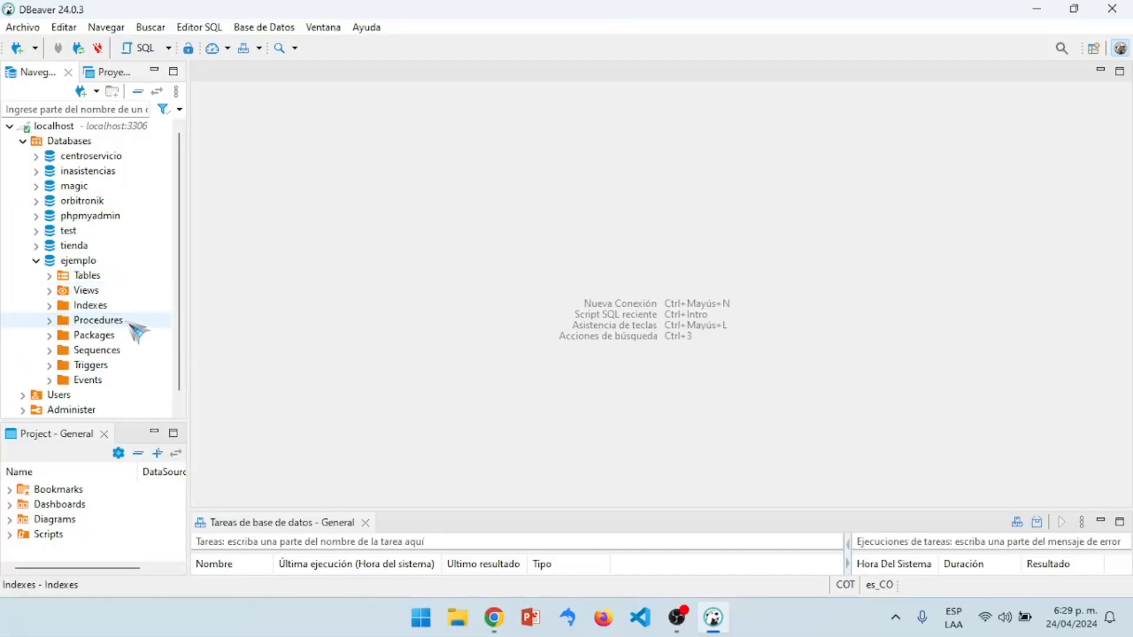
{"action": "left_click", "coordinate": [129, 323]}
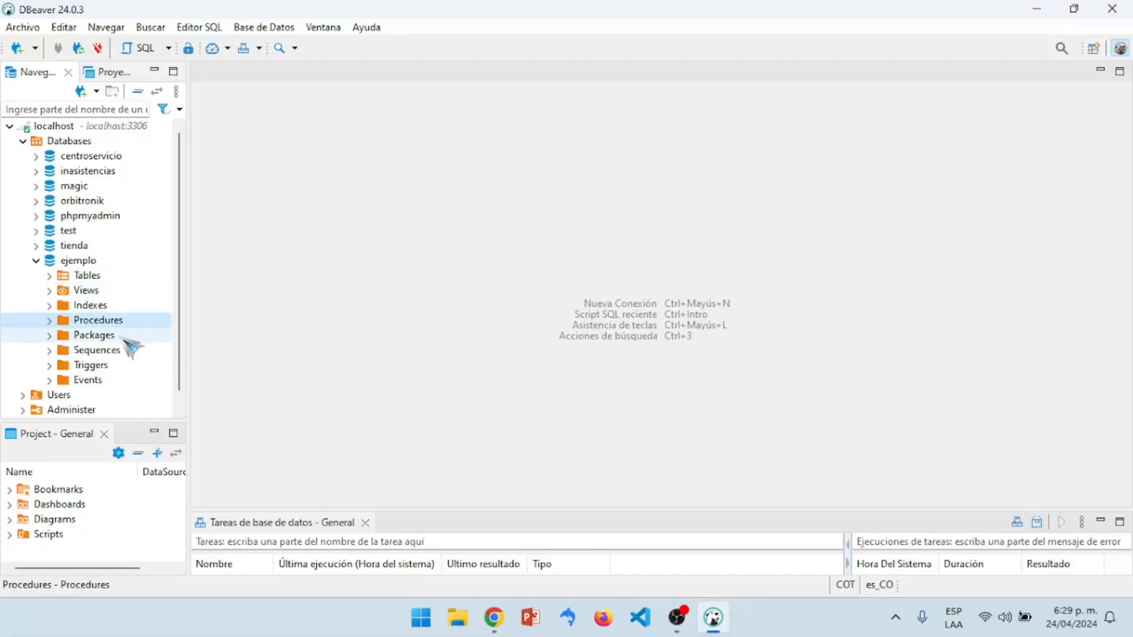
{"action": "left_click", "coordinate": [127, 337]}
{"action": "left_click", "coordinate": [124, 353]}
{"action": "left_click", "coordinate": [113, 367]}
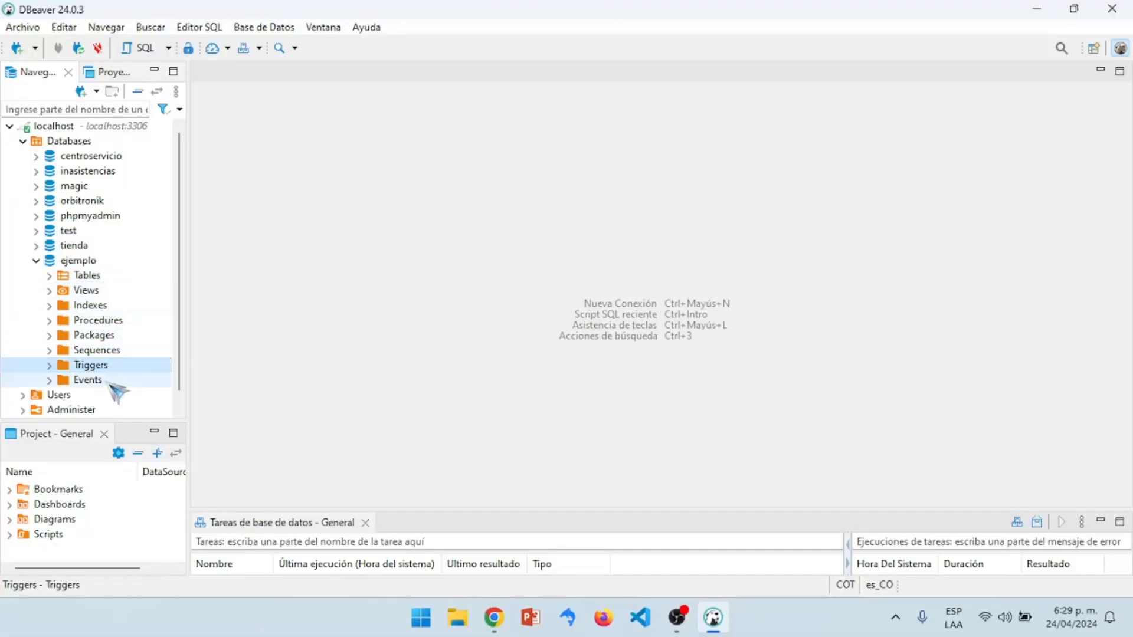
{"action": "left_click", "coordinate": [113, 379]}
Create a new table in the ejemplo database named Personas with the description "Listado de personas"
{"action": "left_click", "coordinate": [81, 276]}
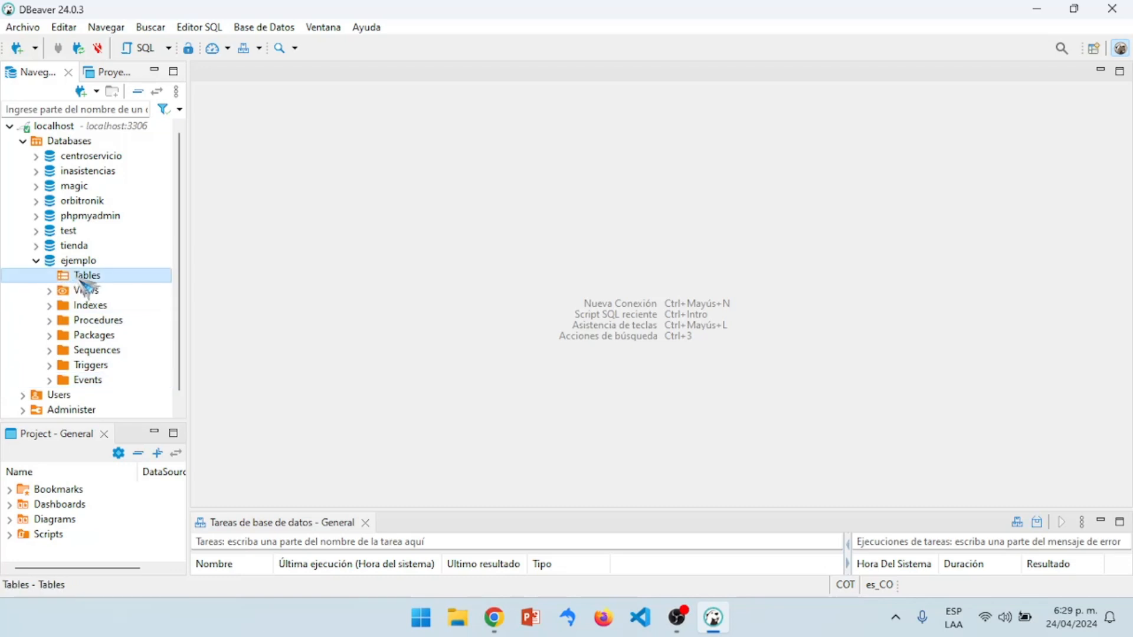
{"action": "right_click", "coordinate": [82, 278]}
{"action": "left_click", "coordinate": [174, 288]}
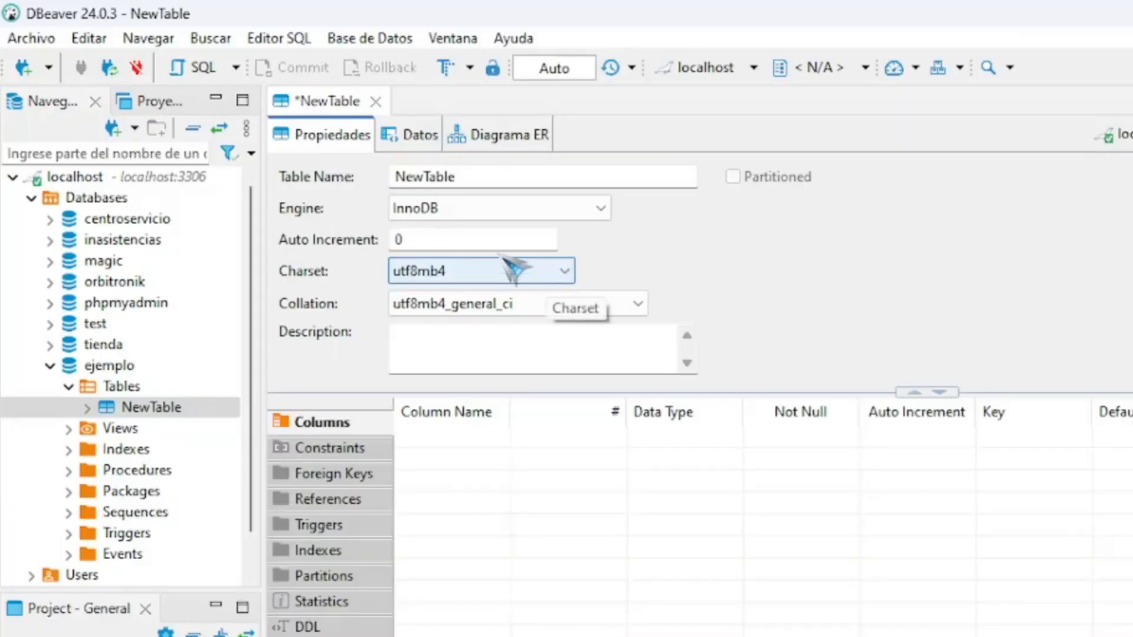
{"action": "left_click", "coordinate": [344, 128]}
{"action": "double_click", "coordinate": [471, 180]}
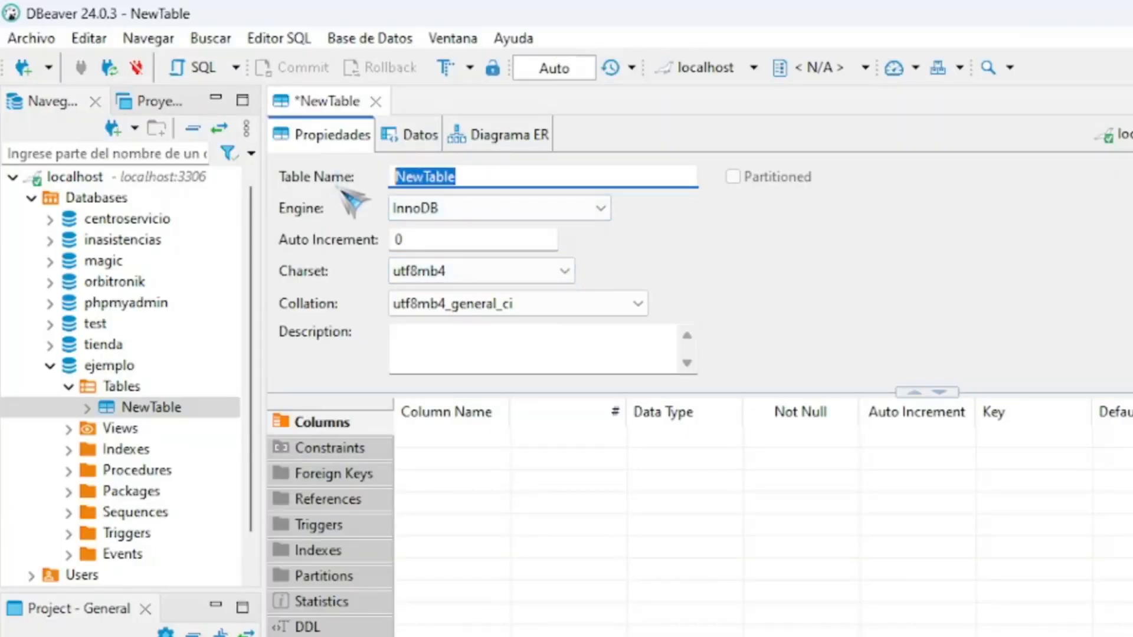
{"action": "type", "text": "Personas"}
{"action": "left_click", "coordinate": [470, 340]}
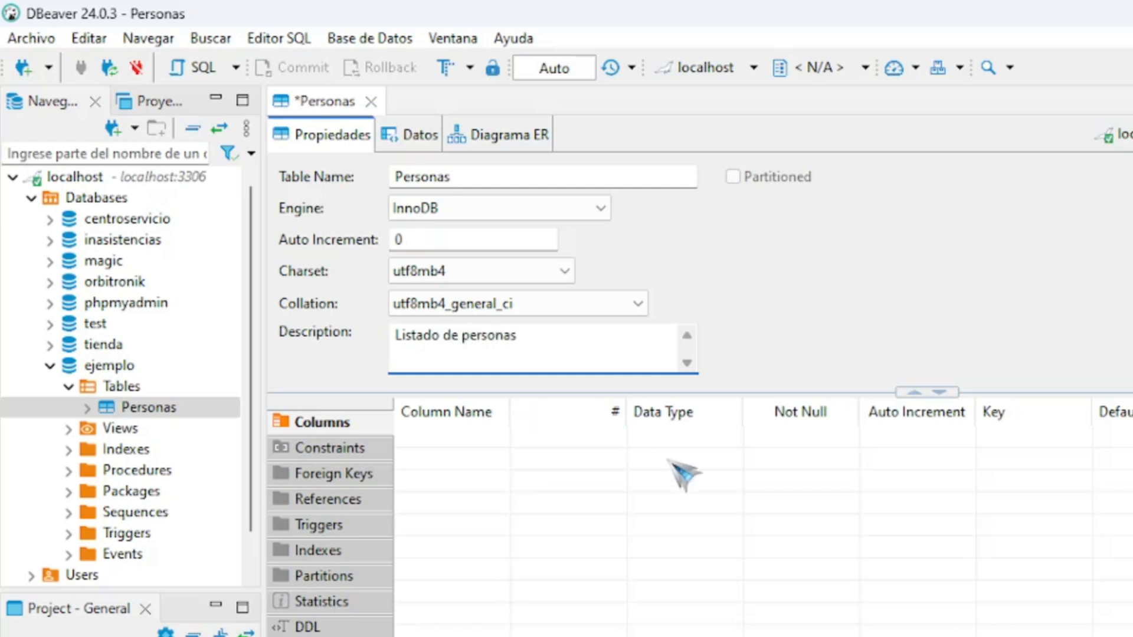
Add a column named id to the Personas table with data type INT, Not Null, and a unique key of type Primary Key
{"action": "left_click", "coordinate": [502, 471]}
{"action": "right_click", "coordinate": [459, 441]}
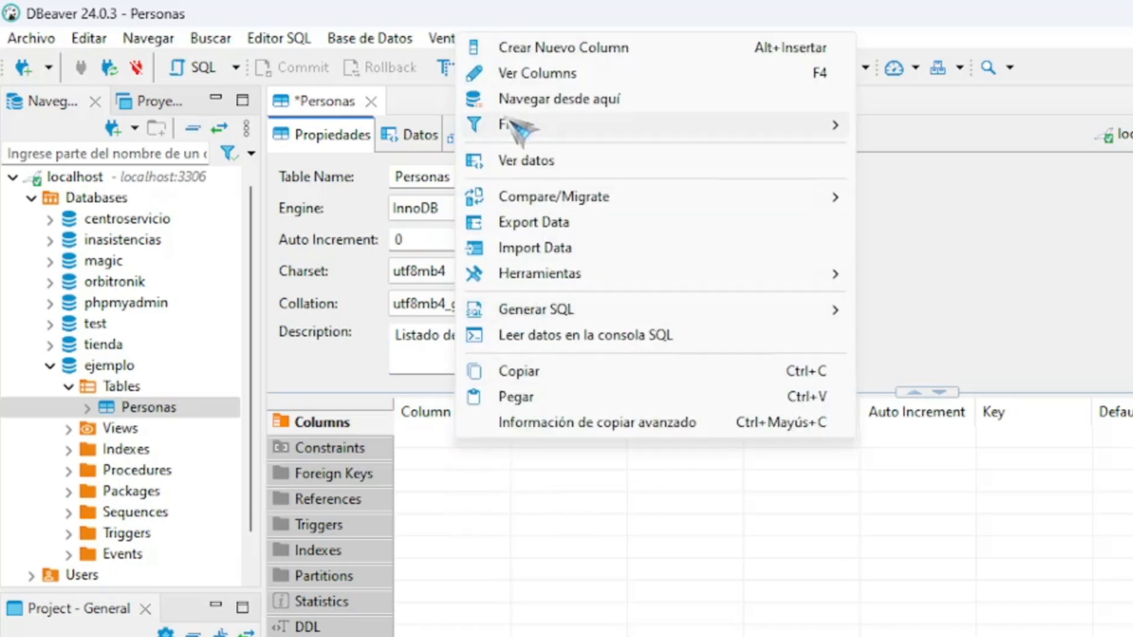
{"action": "left_click", "coordinate": [463, 515]}
{"action": "right_click", "coordinate": [437, 444]}
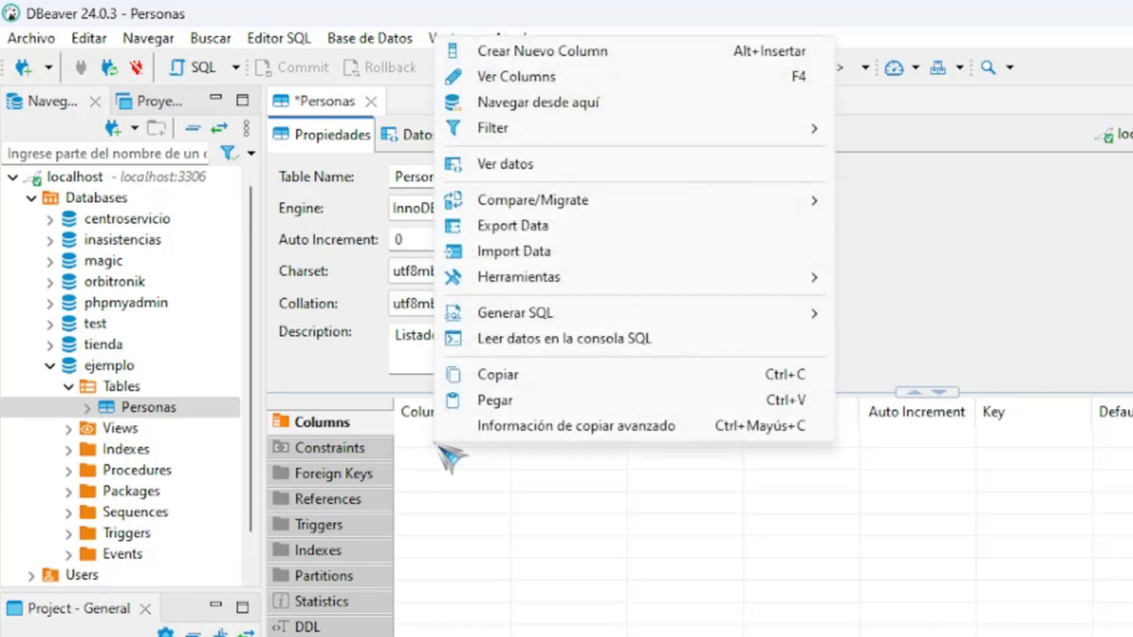
{"action": "left_click", "coordinate": [514, 55]}
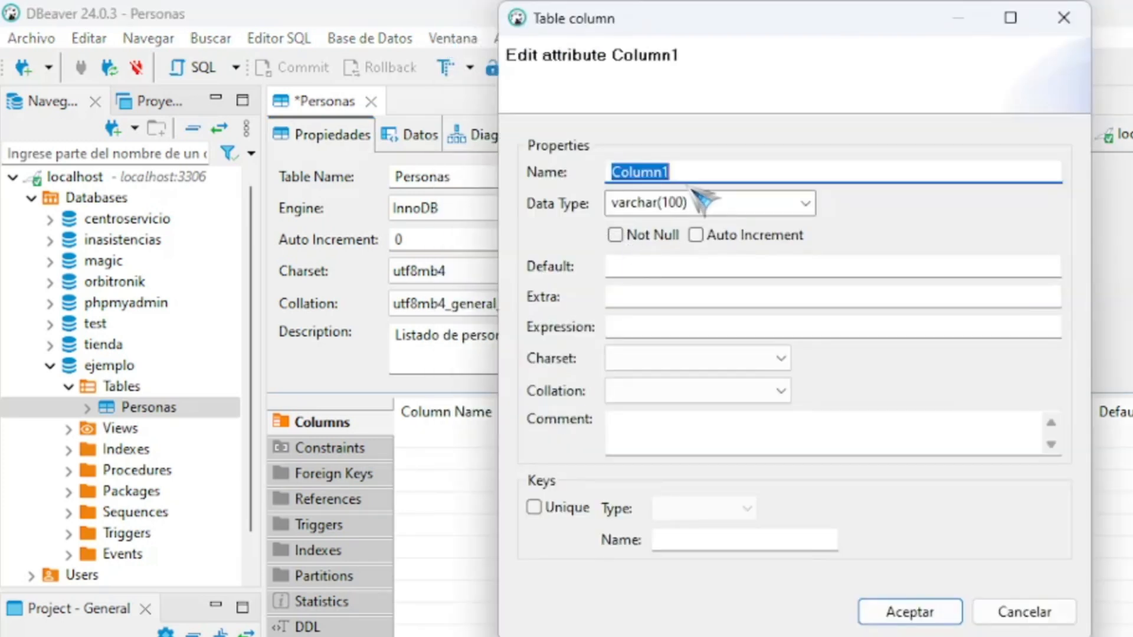
{"action": "type", "text": "id"}
{"action": "left_click", "coordinate": [805, 203]}
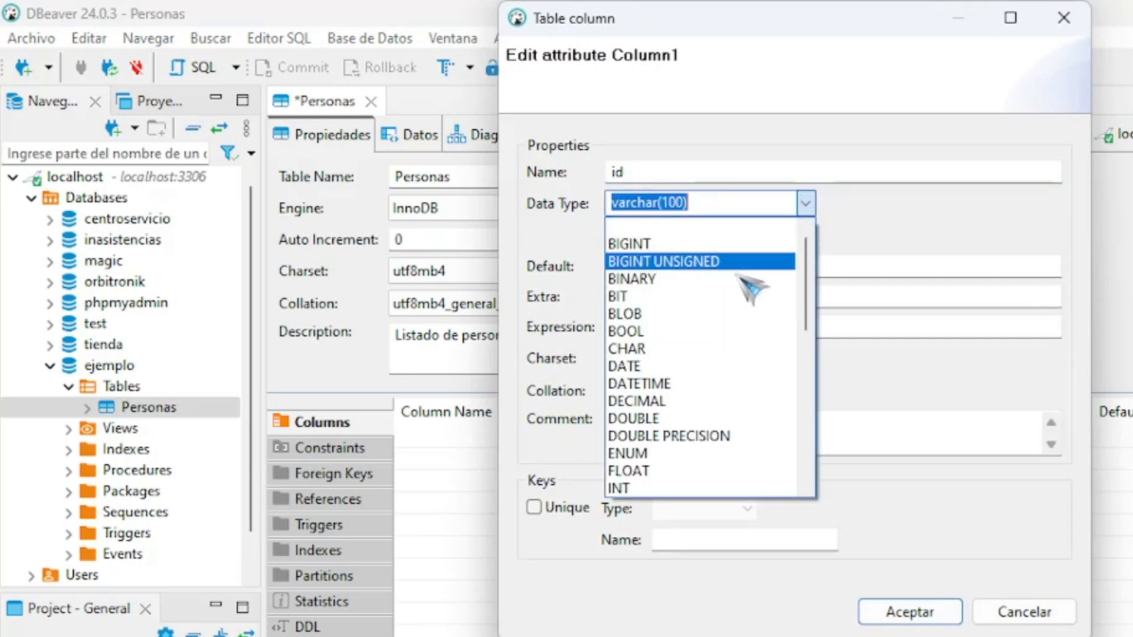
{"action": "left_click", "coordinate": [661, 490]}
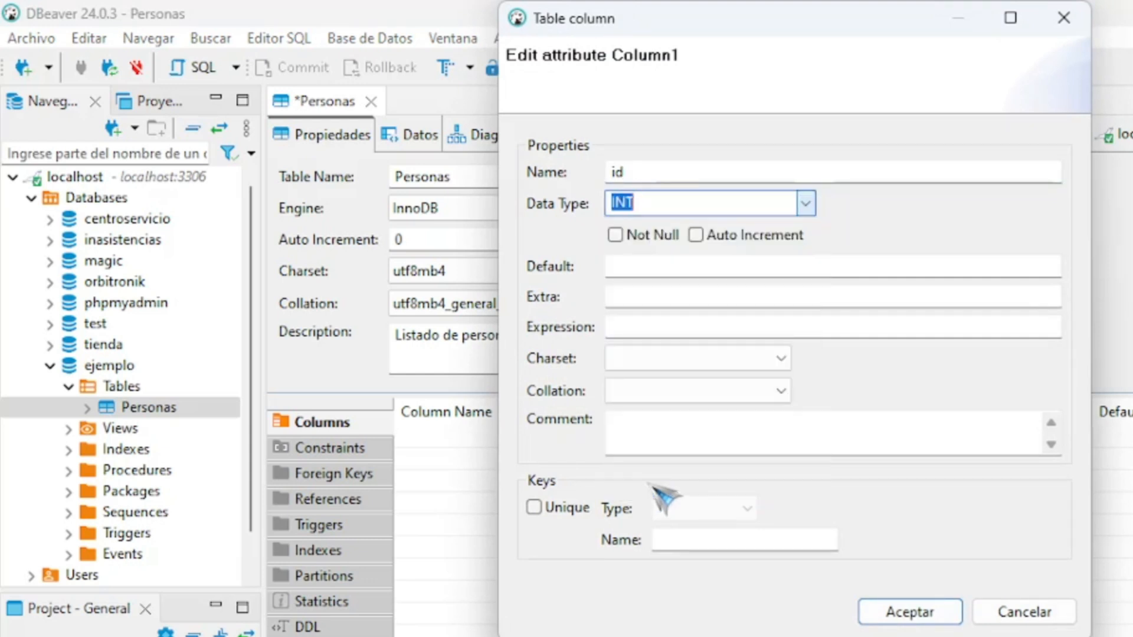
{"action": "left_click", "coordinate": [621, 240]}
{"action": "left_click", "coordinate": [534, 508]}
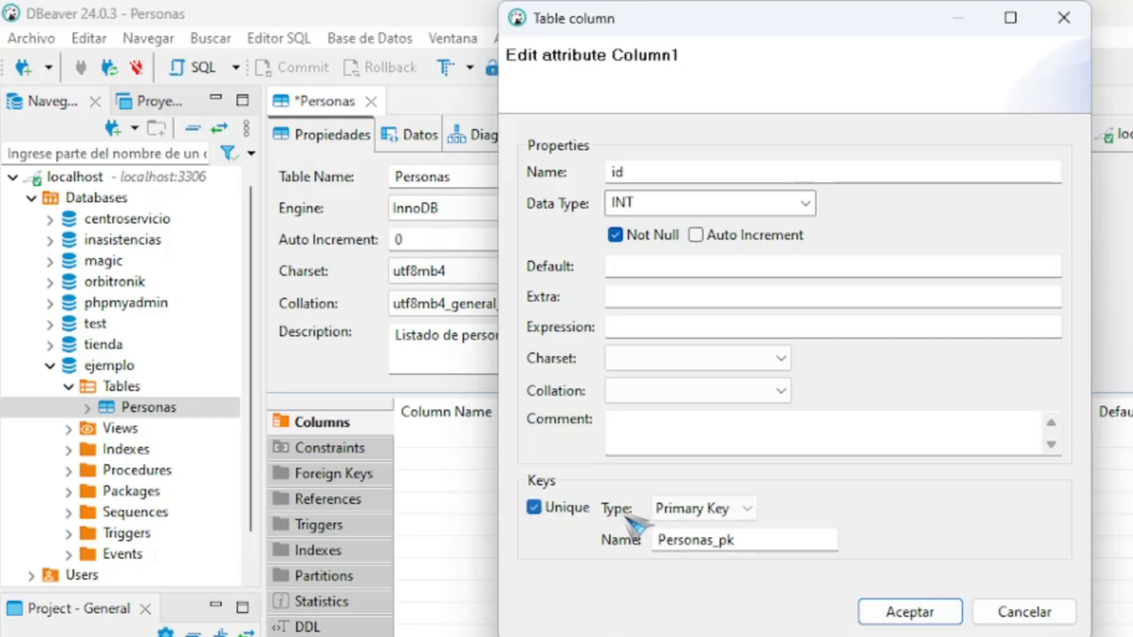
{"action": "left_click", "coordinate": [930, 613]}
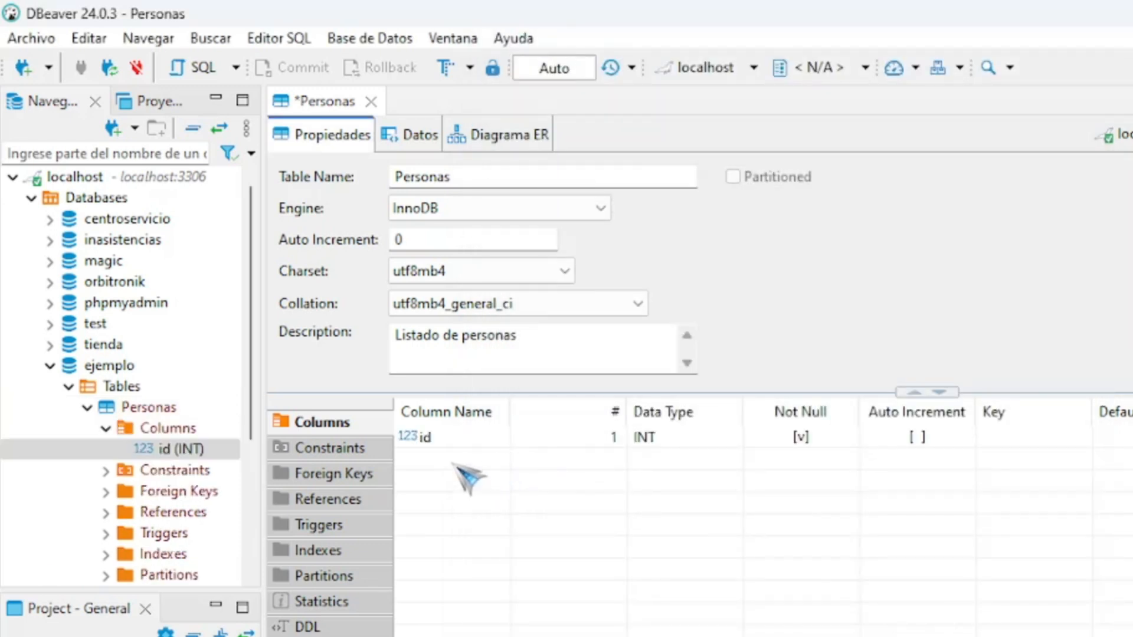
Add a column named nombre to the Personas table with data type varchar(100) and Not Null
{"action": "right_click", "coordinate": [463, 473]}
{"action": "left_click", "coordinate": [548, 77]}
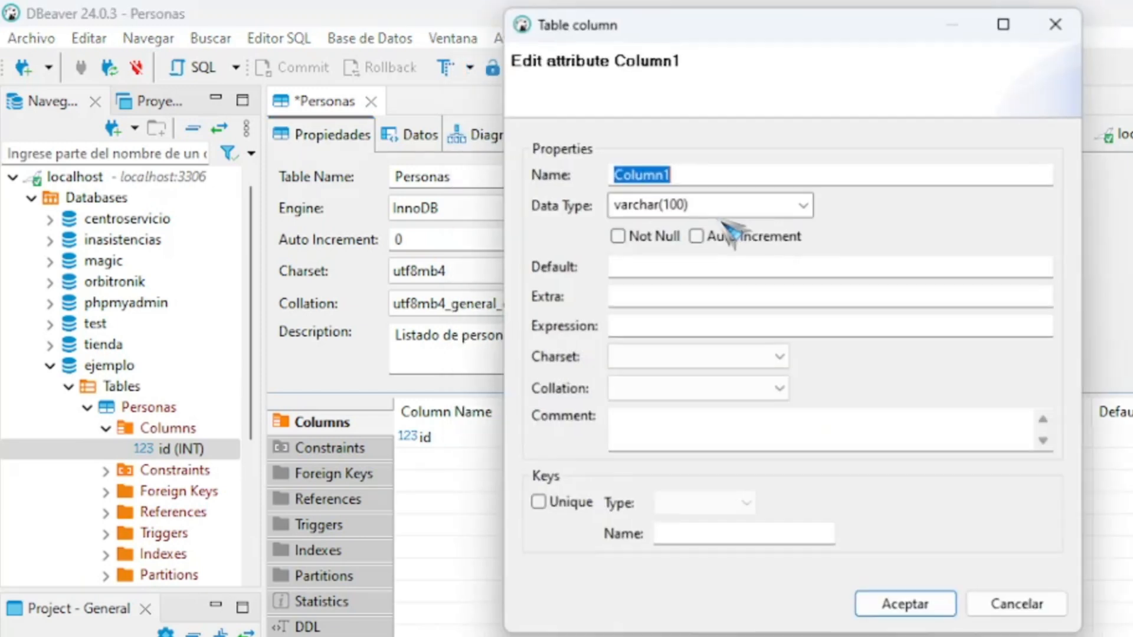
{"action": "type", "text": "nombre"}
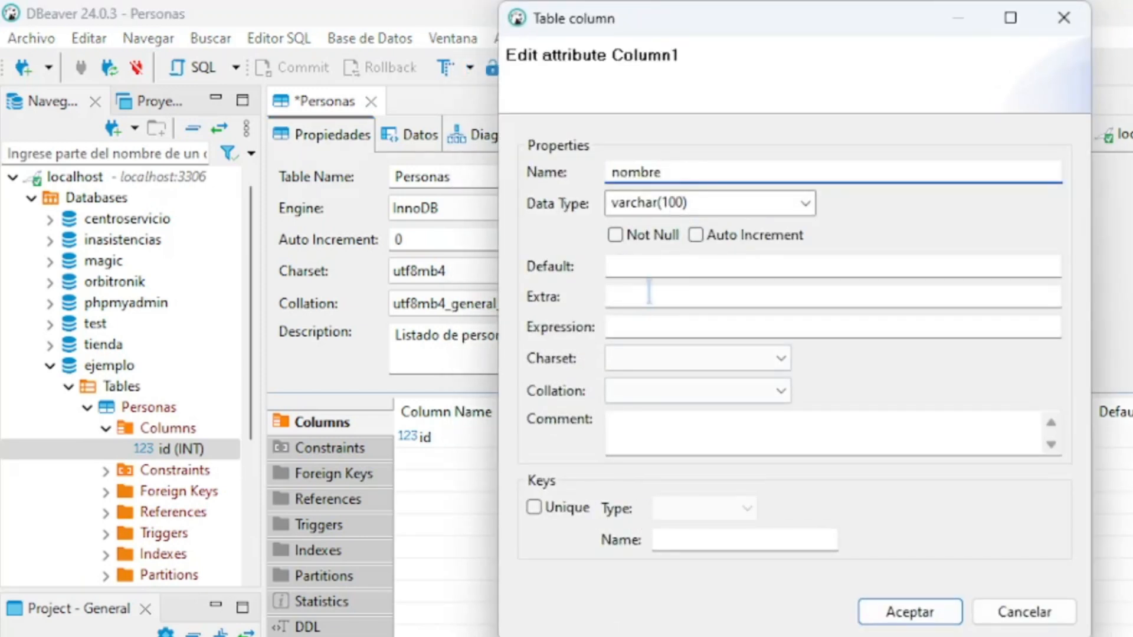
{"action": "left_click", "coordinate": [617, 235]}
{"action": "left_click", "coordinate": [912, 617]}
Add a column named apellido to the Personas table with data type varchar(100) and Not Null
{"action": "right_click", "coordinate": [460, 475]}
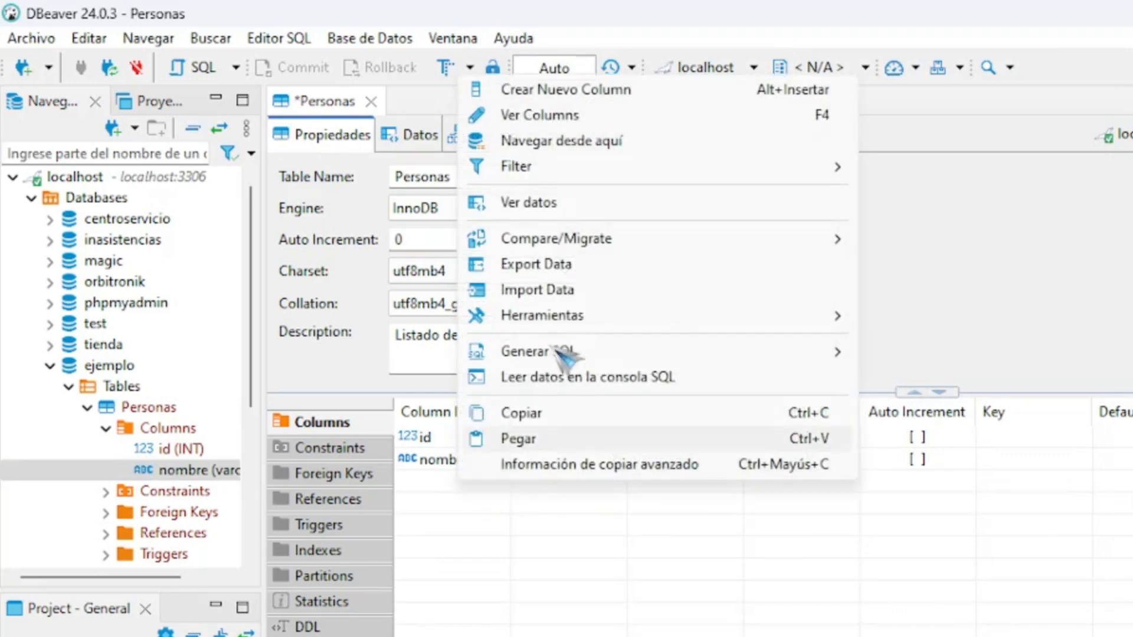
{"action": "left_click", "coordinate": [573, 89]}
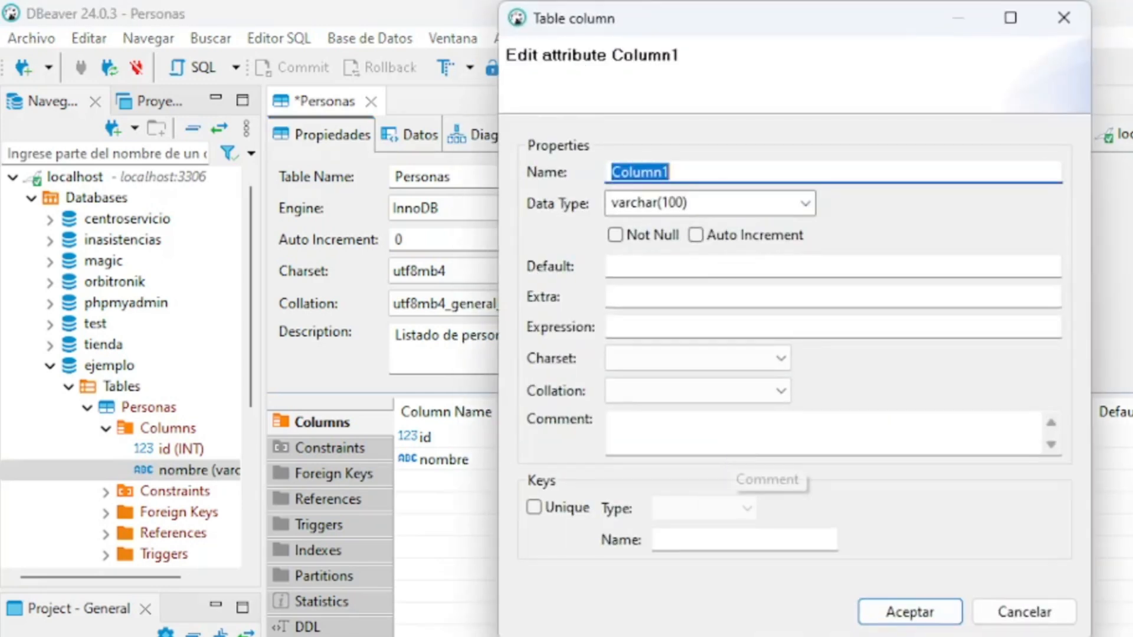
{"action": "type", "text": "apellido"}
{"action": "left_click", "coordinate": [623, 239]}
{"action": "left_click", "coordinate": [895, 587]}
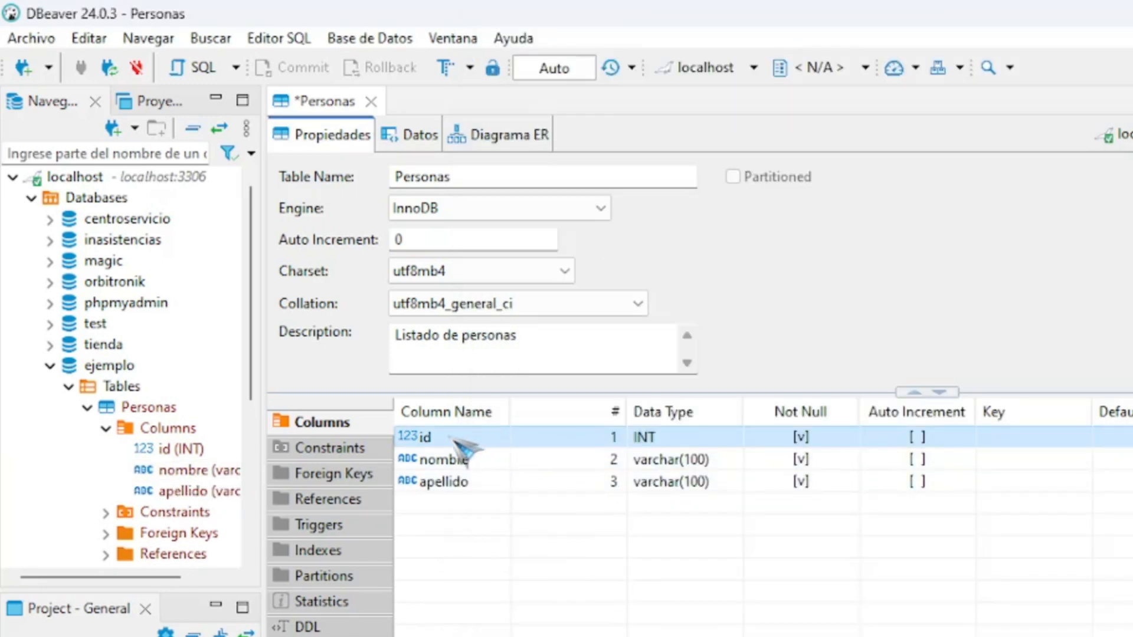
Turn on auto increment for the id column, then save the table and persist the generated CREATE TABLE statement
{"action": "left_click", "coordinate": [918, 438]}
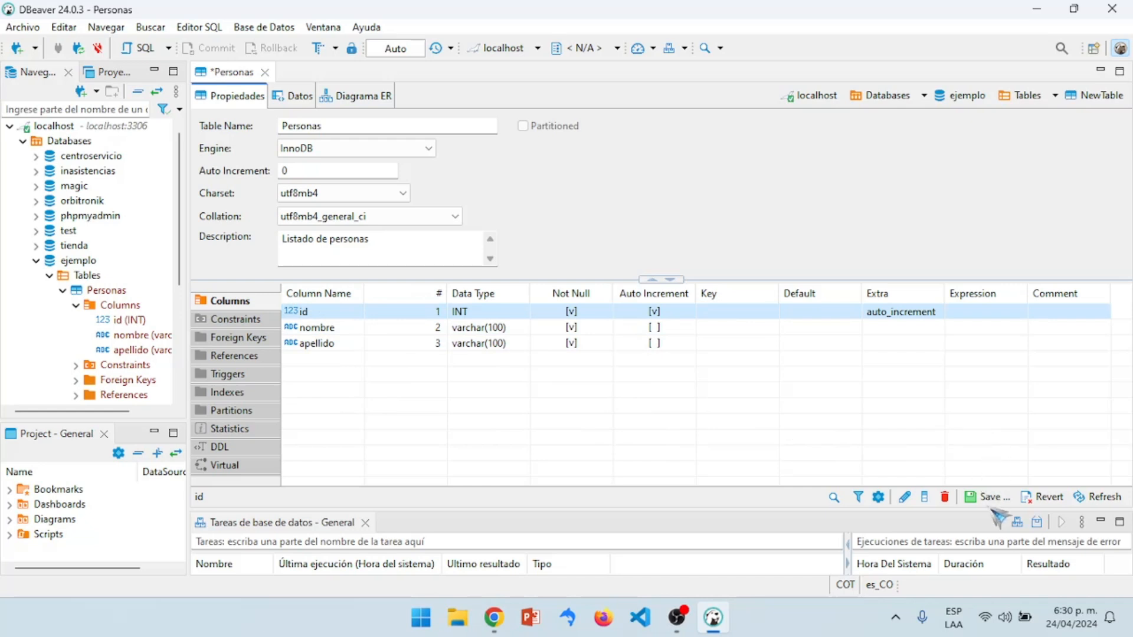
{"action": "left_click", "coordinate": [987, 498]}
{"action": "left_click_drag", "start_coordinate": [641, 319], "coordinate": [382, 163]}
{"action": "left_click", "coordinate": [515, 205]}
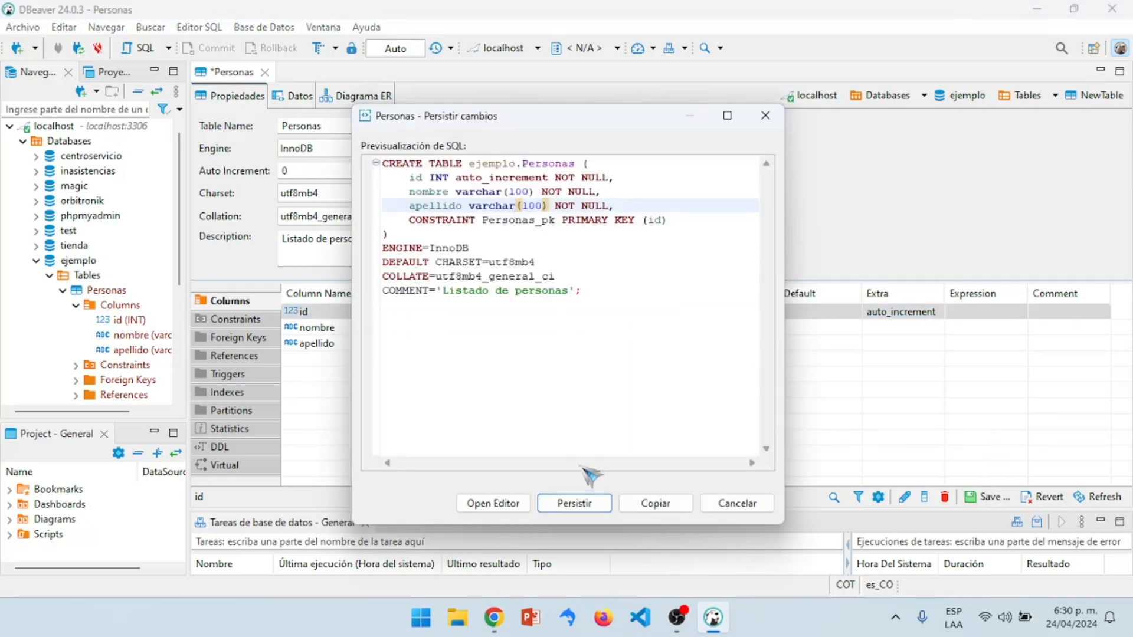
{"action": "left_click", "coordinate": [583, 506]}
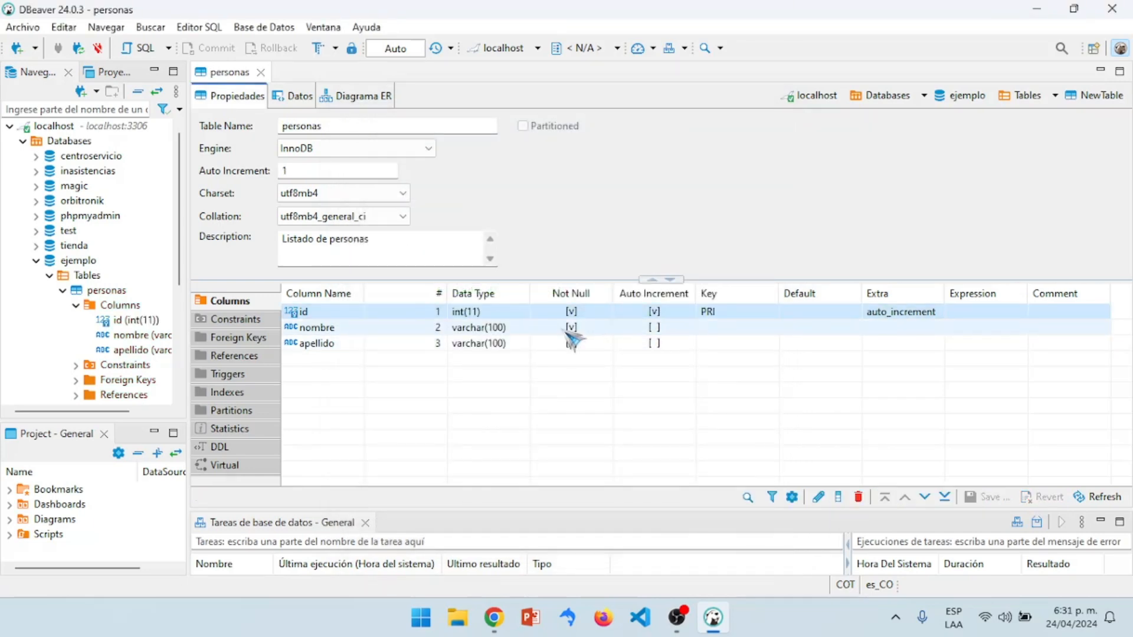
Examine the personas table and its columns under the ejemplo database in the navigator tree, and collapse the Columns folder
{"action": "left_click_drag", "start_coordinate": [179, 239], "coordinate": [182, 277]}
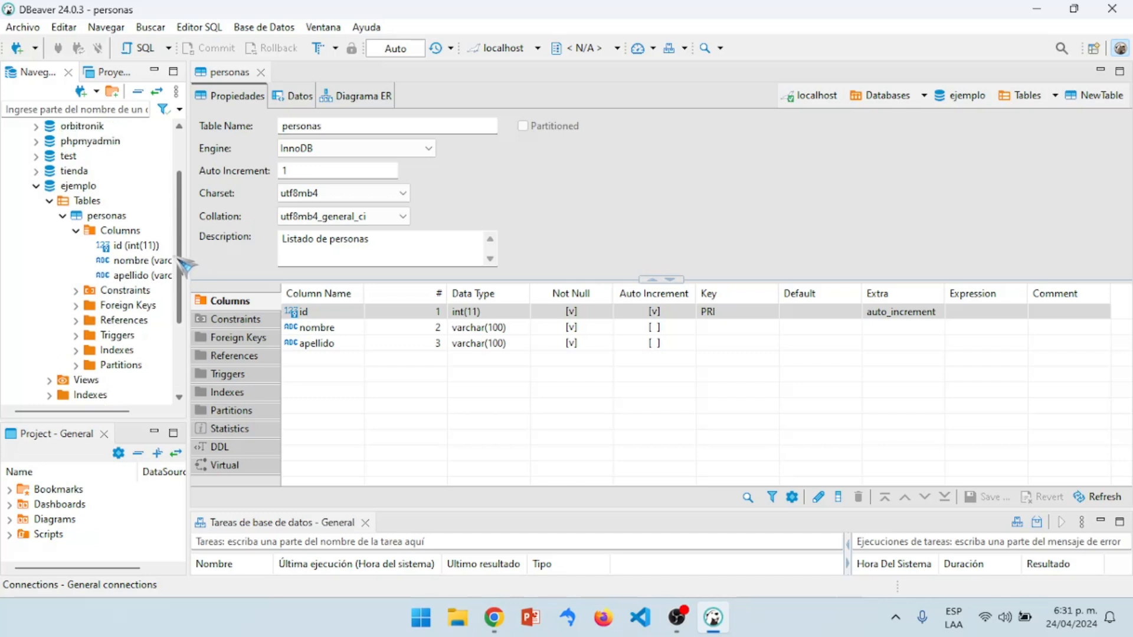
{"action": "left_click", "coordinate": [86, 187]}
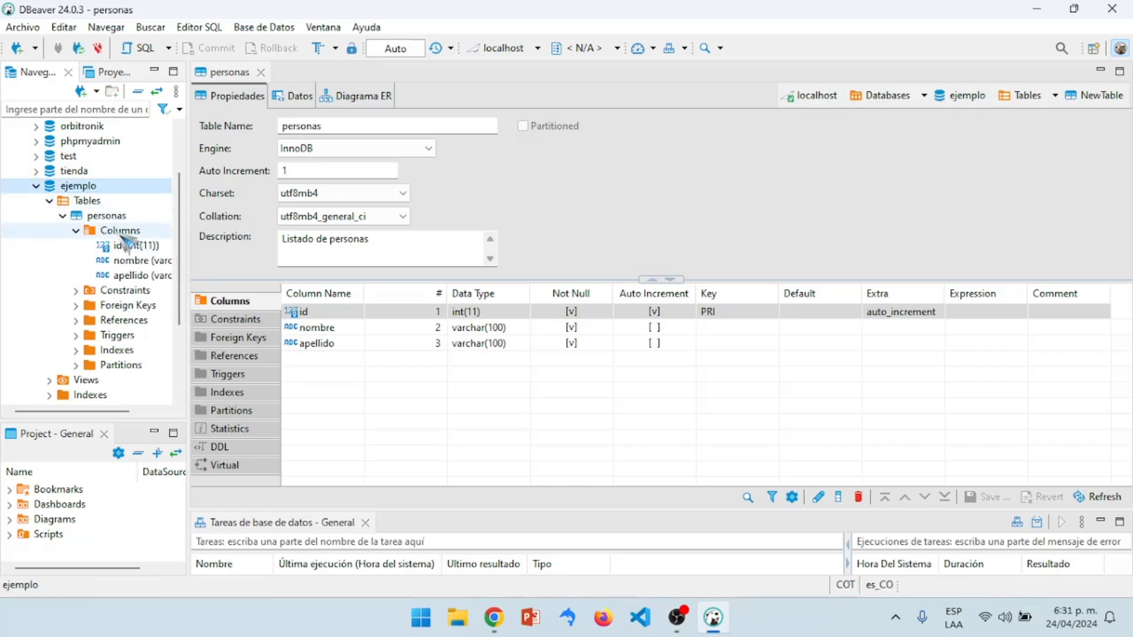
{"action": "left_click", "coordinate": [98, 217]}
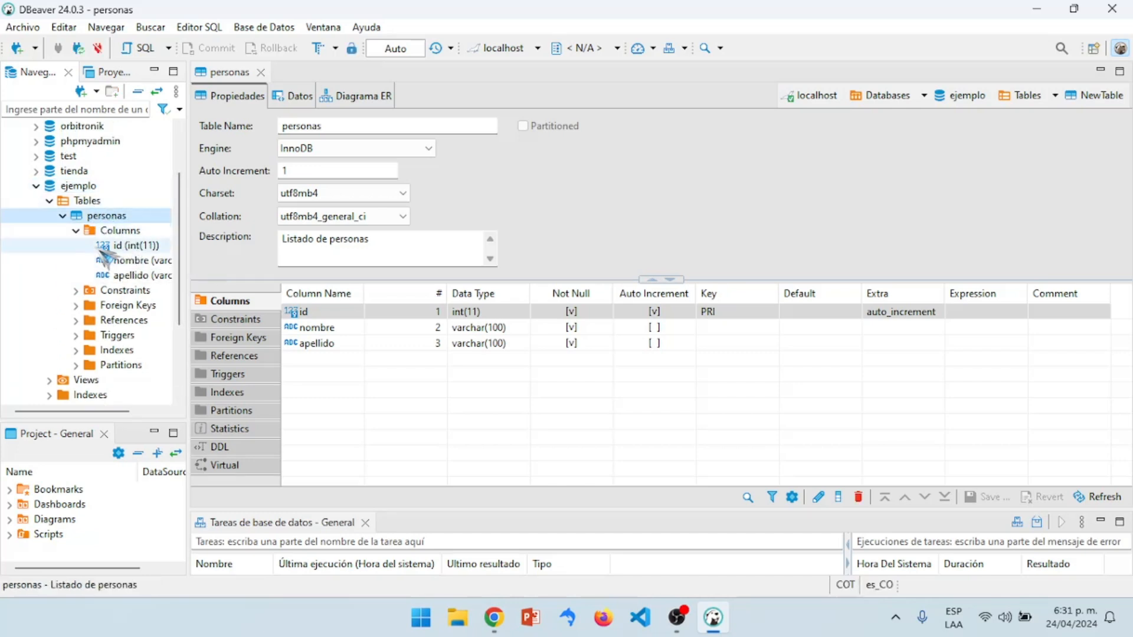
{"action": "left_click", "coordinate": [75, 230]}
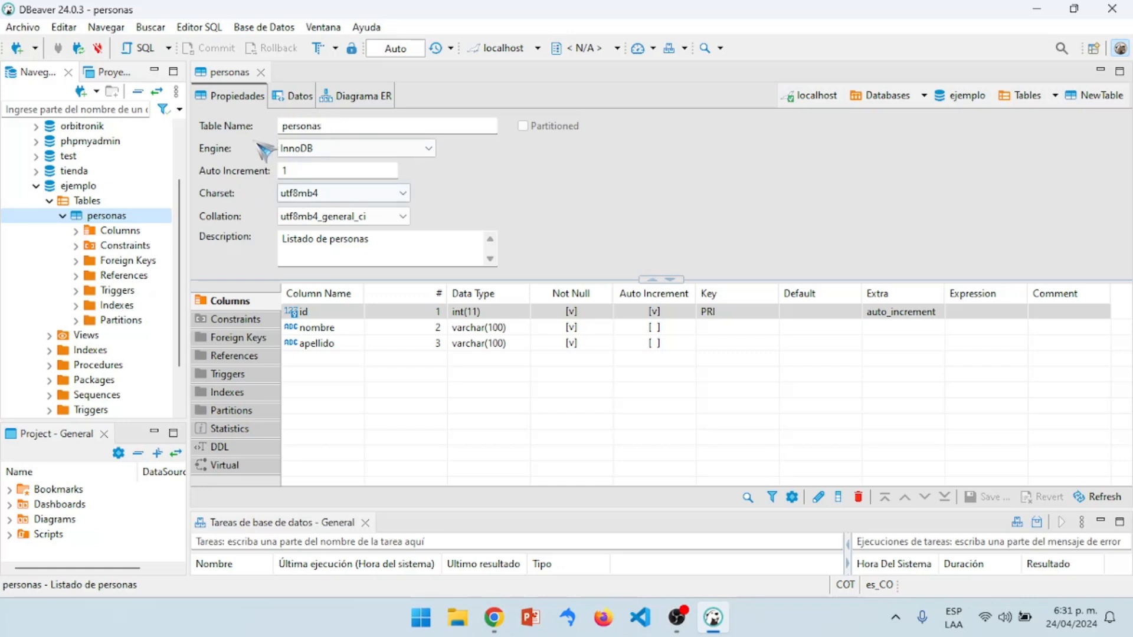
Show the data of the personas table, add a row with a first name in nombre and a surname in apellido, and save it
{"action": "left_click", "coordinate": [295, 97]}
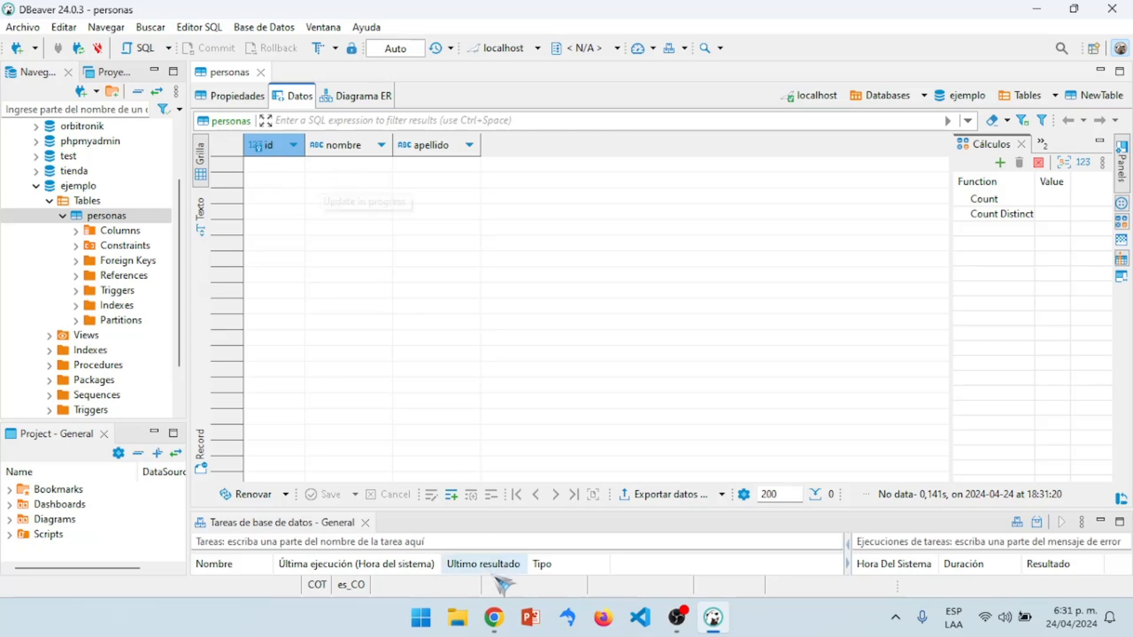
{"action": "left_click", "coordinate": [452, 496]}
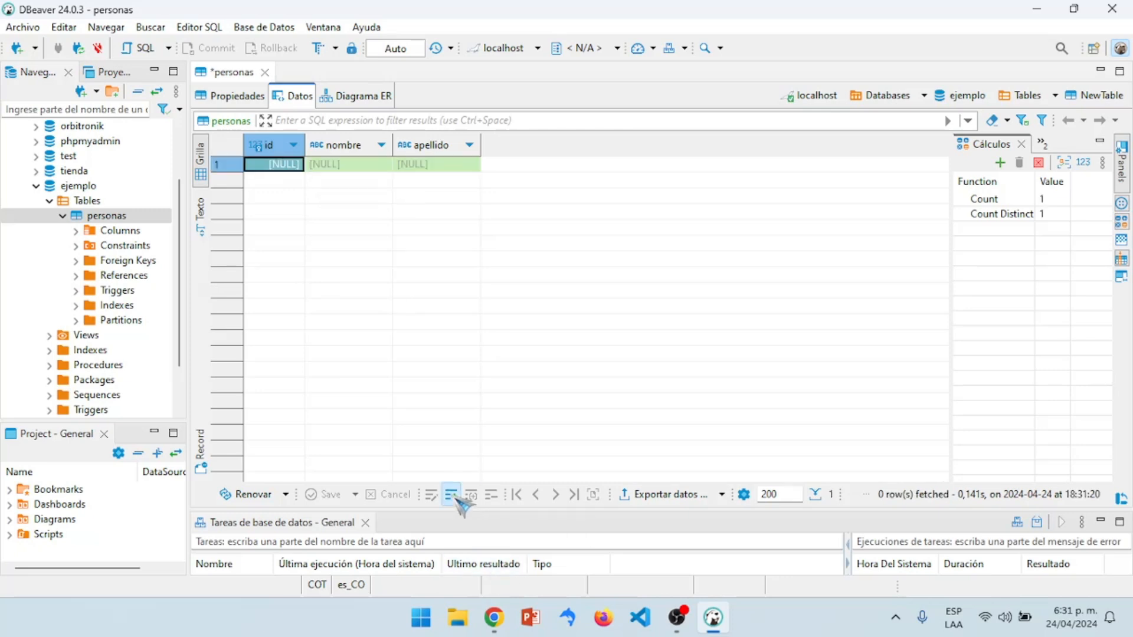
{"action": "double_click", "coordinate": [345, 165]}
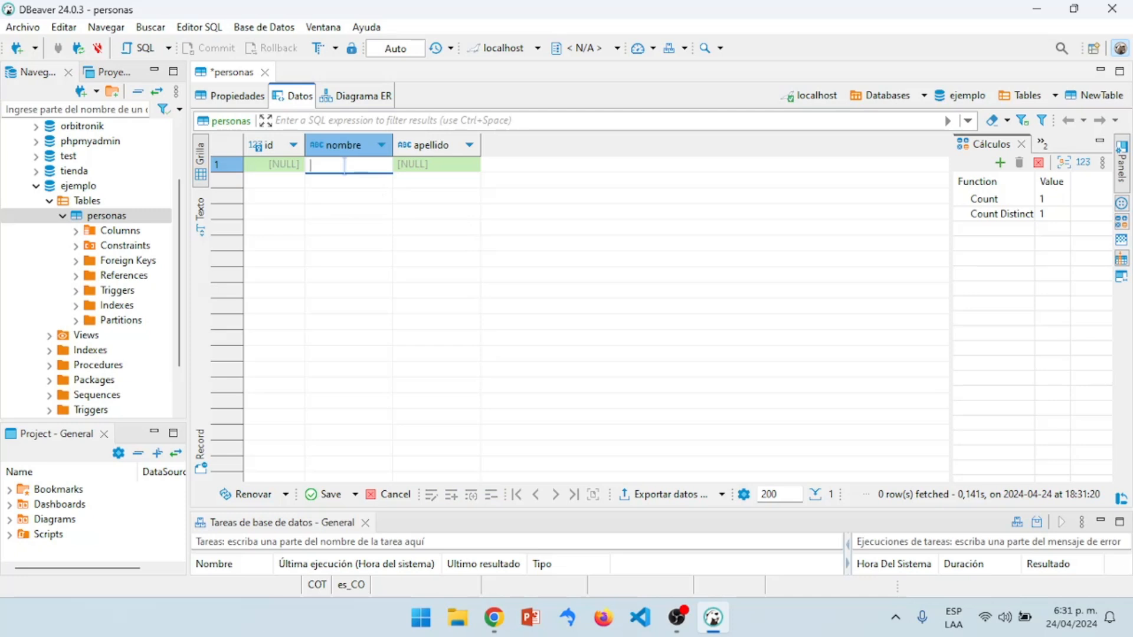
{"action": "type", "text": "Jhon"}
{"action": "key", "text": "Tab"}
{"action": "type", "text": "Do"}
{"action": "left_click_drag", "start_coordinate": [354, 165], "coordinate": [407, 167]}
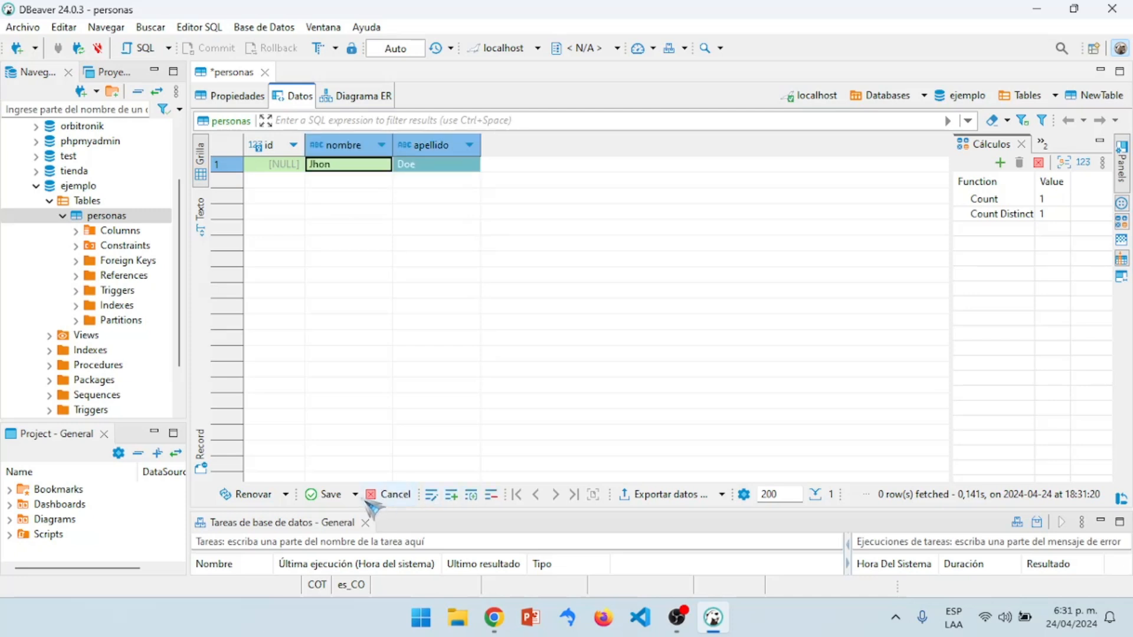
{"action": "left_click", "coordinate": [324, 497]}
Add a second row to the personas data with another first name and surname, save it, and check its values
{"action": "left_click", "coordinate": [451, 495]}
{"action": "type", "text": "Maria"}
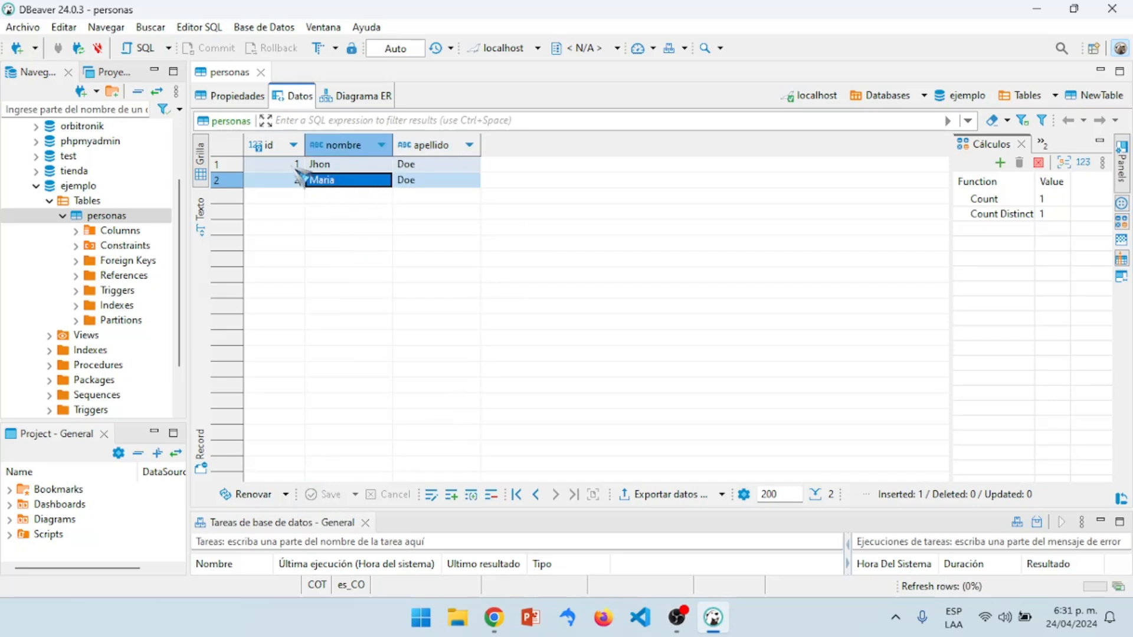
{"action": "left_click", "coordinate": [420, 187]}
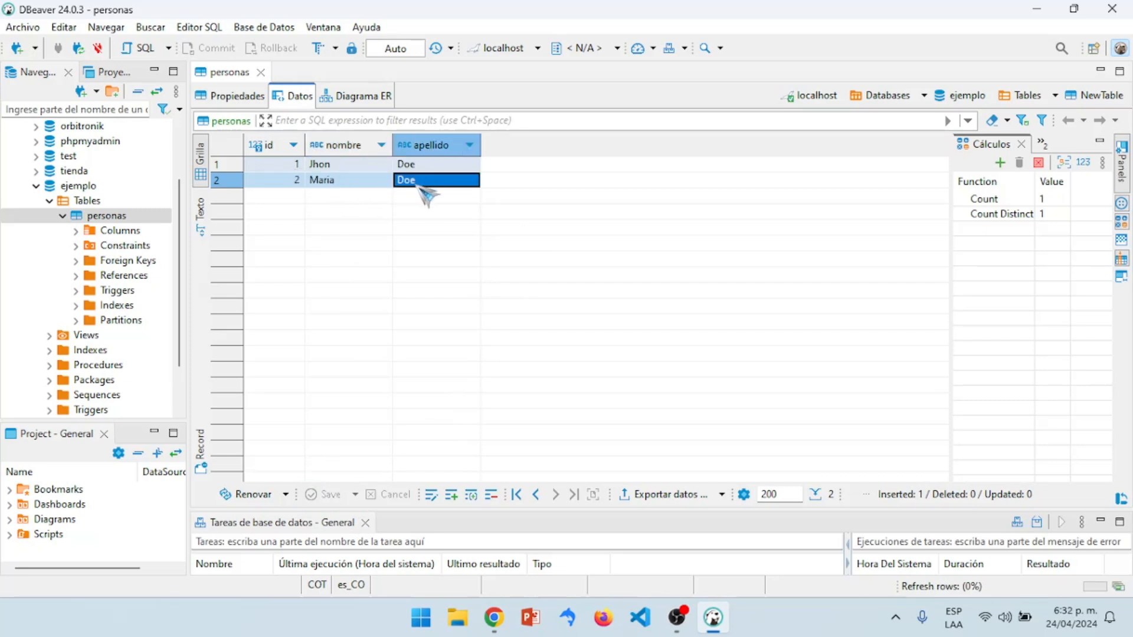
{"action": "left_click", "coordinate": [375, 186]}
{"action": "left_click", "coordinate": [452, 183]}
Start a database dump of ejemplo with its personas table included and continue to the export configuration
{"action": "left_click", "coordinate": [77, 184]}
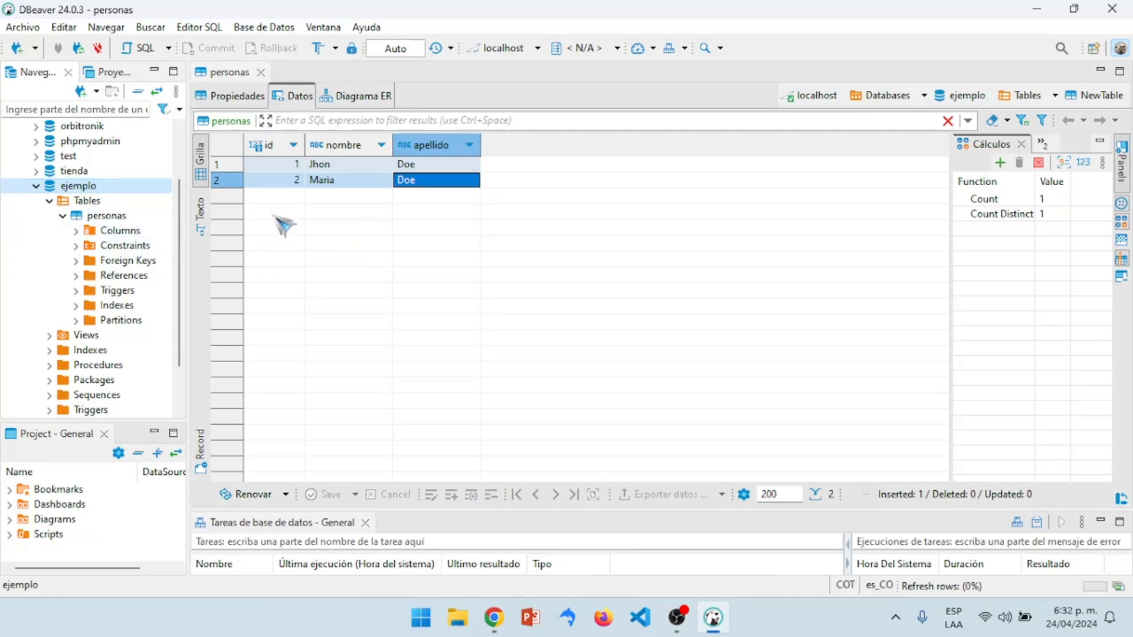
{"action": "right_click", "coordinate": [86, 186]}
{"action": "mouse_move", "coordinate": [299, 376]}
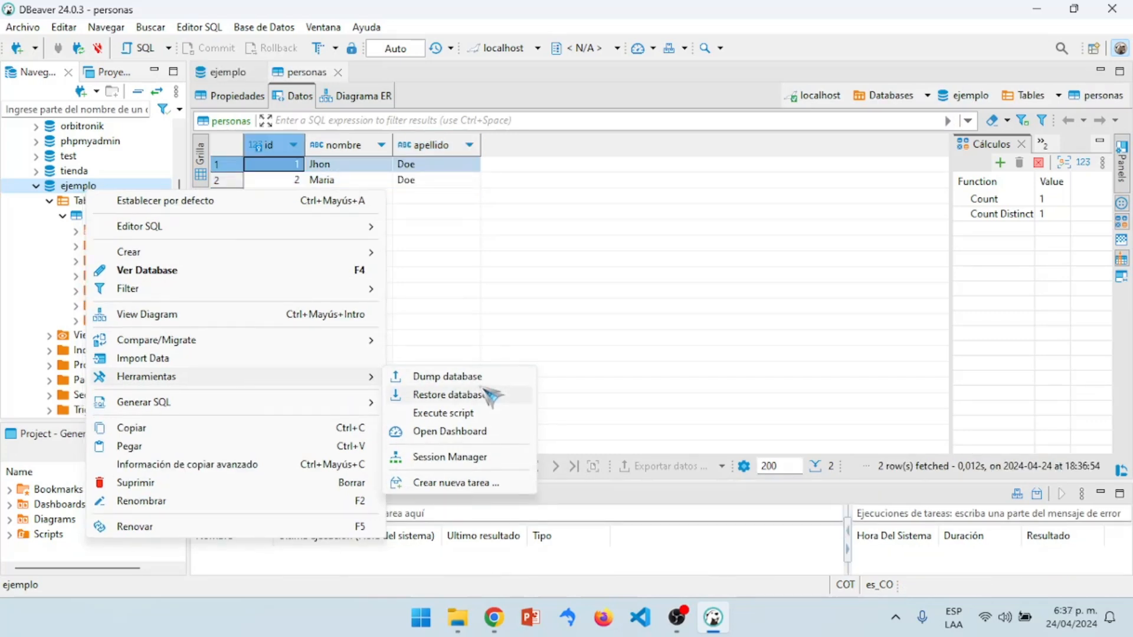
{"action": "left_click", "coordinate": [453, 382]}
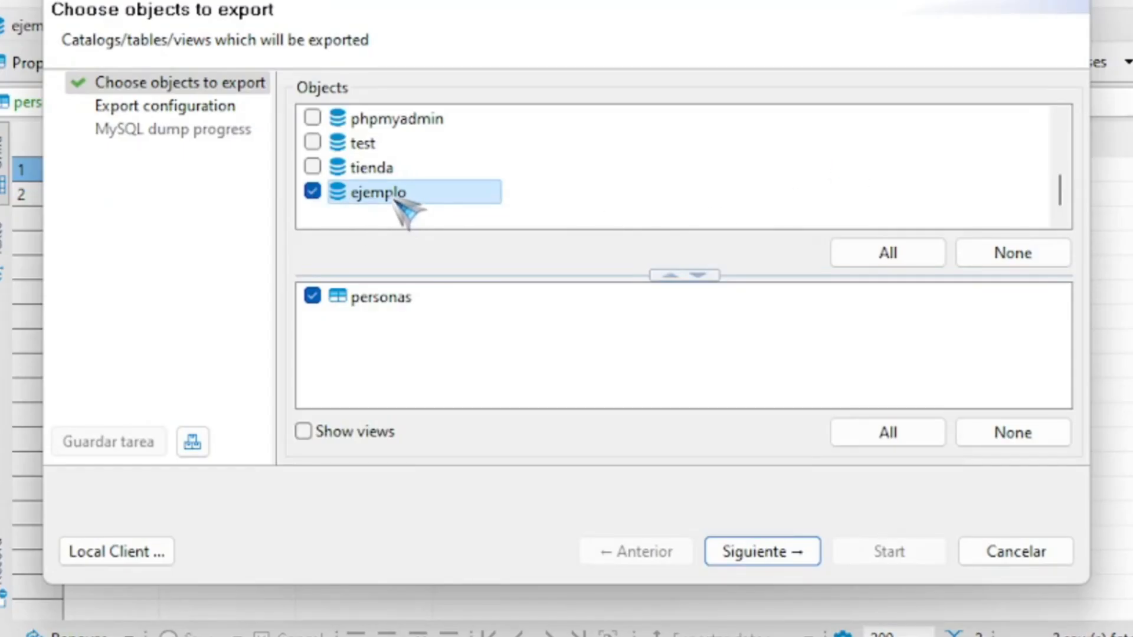
{"action": "left_click", "coordinate": [813, 560]}
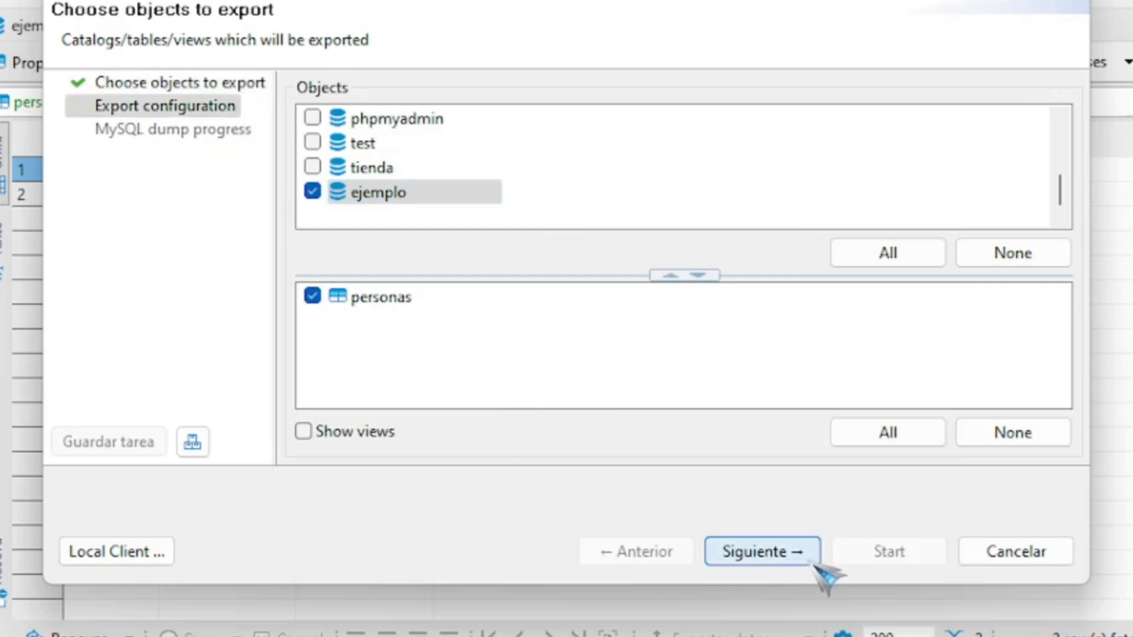
Check that the output folder is Bases de datos, run the dump with the default export settings, and close the wizard
{"action": "left_click", "coordinate": [700, 294]}
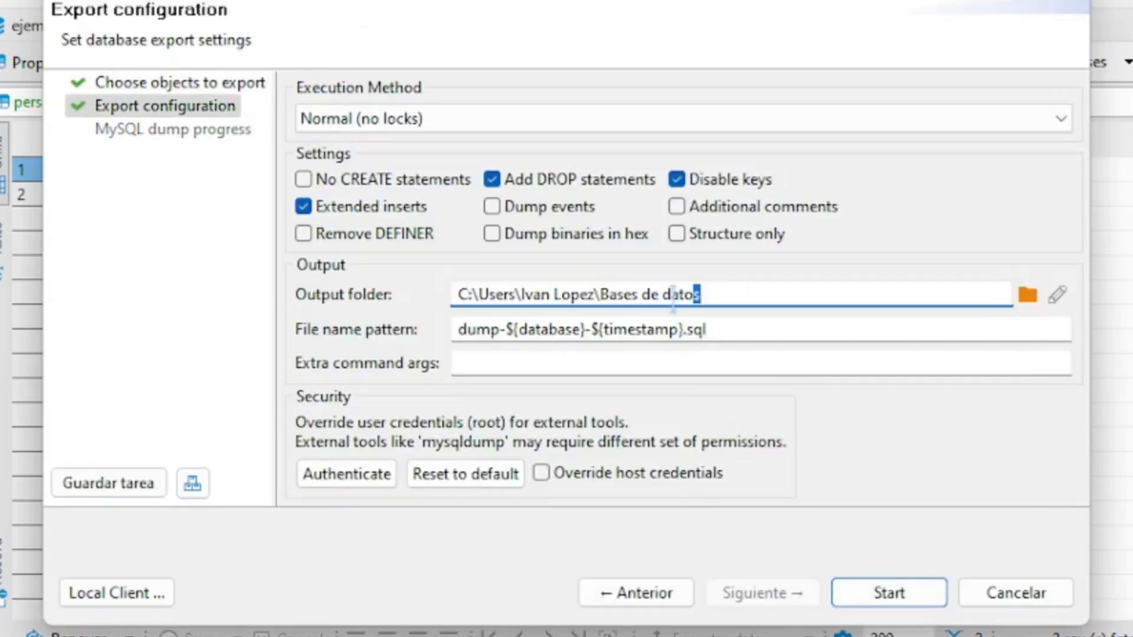
{"action": "left_click_drag", "start_coordinate": [700, 294], "coordinate": [471, 293]}
{"action": "left_click", "coordinate": [561, 293]}
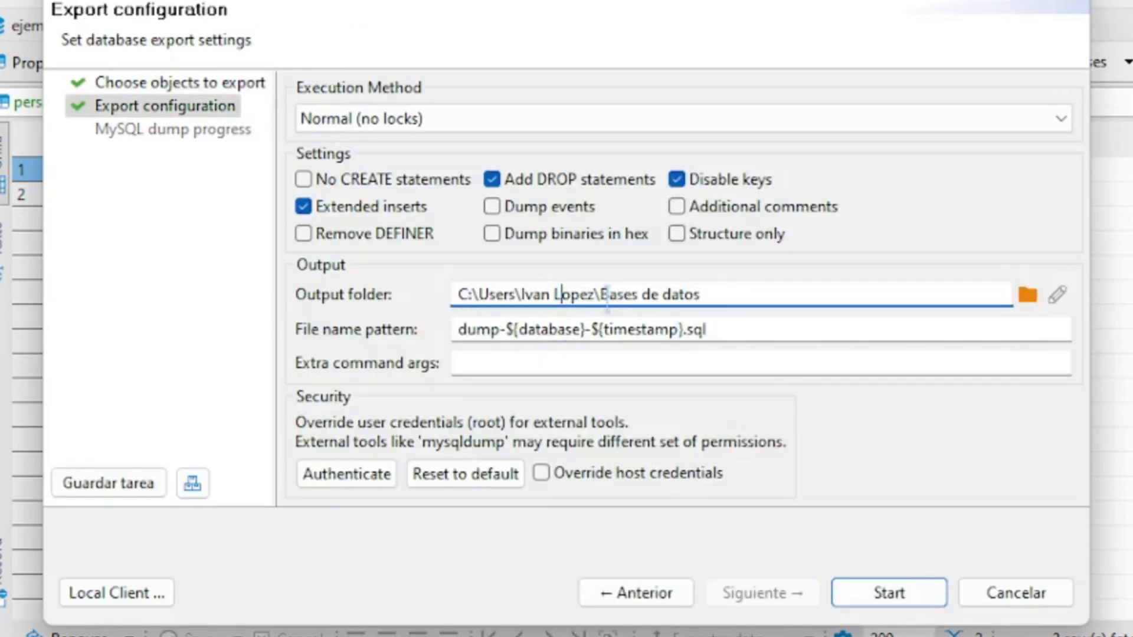
{"action": "left_click_drag", "start_coordinate": [601, 293], "coordinate": [719, 296]}
{"action": "left_click", "coordinate": [719, 295]}
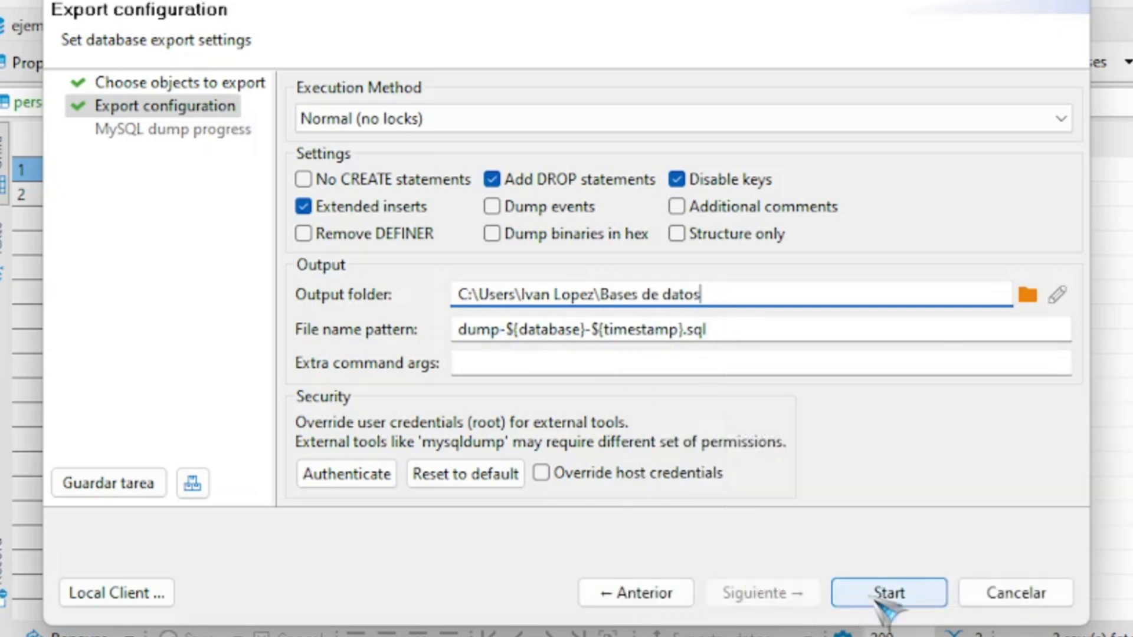
{"action": "left_click", "coordinate": [878, 601]}
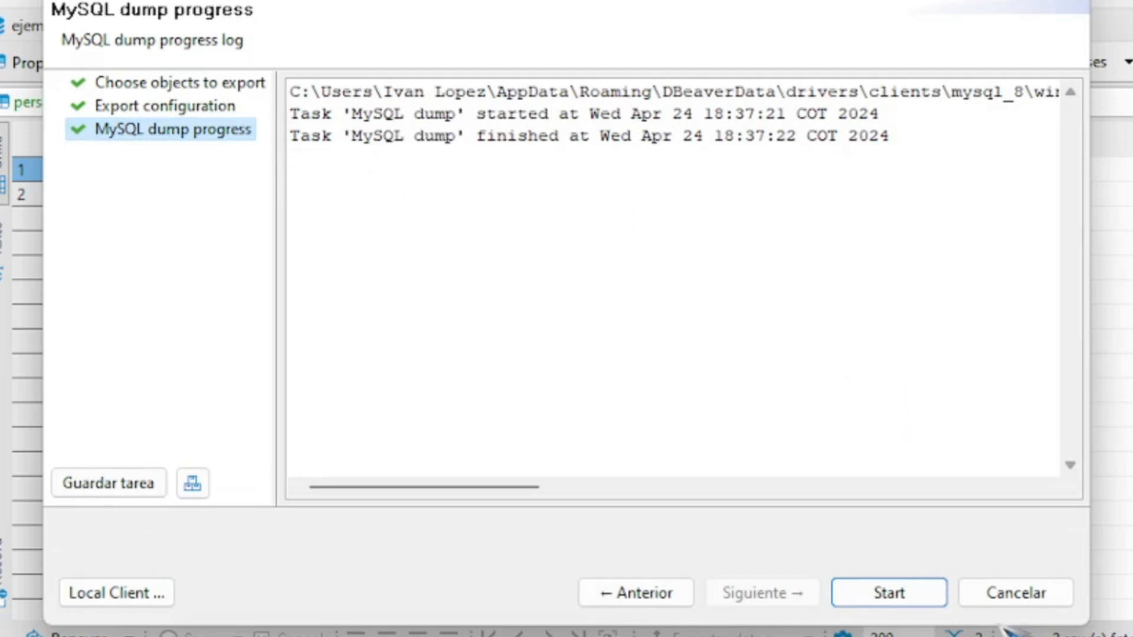
{"action": "left_click", "coordinate": [1013, 596]}
Switch to the Bases de datos folder in File Explorer and open dump-ejemplo-202404241837.sql with Visual Studio Code
{"action": "left_click", "coordinate": [457, 617]}
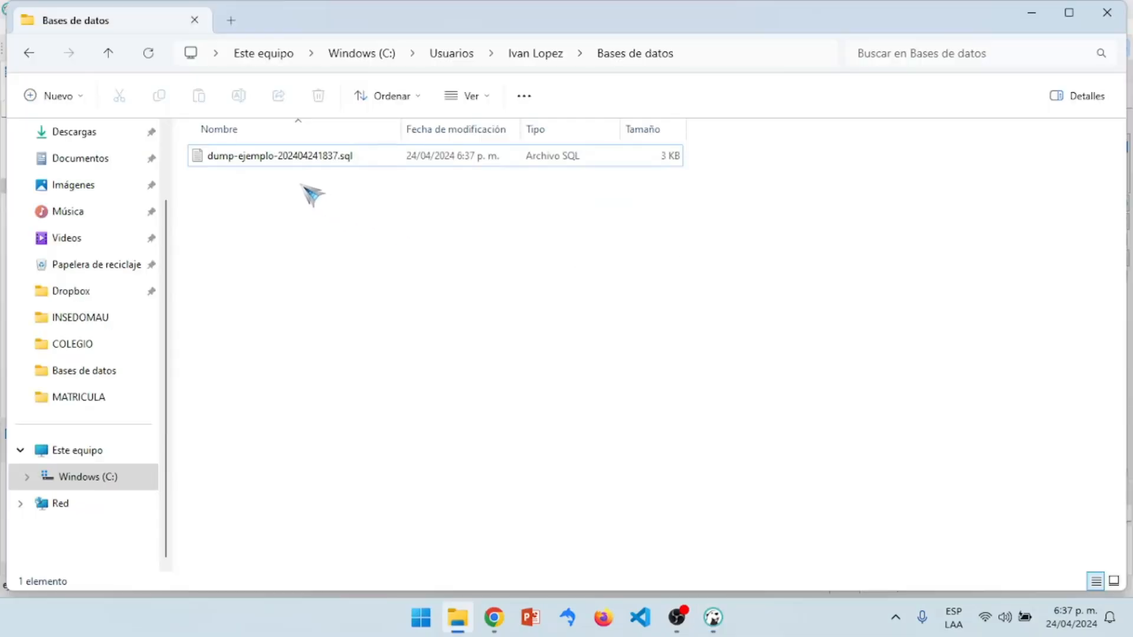
{"action": "left_click", "coordinate": [267, 162]}
{"action": "right_click", "coordinate": [267, 162]}
{"action": "mouse_move", "coordinate": [466, 251]}
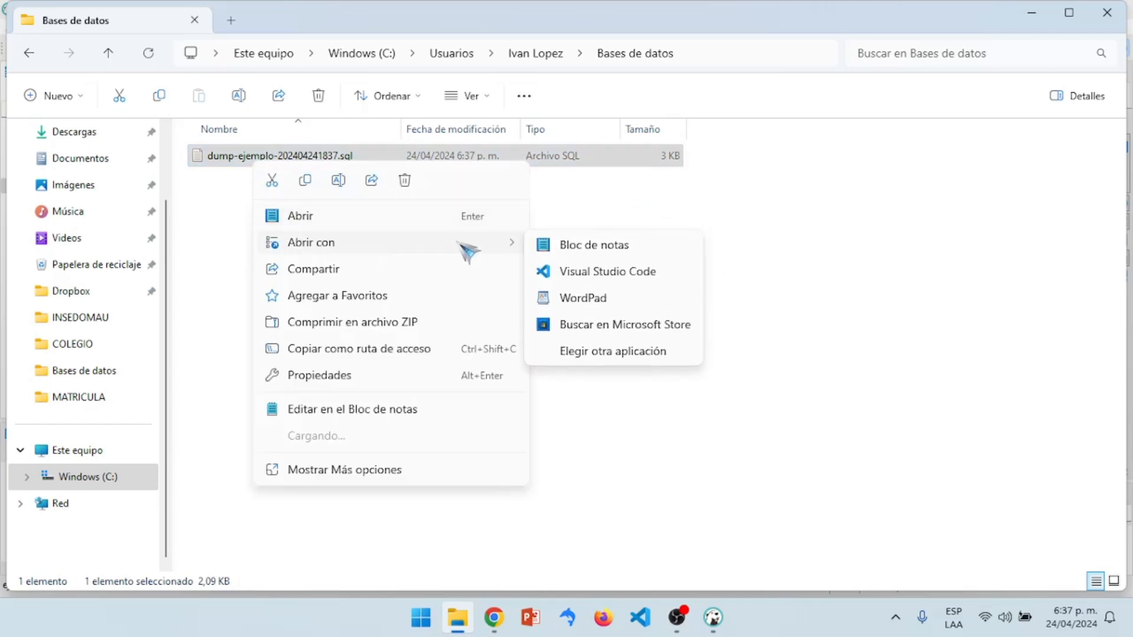
{"action": "left_click", "coordinate": [598, 275]}
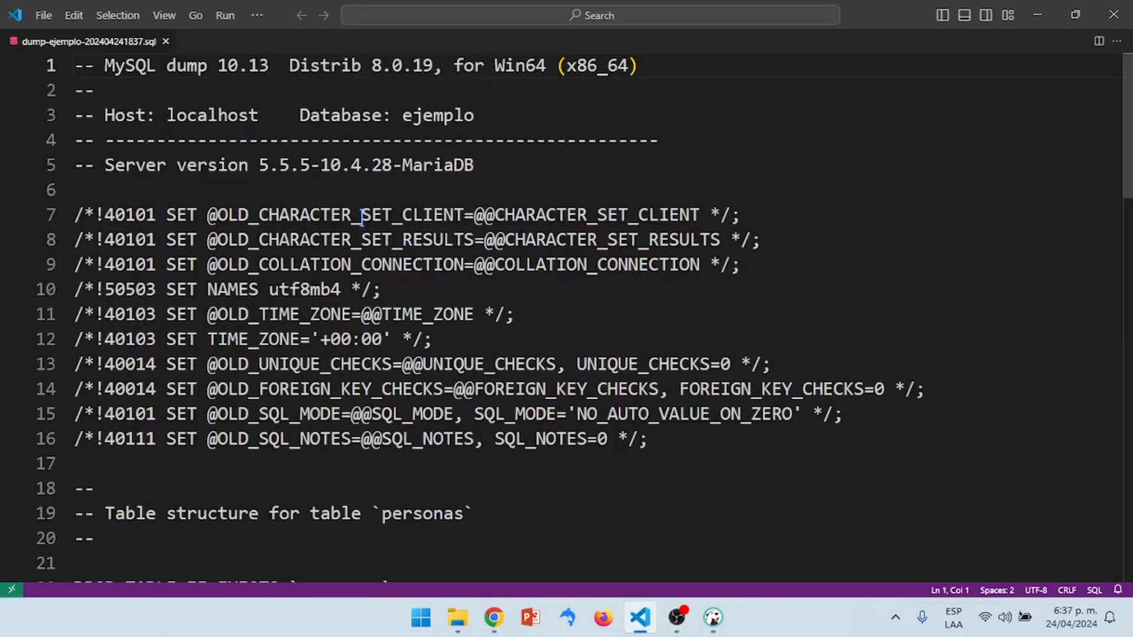
Examine the dump's table structure section, including the CREATE TABLE statement and column definitions for personas
{"action": "scroll", "coordinate": [380, 242], "scroll_direction": "down", "scroll_amount": 5}
{"action": "scroll", "coordinate": [380, 242], "scroll_direction": "down", "scroll_amount": 2}
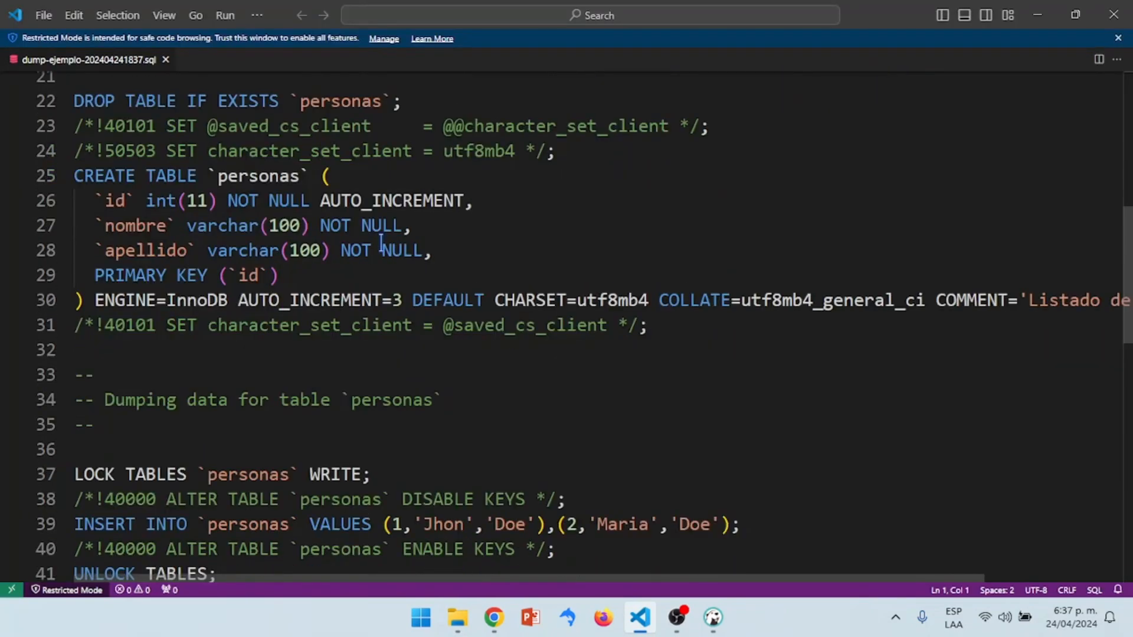
{"action": "scroll", "coordinate": [248, 235], "scroll_direction": "up", "scroll_amount": 1}
{"action": "left_click_drag", "start_coordinate": [116, 187], "coordinate": [331, 214]}
{"action": "left_click", "coordinate": [384, 259]}
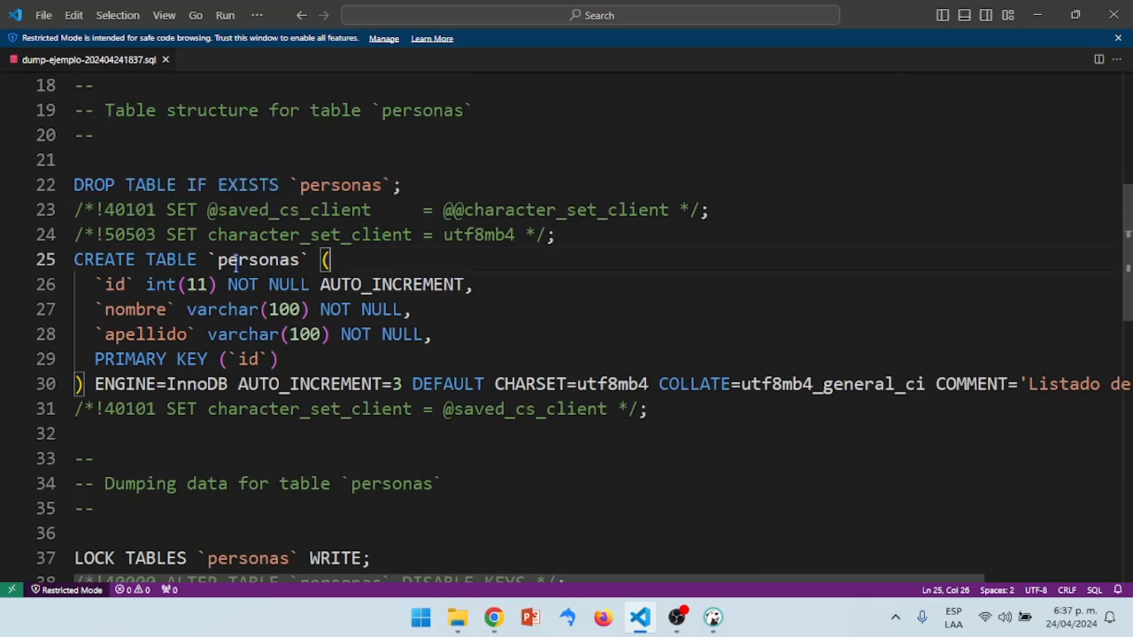
{"action": "left_click_drag", "start_coordinate": [199, 255], "coordinate": [278, 409]}
{"action": "left_click", "coordinate": [366, 432]}
Examine the INSERT INTO statement for personas and the values of both exported records
{"action": "scroll", "coordinate": [394, 400], "scroll_direction": "down", "scroll_amount": 4}
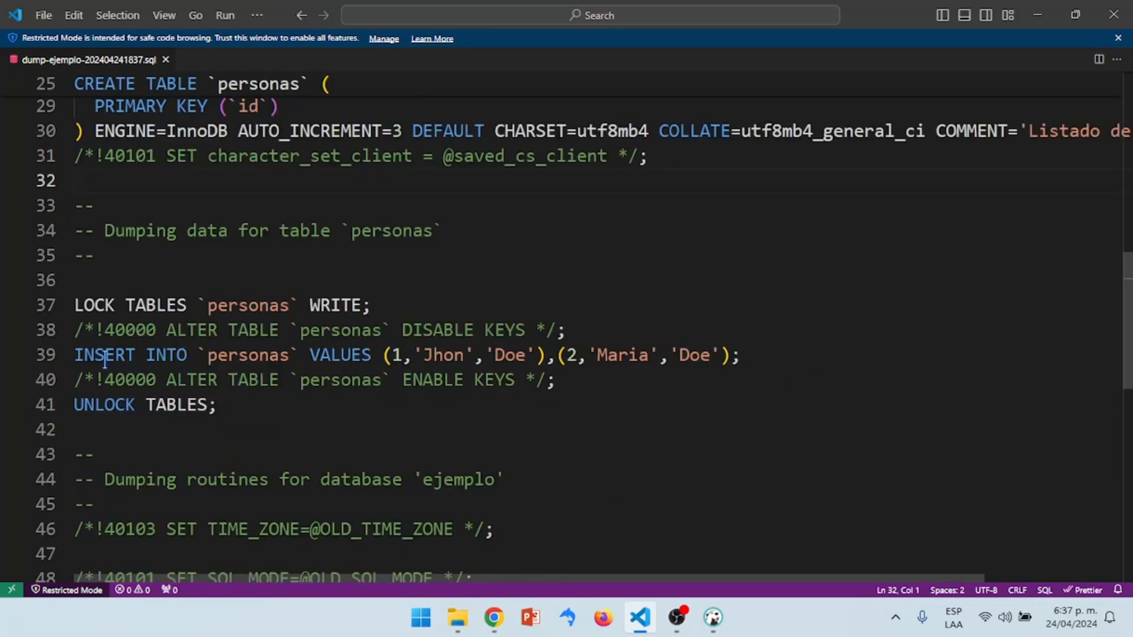
{"action": "left_click_drag", "start_coordinate": [105, 359], "coordinate": [386, 356]}
{"action": "left_click", "coordinate": [437, 355]}
{"action": "left_click_drag", "start_coordinate": [536, 356], "coordinate": [392, 355]}
{"action": "left_click", "coordinate": [549, 353]}
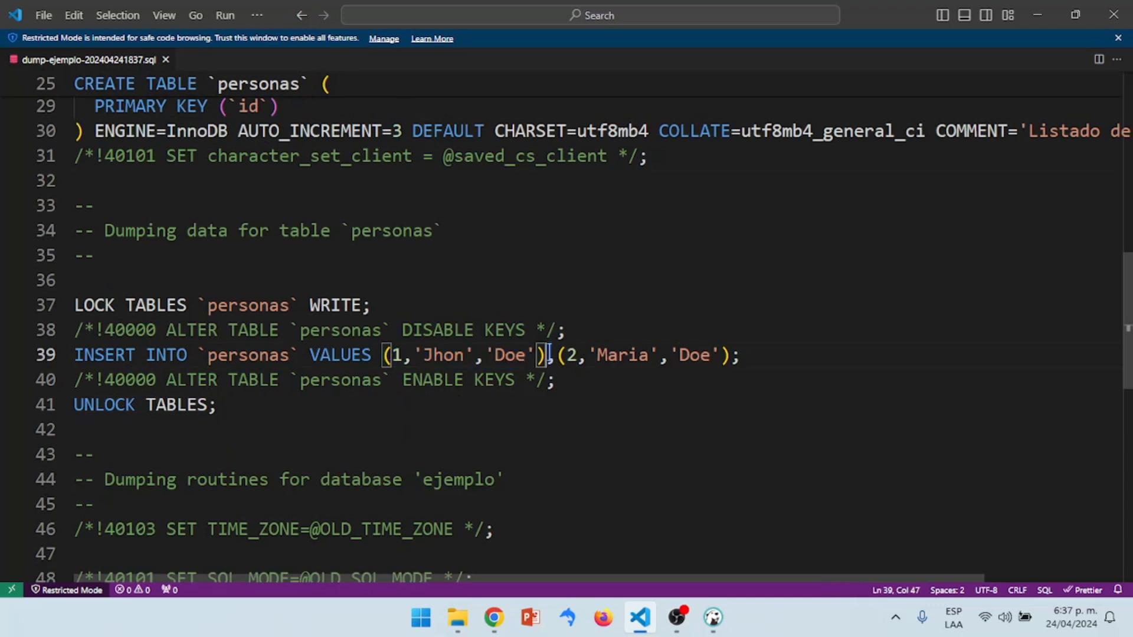
{"action": "left_click_drag", "start_coordinate": [564, 355], "coordinate": [670, 354]}
Look through the rest of the SQL dump, close Visual Studio Code, and minimize the folder window to return to DBeaver
{"action": "scroll", "coordinate": [380, 321], "scroll_direction": "down", "scroll_amount": 5}
{"action": "scroll", "coordinate": [828, 155], "scroll_direction": "up", "scroll_amount": 5}
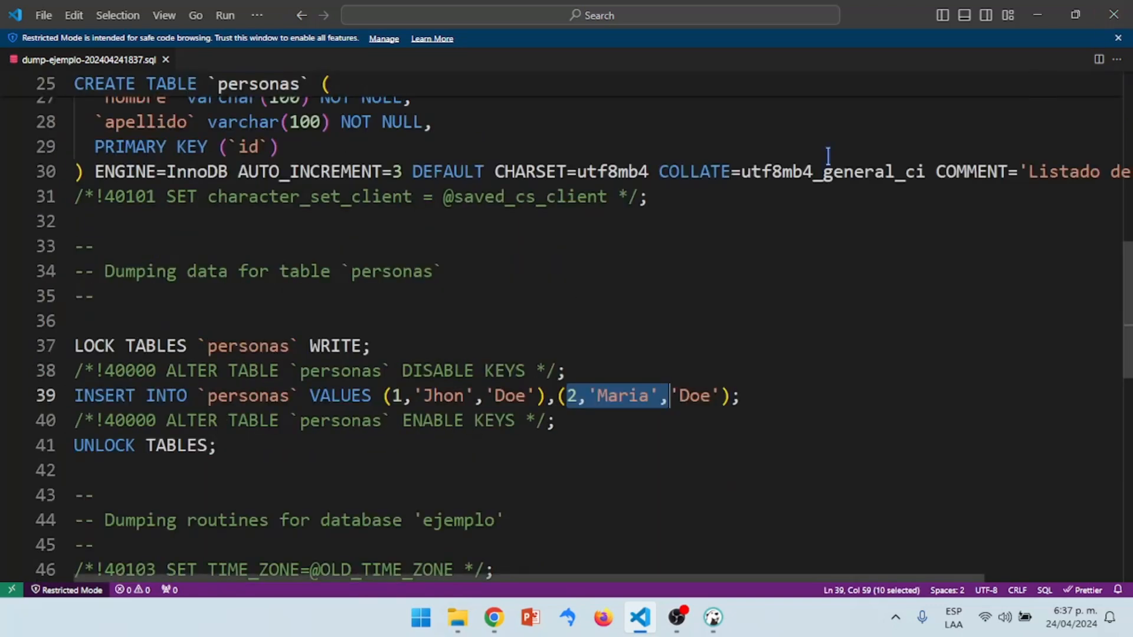
{"action": "scroll", "coordinate": [577, 300], "scroll_direction": "down", "scroll_amount": 3}
{"action": "scroll", "coordinate": [564, 303], "scroll_direction": "up", "scroll_amount": 5}
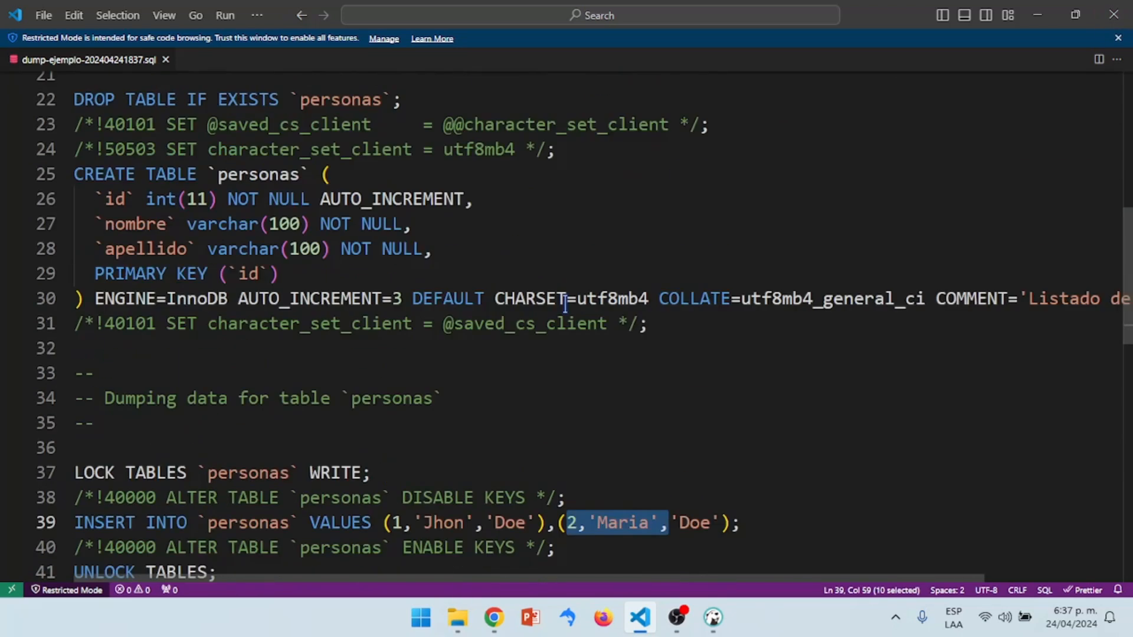
{"action": "scroll", "coordinate": [667, 254], "scroll_direction": "down", "scroll_amount": 5}
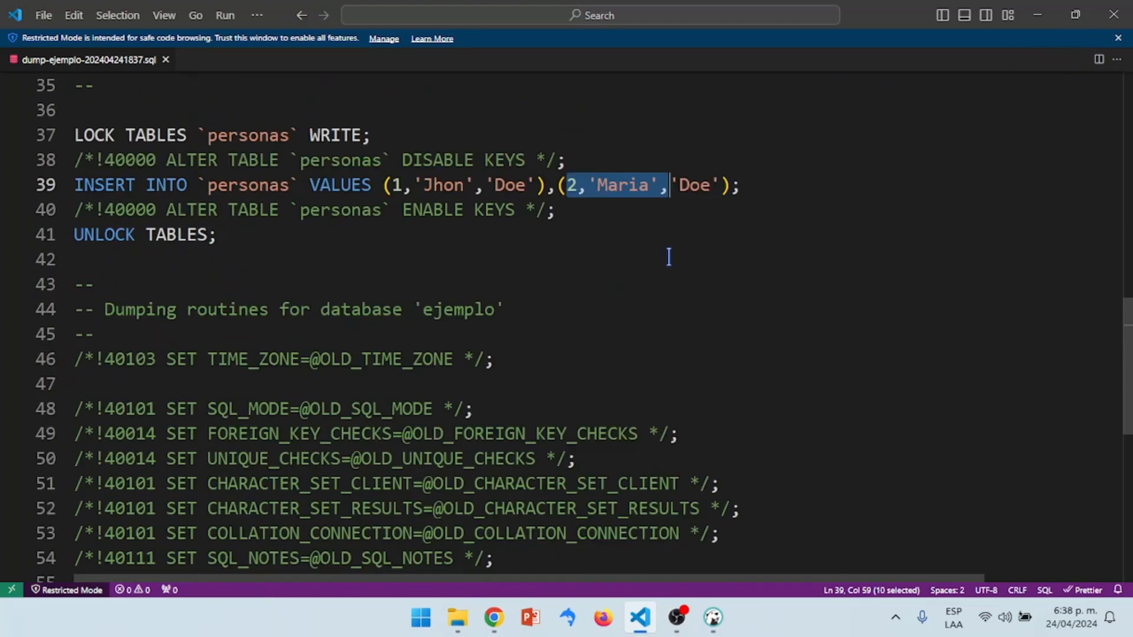
{"action": "scroll", "coordinate": [668, 262], "scroll_direction": "up", "scroll_amount": 7}
{"action": "left_click", "coordinate": [1114, 14]}
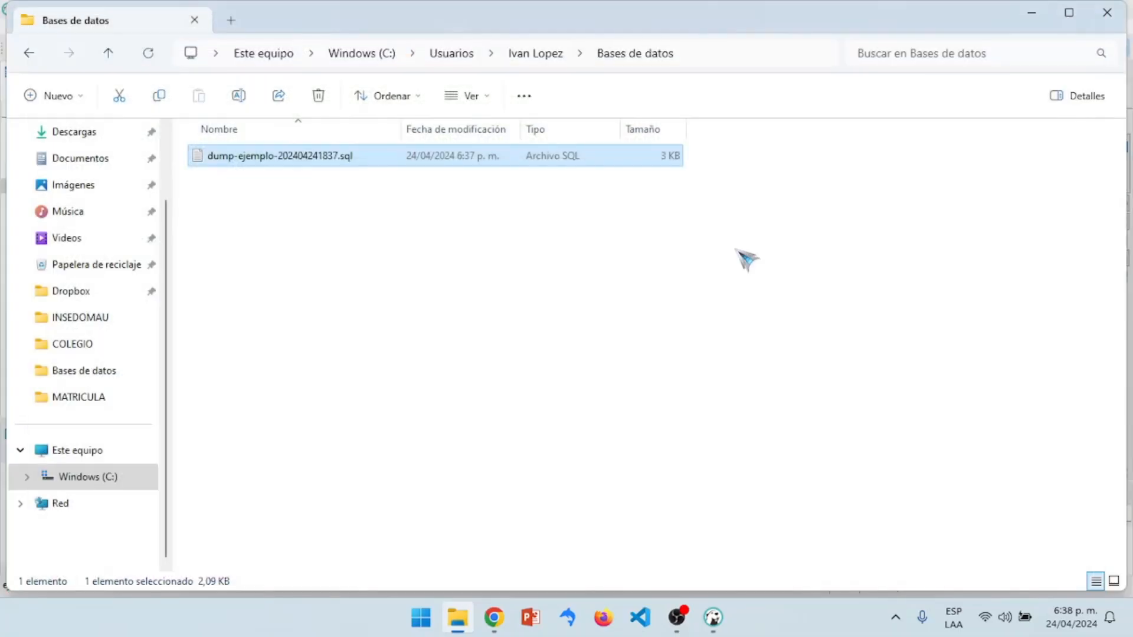
{"action": "left_click", "coordinate": [1033, 13]}
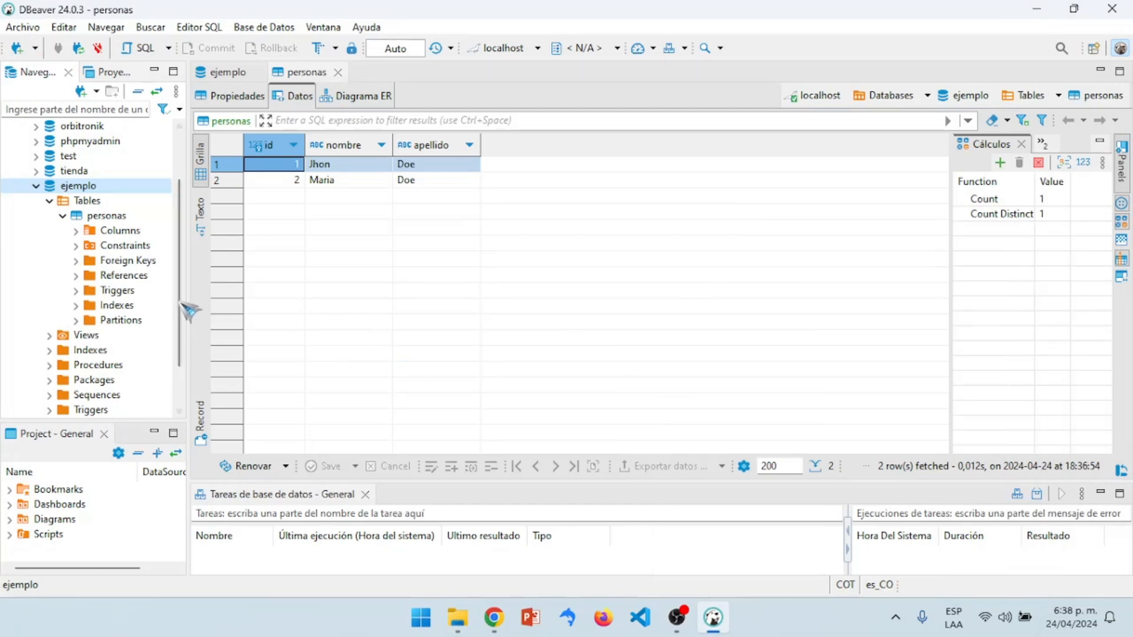
Delete the ejemplo database from the localhost connection and confirm the deletion
{"action": "scroll", "coordinate": [184, 277], "scroll_direction": "up", "scroll_amount": 1}
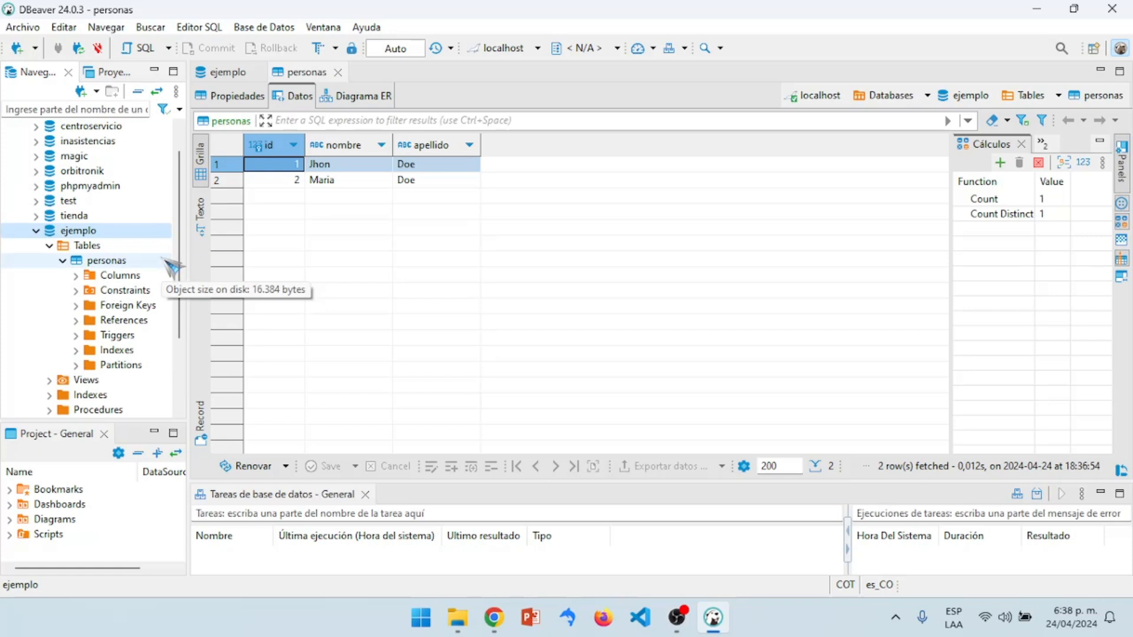
{"action": "right_click", "coordinate": [83, 241]}
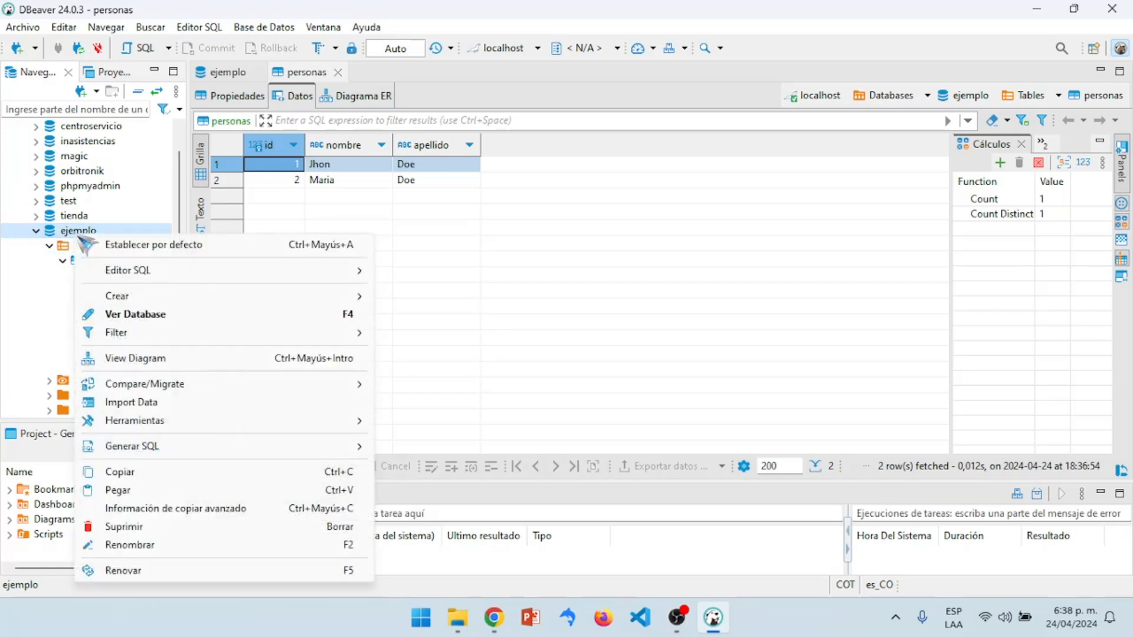
{"action": "left_click", "coordinate": [133, 529]}
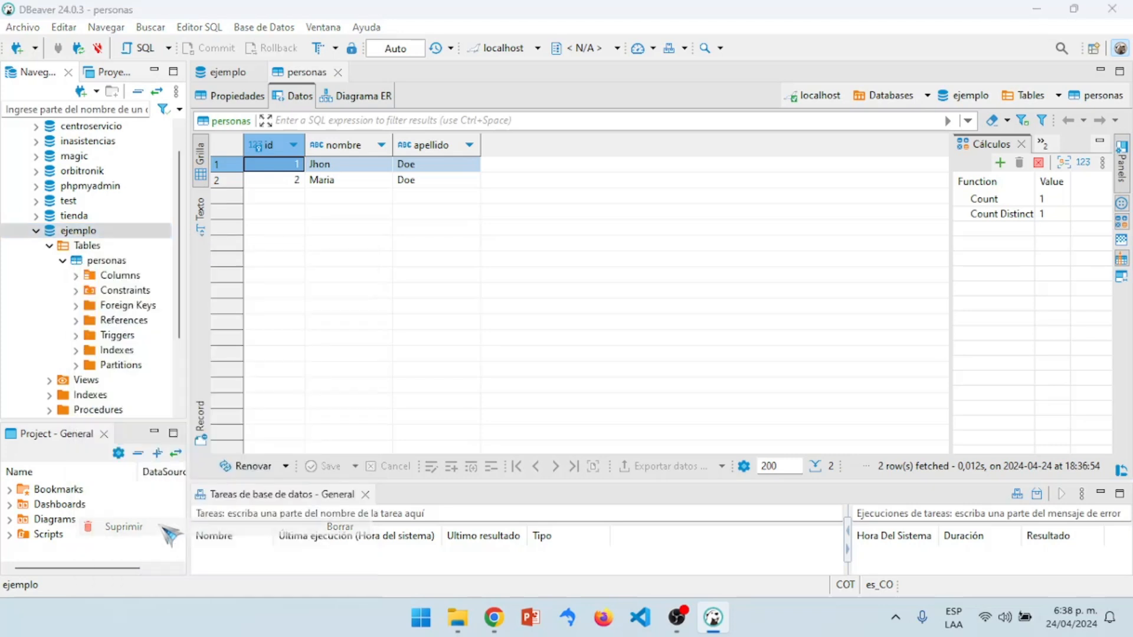
{"action": "left_click", "coordinate": [578, 350]}
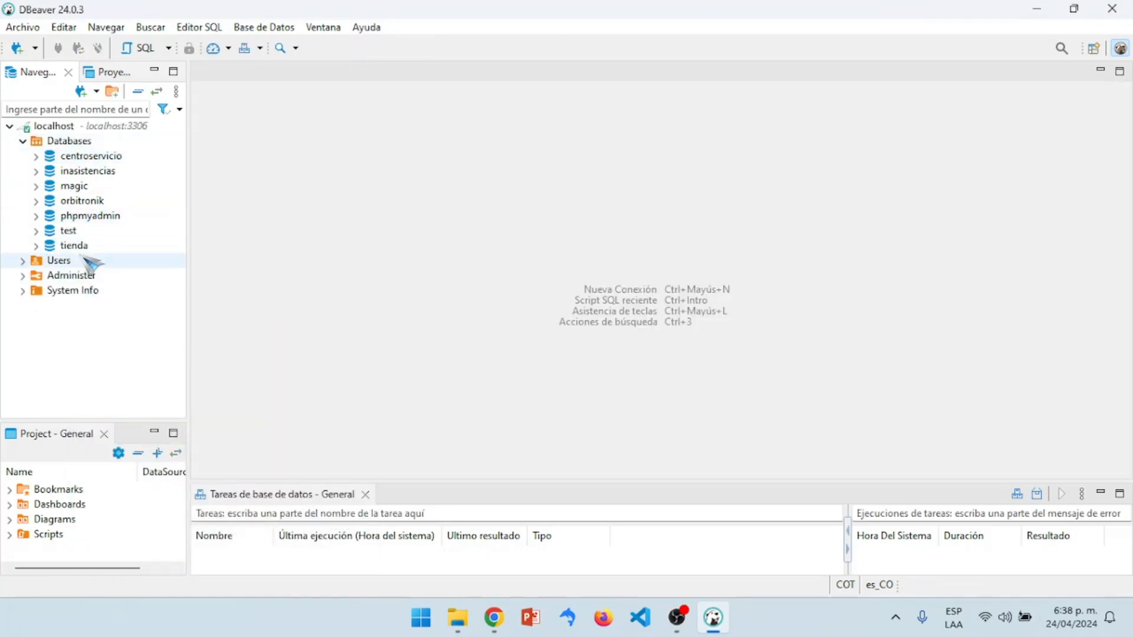
Create a new database named ejemplo on localhost with charset utf8mb4 and collation utf8mb4_general_ci
{"action": "right_click", "coordinate": [85, 144]}
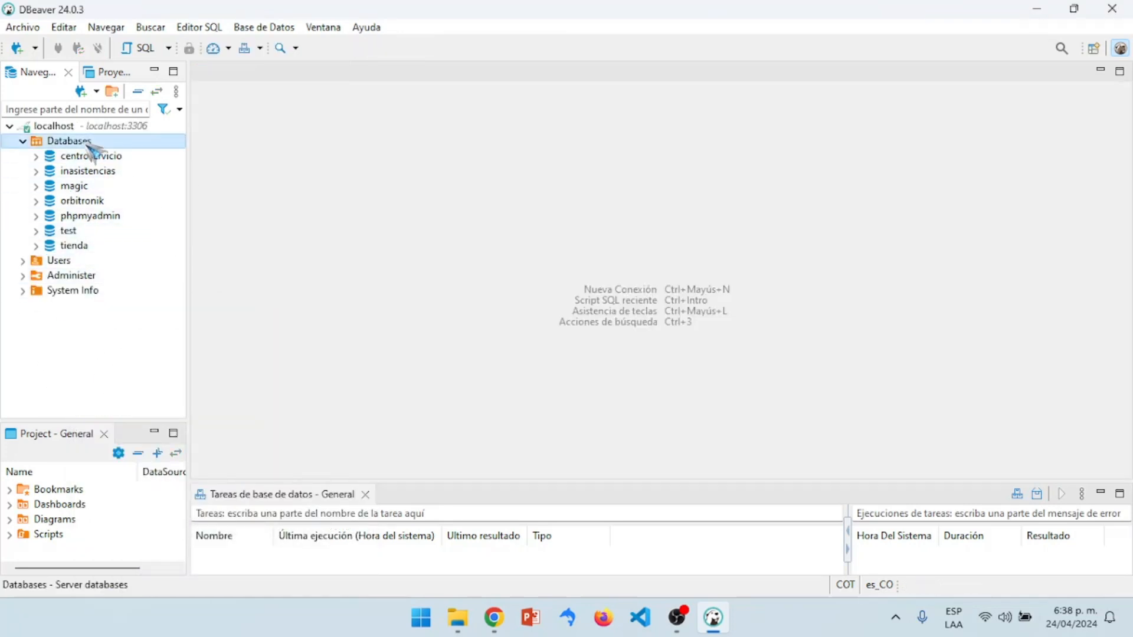
{"action": "left_click", "coordinate": [198, 167]}
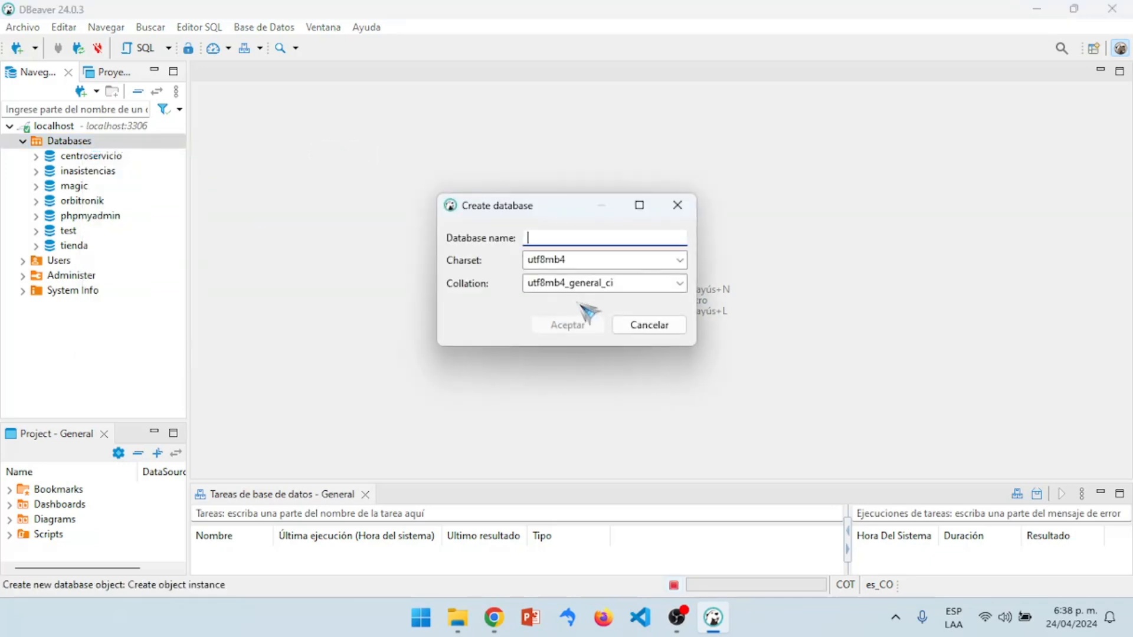
{"action": "type", "text": "ejemplo"}
{"action": "key", "text": "Return"}
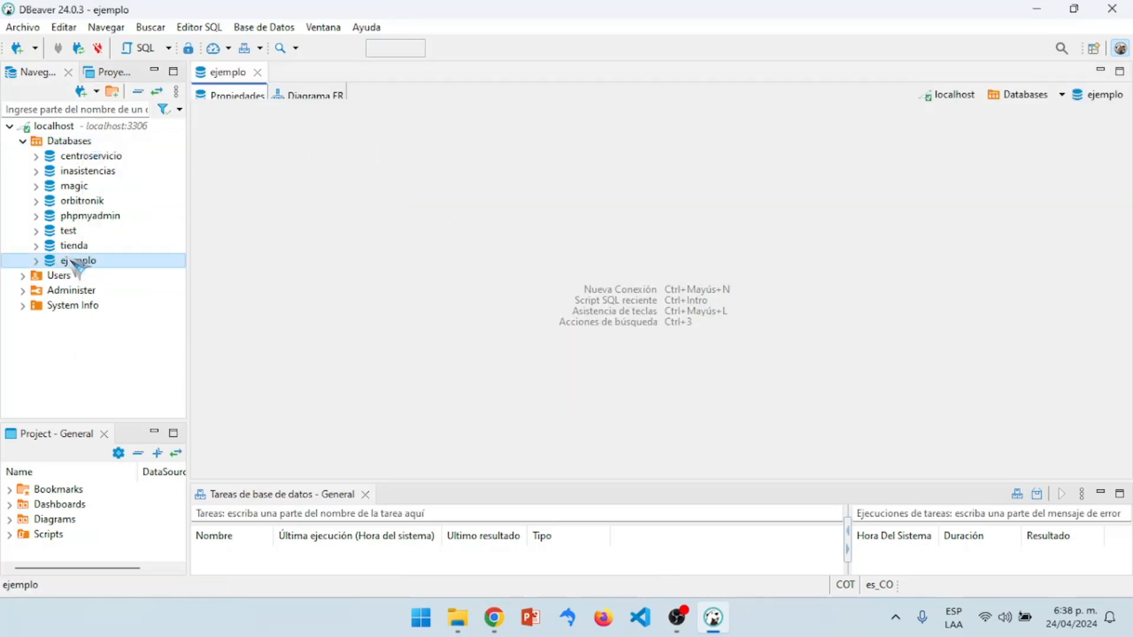
Execute the dump-ejemplo-202404241837.sql script on the ejemplo database with default settings and close the script wizard
{"action": "right_click", "coordinate": [83, 263]}
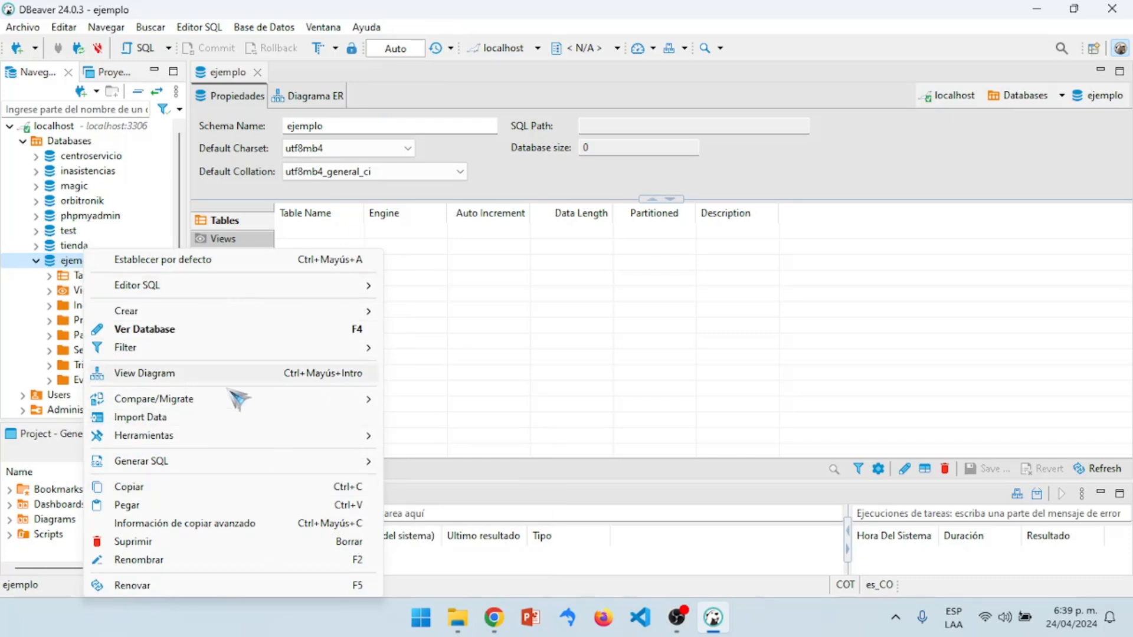
{"action": "mouse_move", "coordinate": [284, 442]}
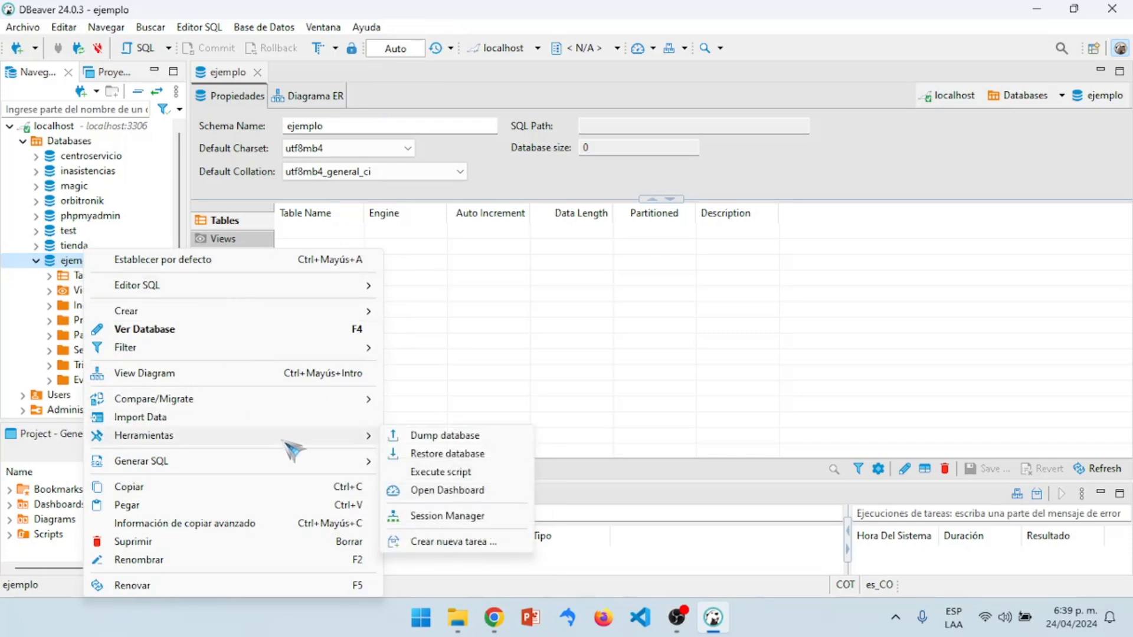
{"action": "left_click", "coordinate": [463, 473]}
{"action": "left_click", "coordinate": [852, 131]}
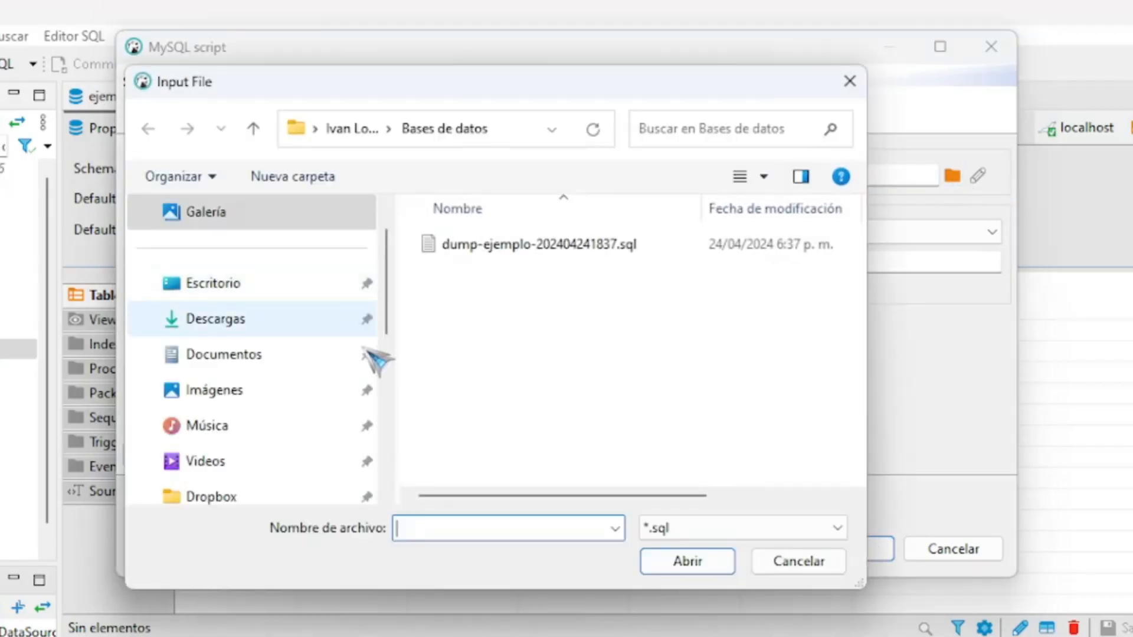
{"action": "left_click", "coordinate": [540, 248]}
{"action": "left_click", "coordinate": [688, 561]}
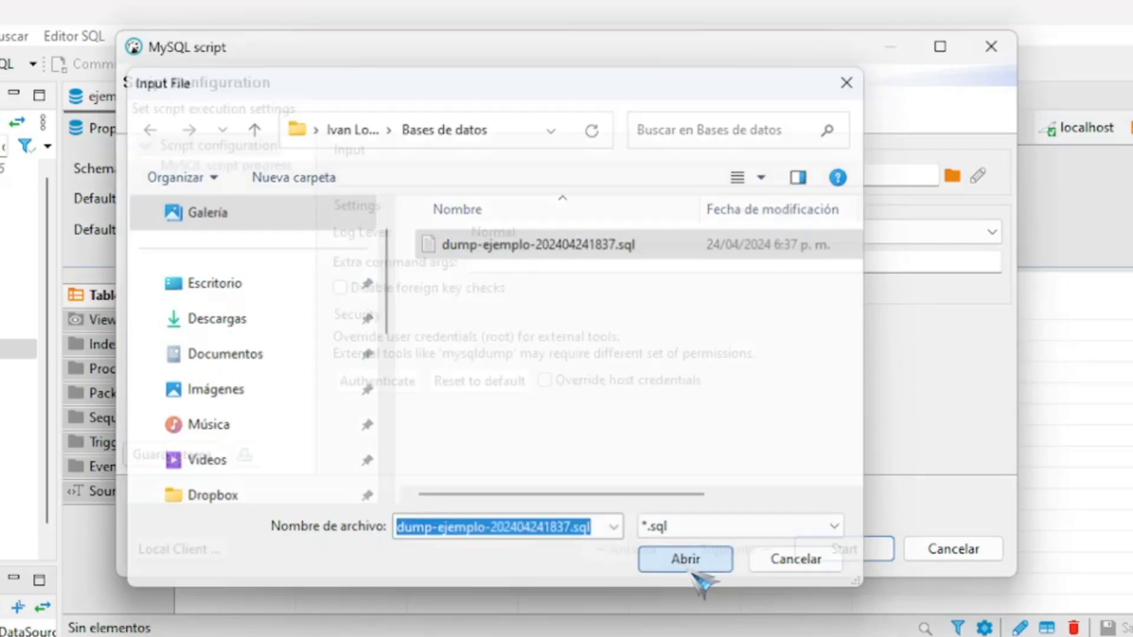
{"action": "left_click", "coordinate": [844, 549]}
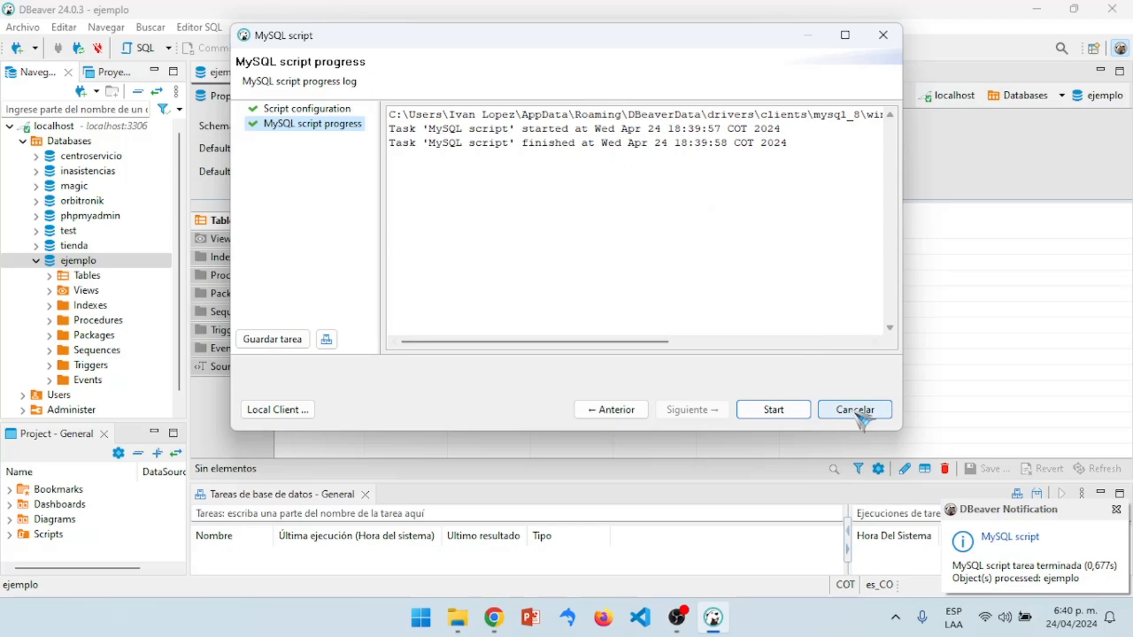
{"action": "left_click", "coordinate": [952, 549]}
Expand the tables of ejemplo, open the restored personas table to check its records, and expand its structure
{"action": "left_click", "coordinate": [50, 275]}
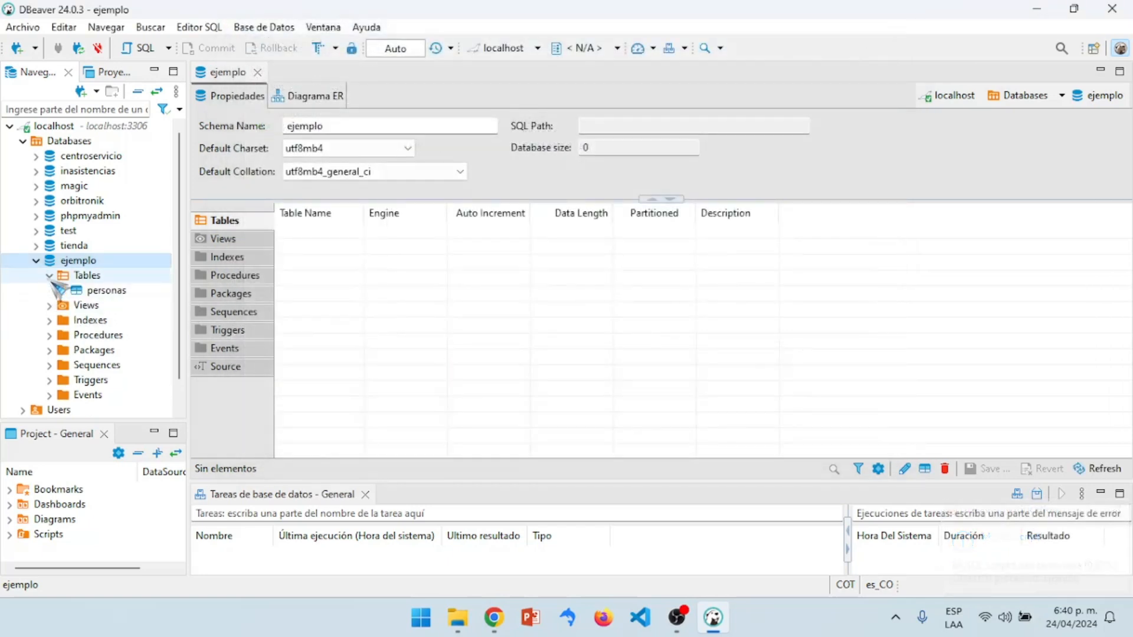
{"action": "left_click", "coordinate": [89, 291]}
{"action": "double_click", "coordinate": [158, 305]}
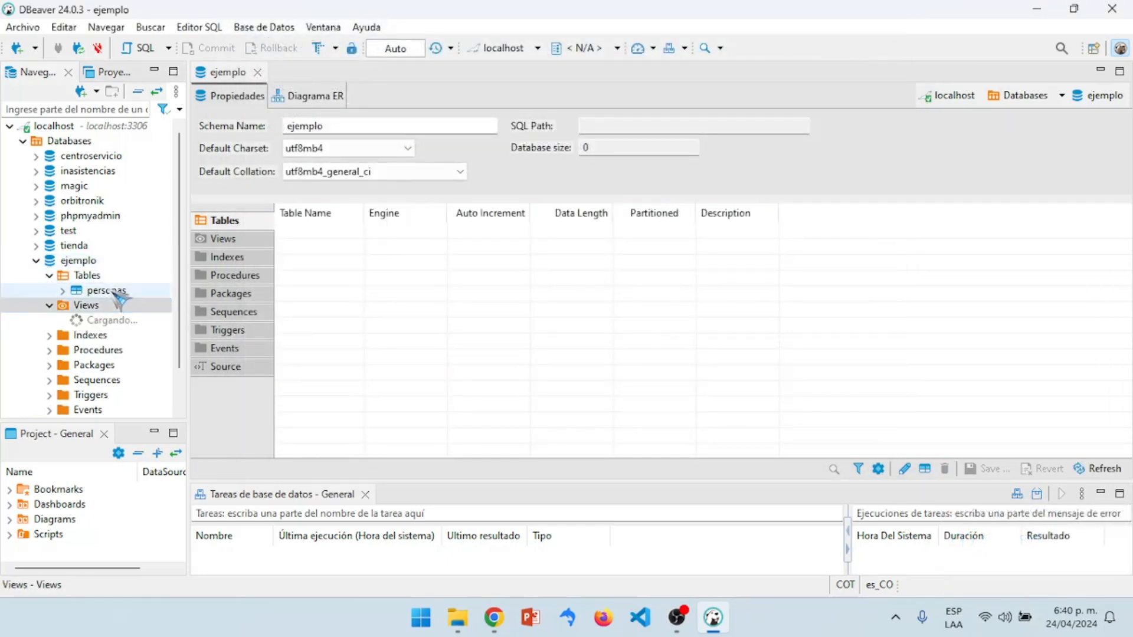
{"action": "double_click", "coordinate": [106, 290]}
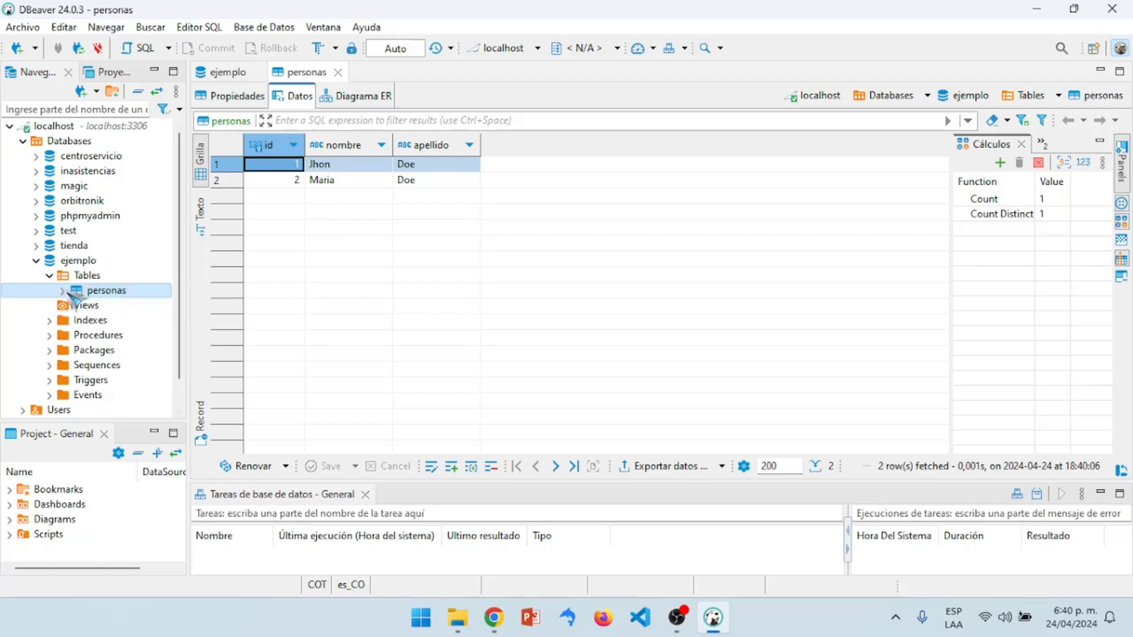
{"action": "left_click", "coordinate": [63, 290]}
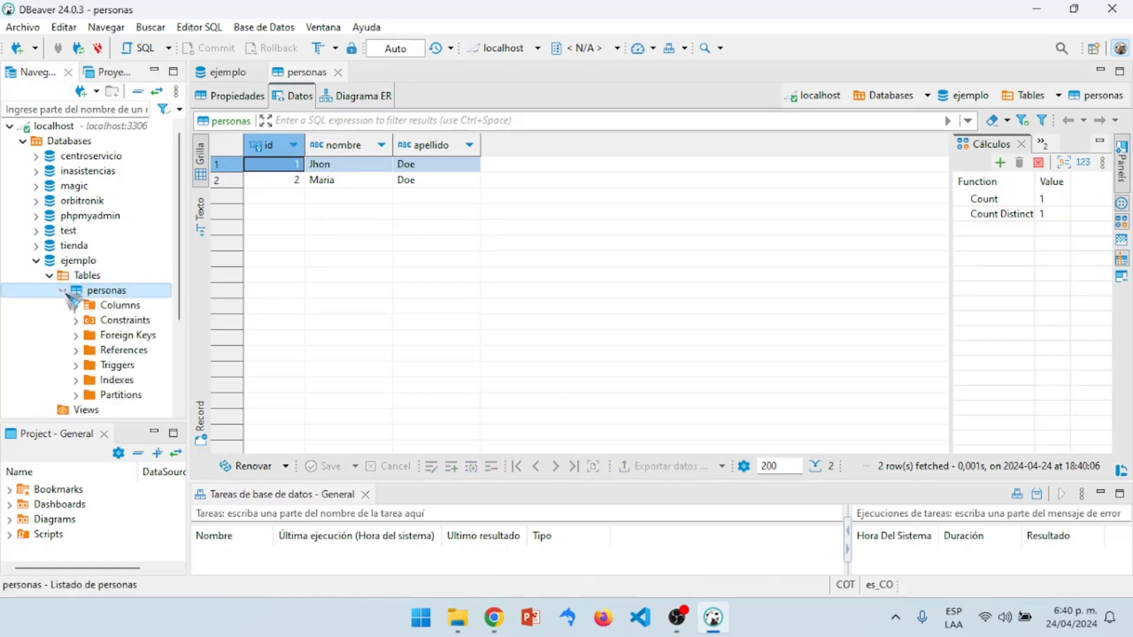
{"action": "scroll", "coordinate": [103, 313], "scroll_direction": "down", "scroll_amount": 1}
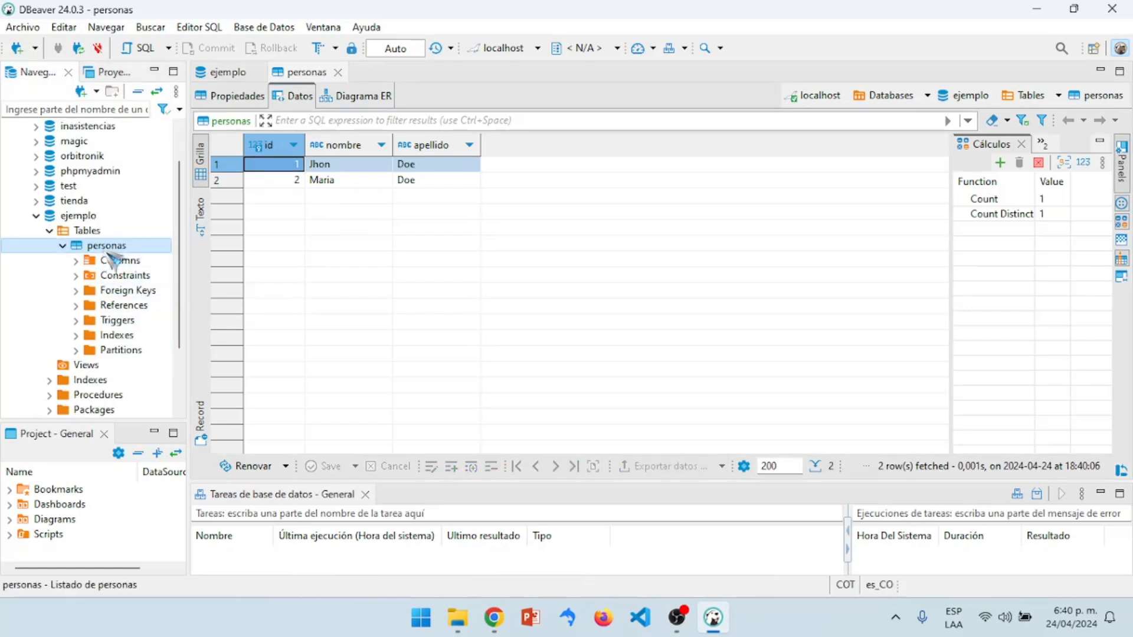
Start a data export of the personas table, go through the available formats, and choose CSV as the export target
{"action": "right_click", "coordinate": [108, 251]}
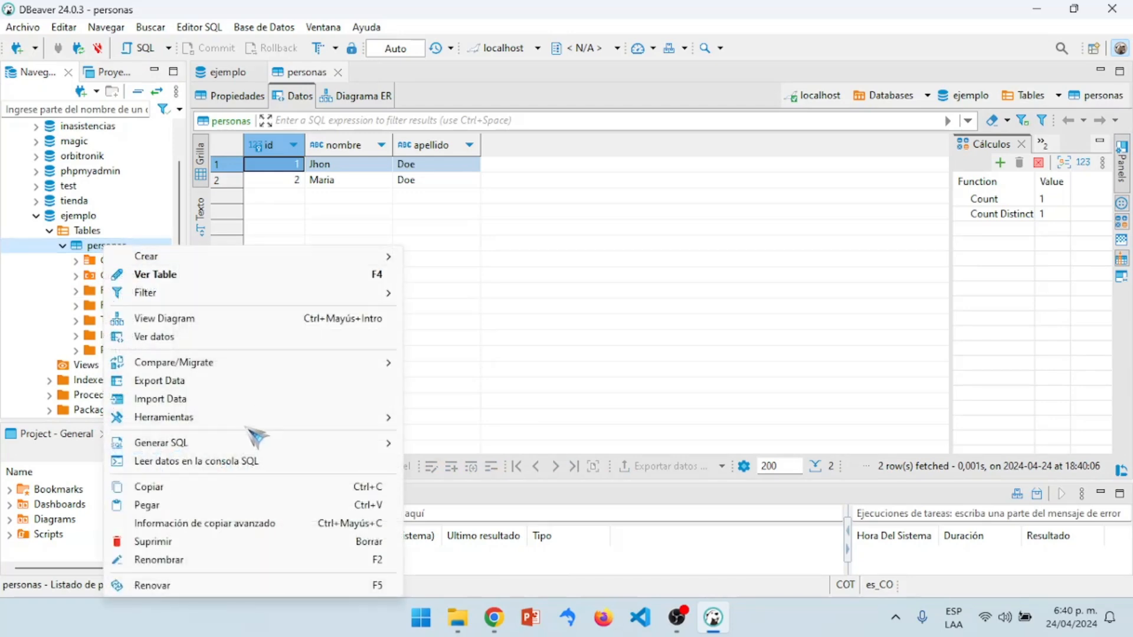
{"action": "left_click", "coordinate": [186, 384]}
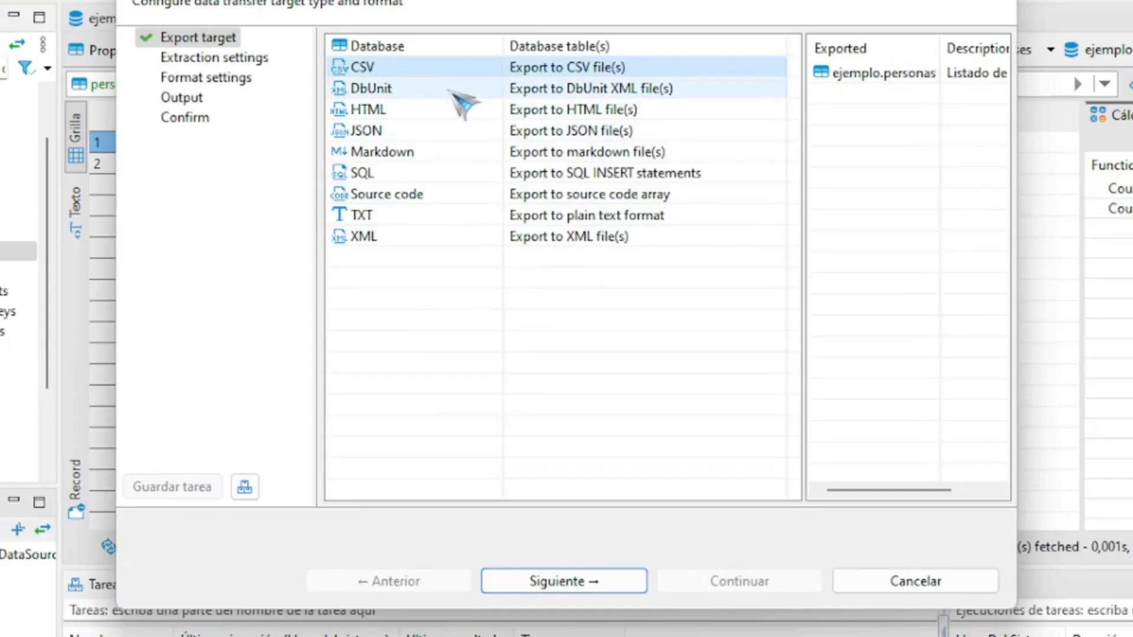
{"action": "left_click", "coordinate": [466, 141]}
{"action": "left_click", "coordinate": [456, 157]}
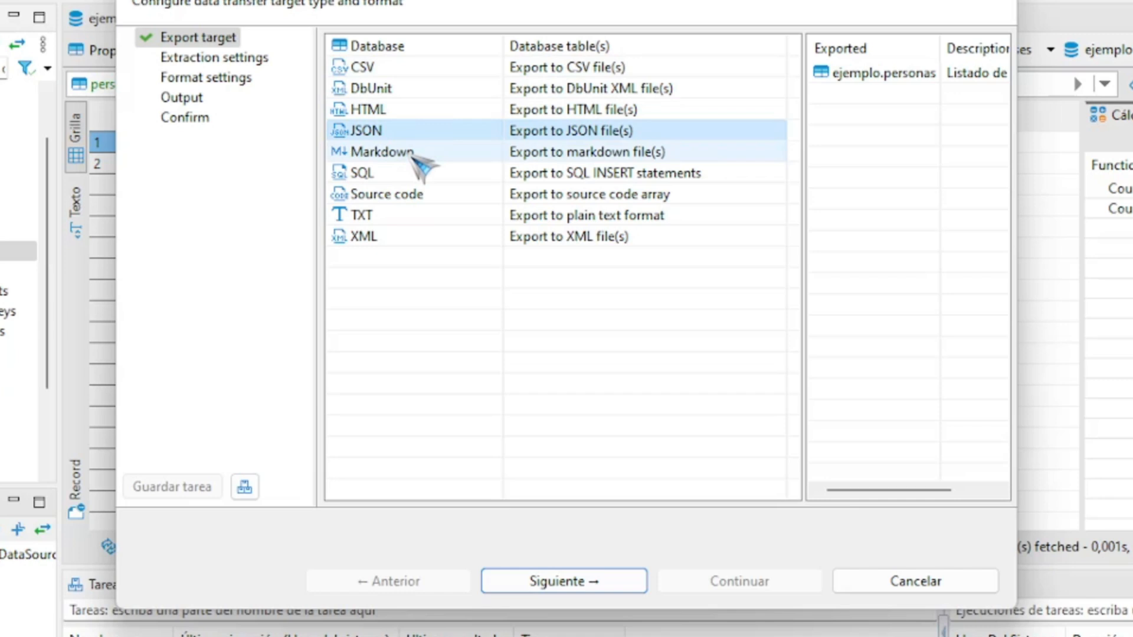
{"action": "left_click", "coordinate": [411, 153]}
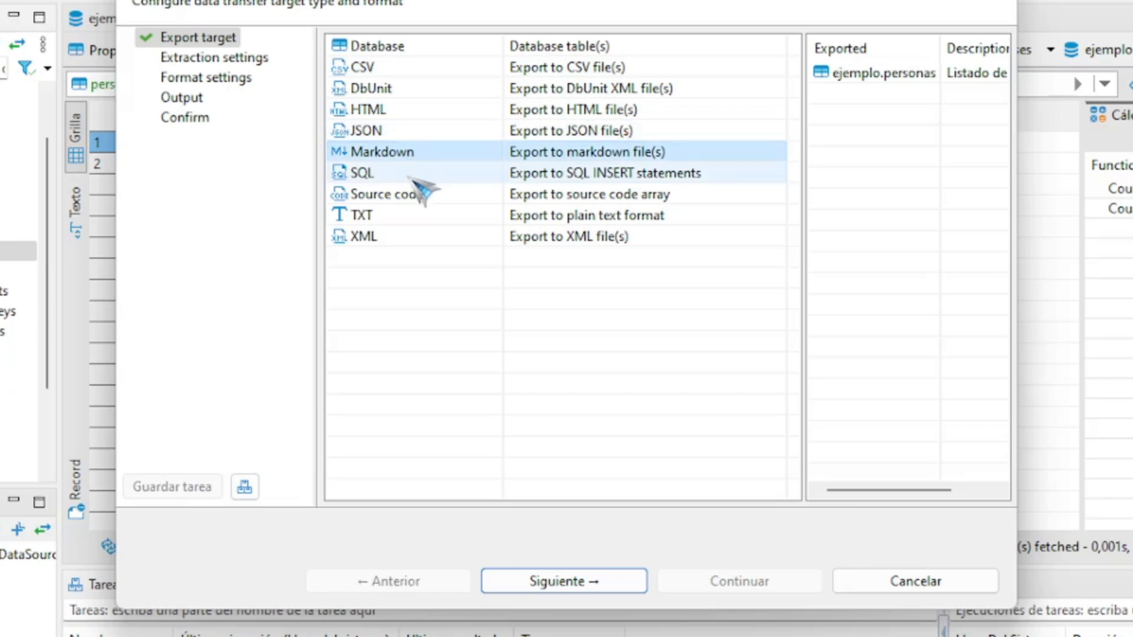
{"action": "left_click", "coordinate": [416, 174]}
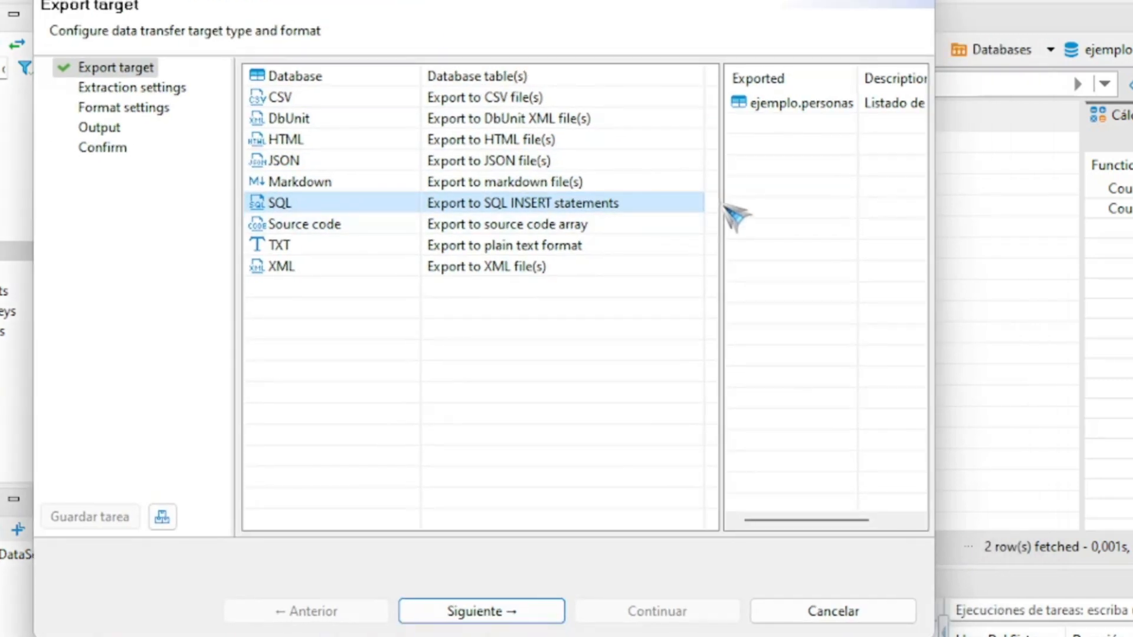
{"action": "left_click", "coordinate": [331, 101]}
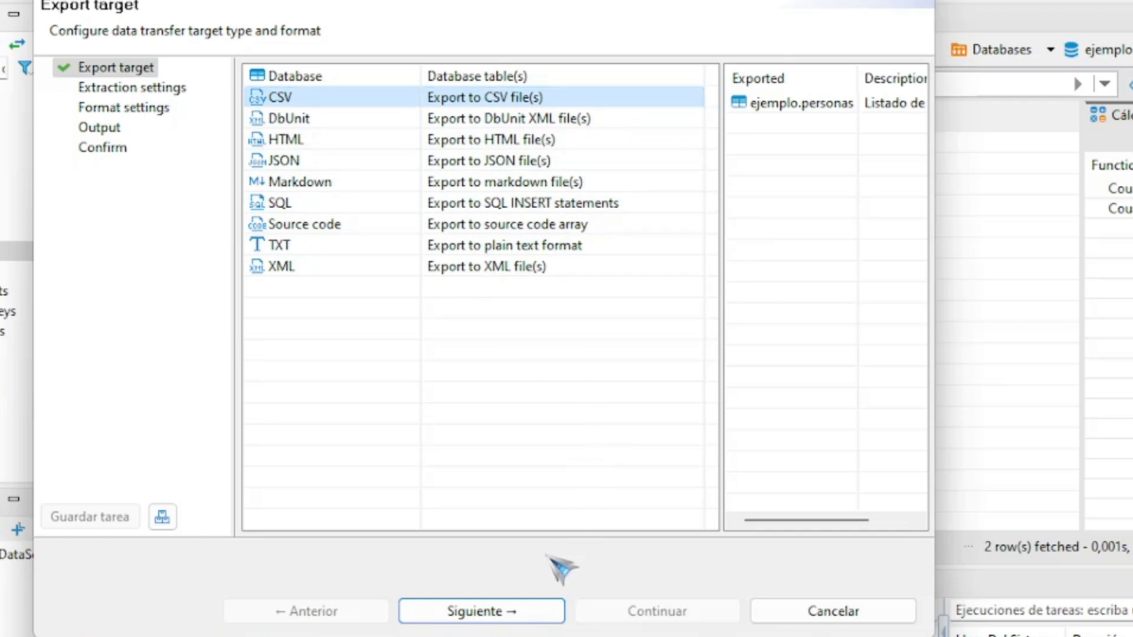
Export personas to a CSV file in the Bases de datos folder with the default extraction, format and output settings
{"action": "left_click", "coordinate": [520, 613]}
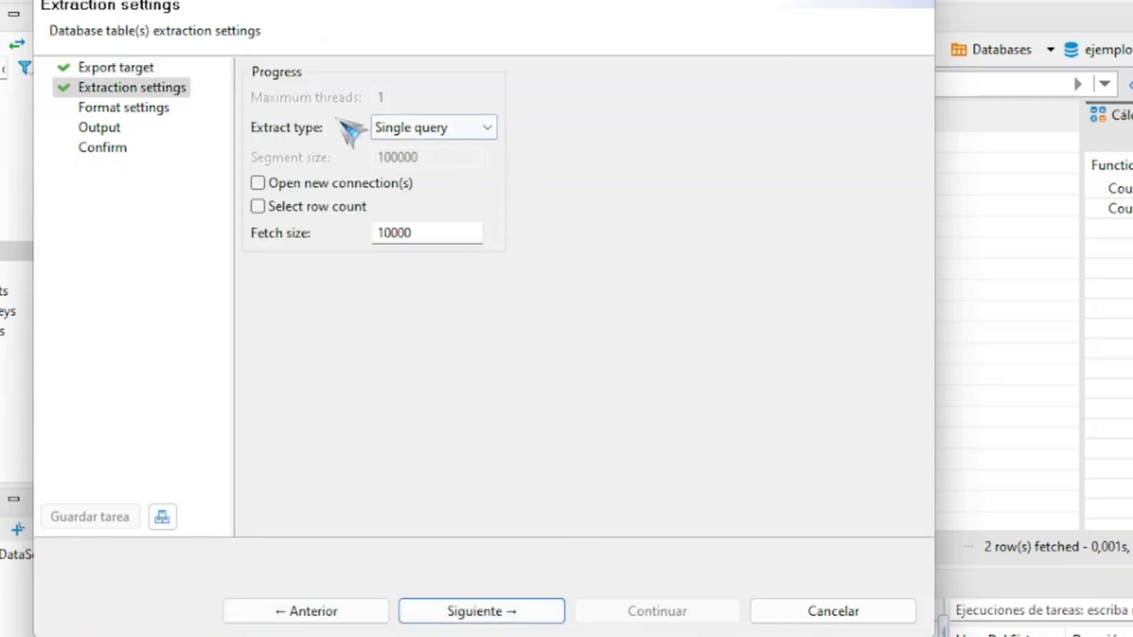
{"action": "left_click", "coordinate": [525, 614]}
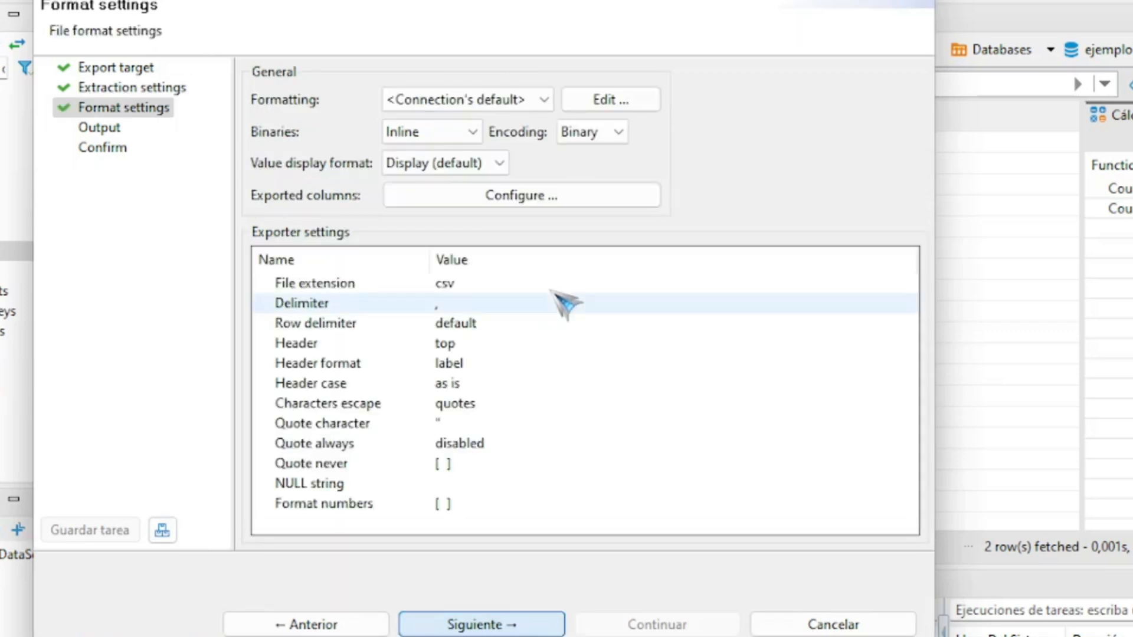
{"action": "left_click", "coordinate": [525, 613]}
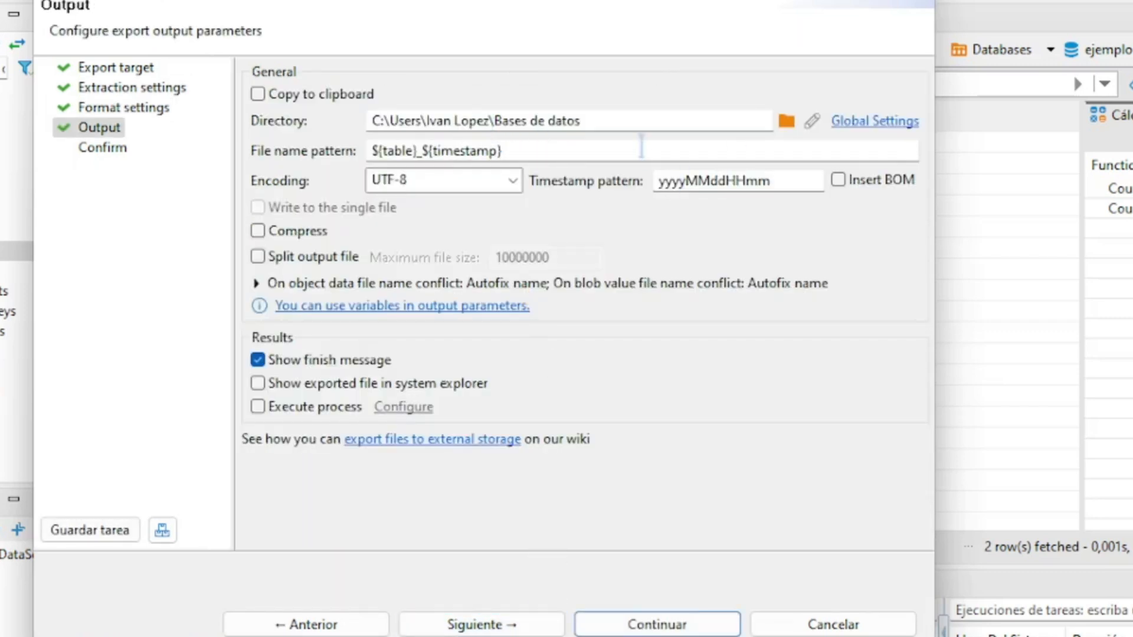
{"action": "left_click_drag", "start_coordinate": [583, 120], "coordinate": [494, 120]}
{"action": "left_click", "coordinate": [497, 120]}
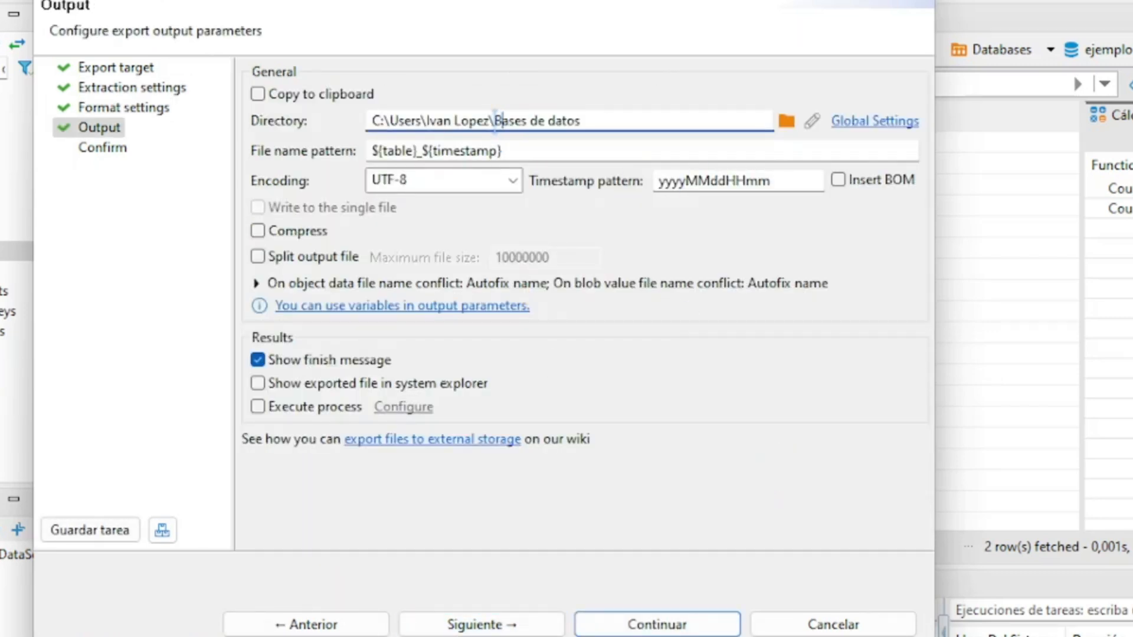
{"action": "key", "text": "shift+End"}
{"action": "left_click", "coordinate": [481, 624]}
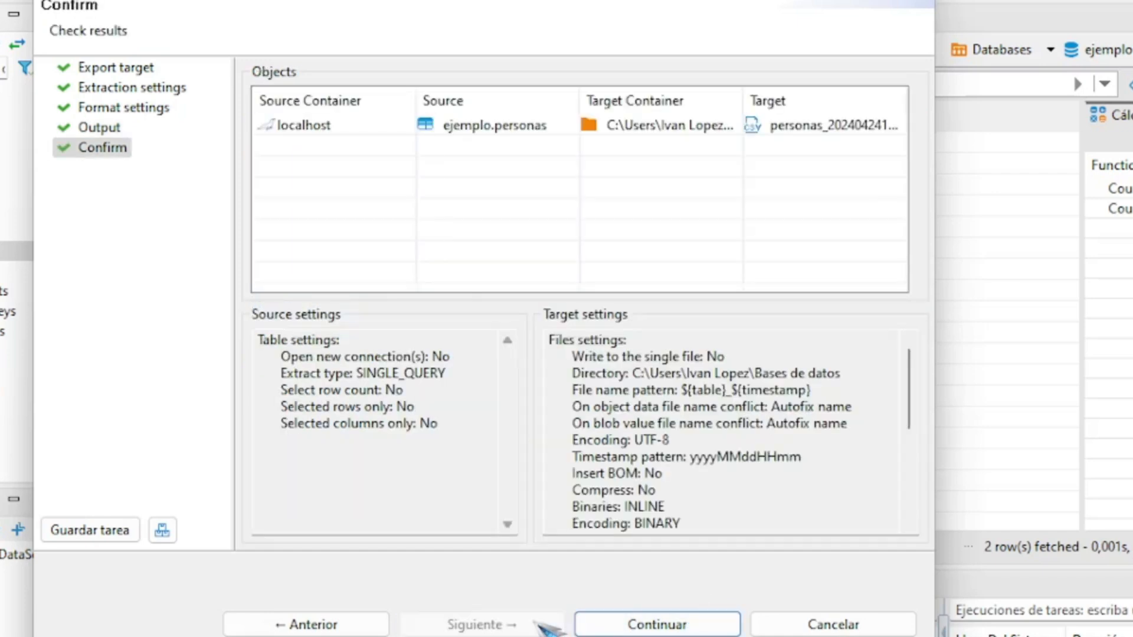
{"action": "left_click", "coordinate": [657, 624]}
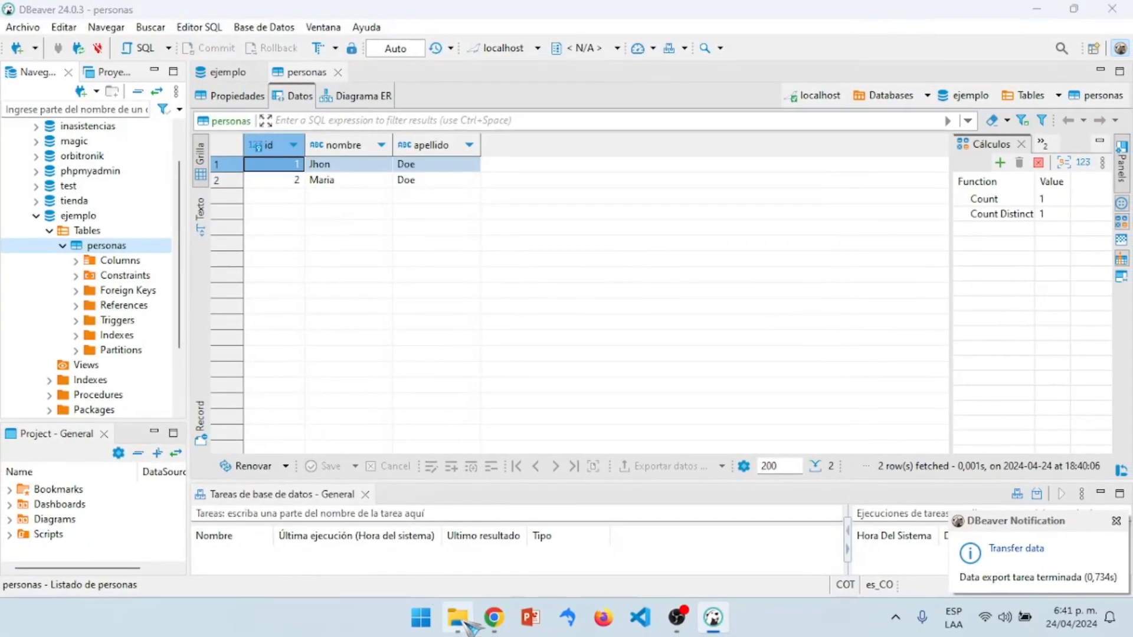
Switch to File Explorer, check the exported personas CSV file in the Bases de datos folder, and return to DBeaver
{"action": "left_click", "coordinate": [467, 624]}
{"action": "left_click", "coordinate": [313, 193]}
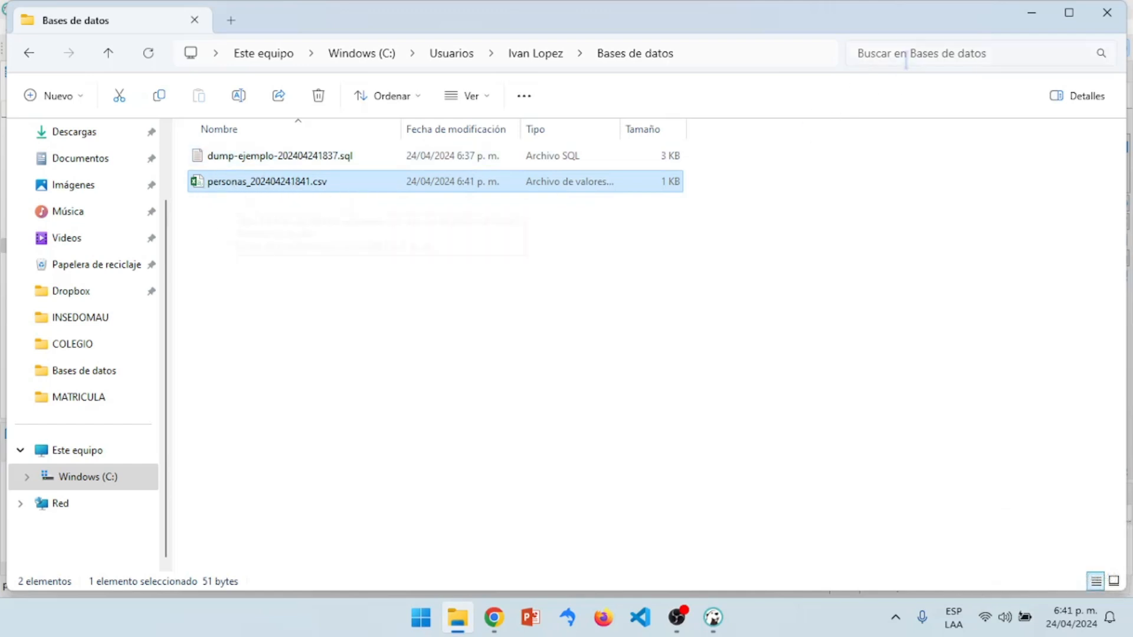
{"action": "left_click", "coordinate": [1032, 15]}
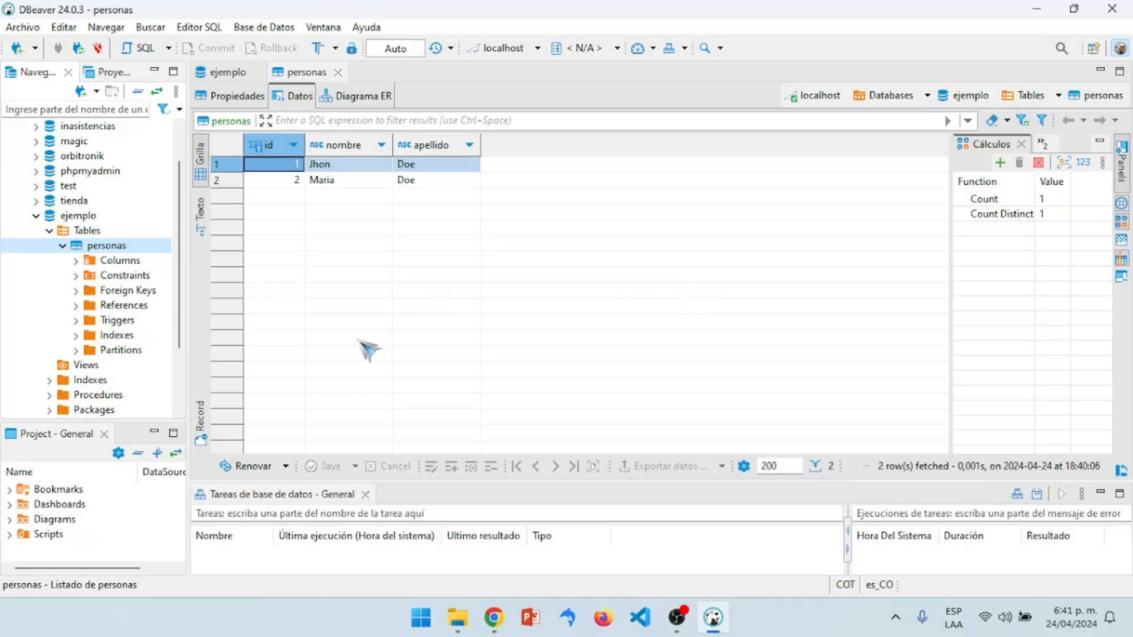
Show the ER diagram of the personas table and move its entity further into the middle of the canvas
{"action": "scroll", "coordinate": [177, 289], "scroll_direction": "up", "scroll_amount": 1}
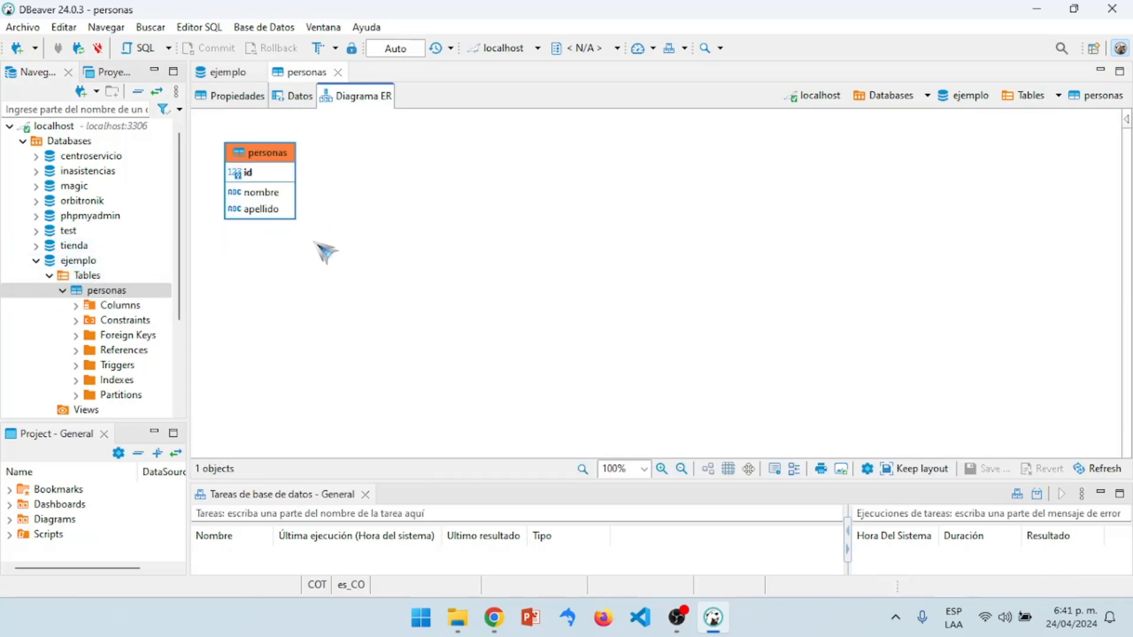
{"action": "left_click_drag", "start_coordinate": [277, 172], "coordinate": [424, 224]}
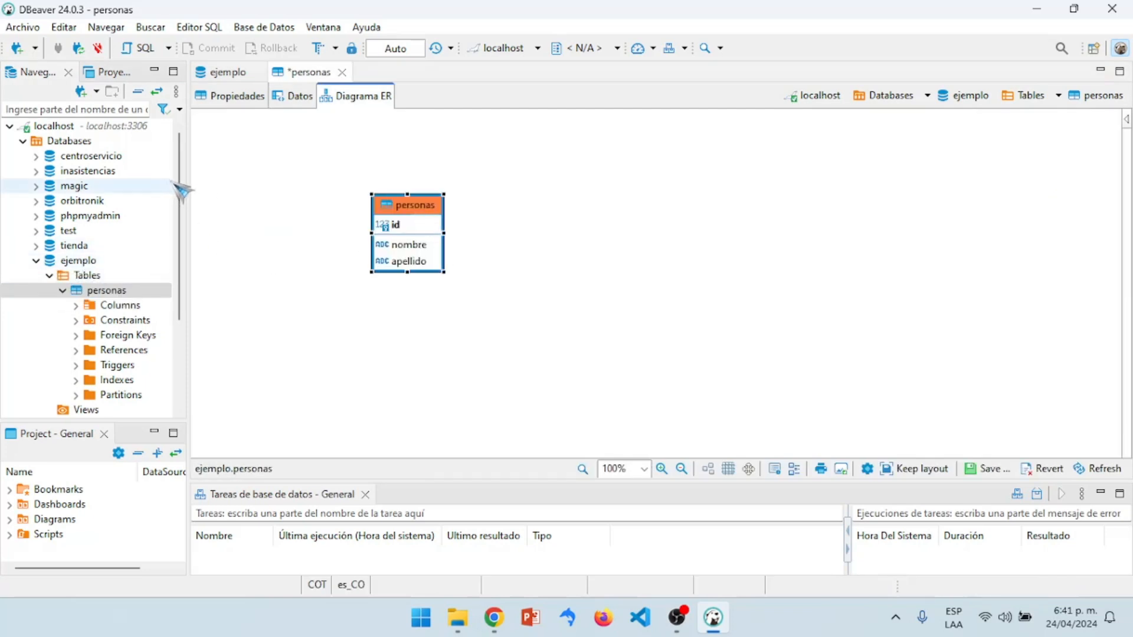
Collapse ejemplo, expand the tables of the tienda database, and open the ER diagram of its clientes table
{"action": "left_click", "coordinate": [36, 260]}
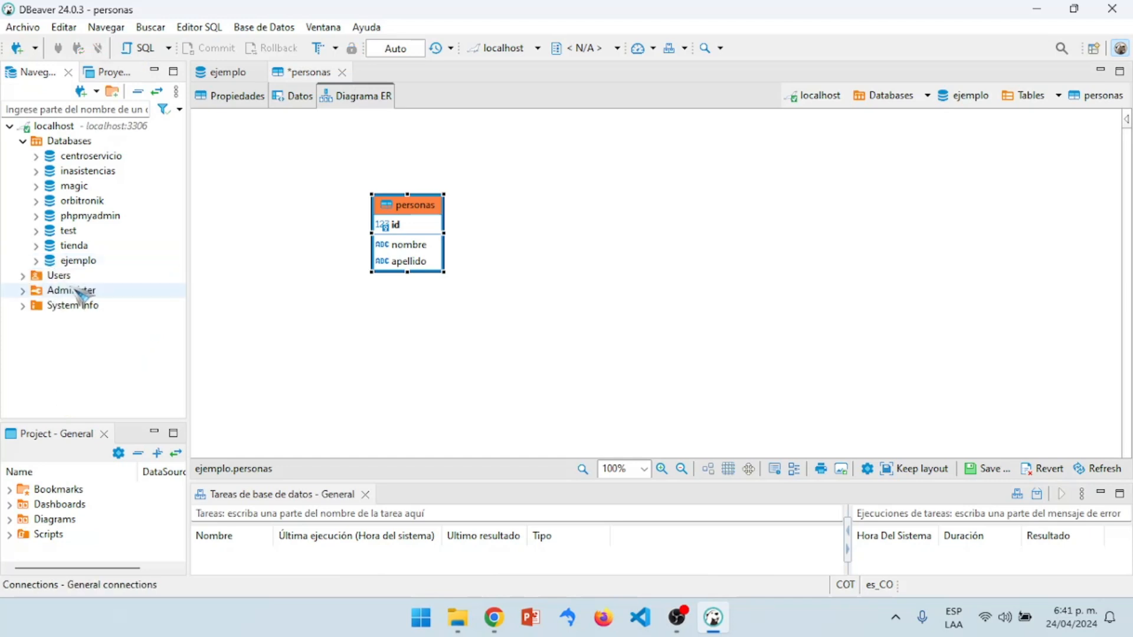
{"action": "left_click", "coordinate": [70, 247]}
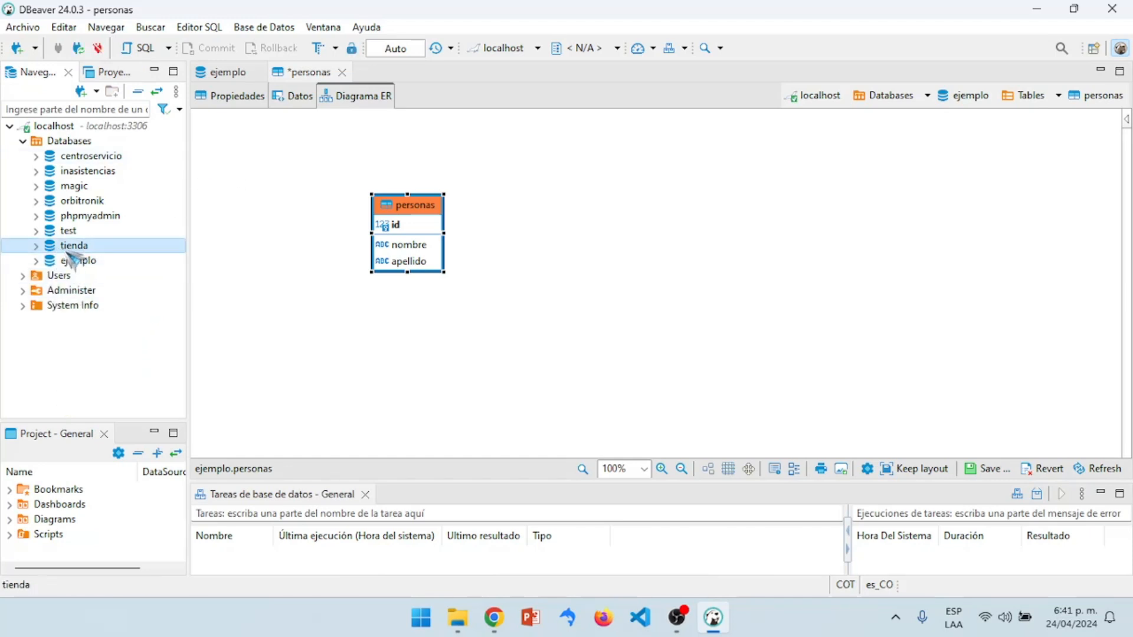
{"action": "double_click", "coordinate": [74, 247]}
{"action": "left_click", "coordinate": [118, 292]}
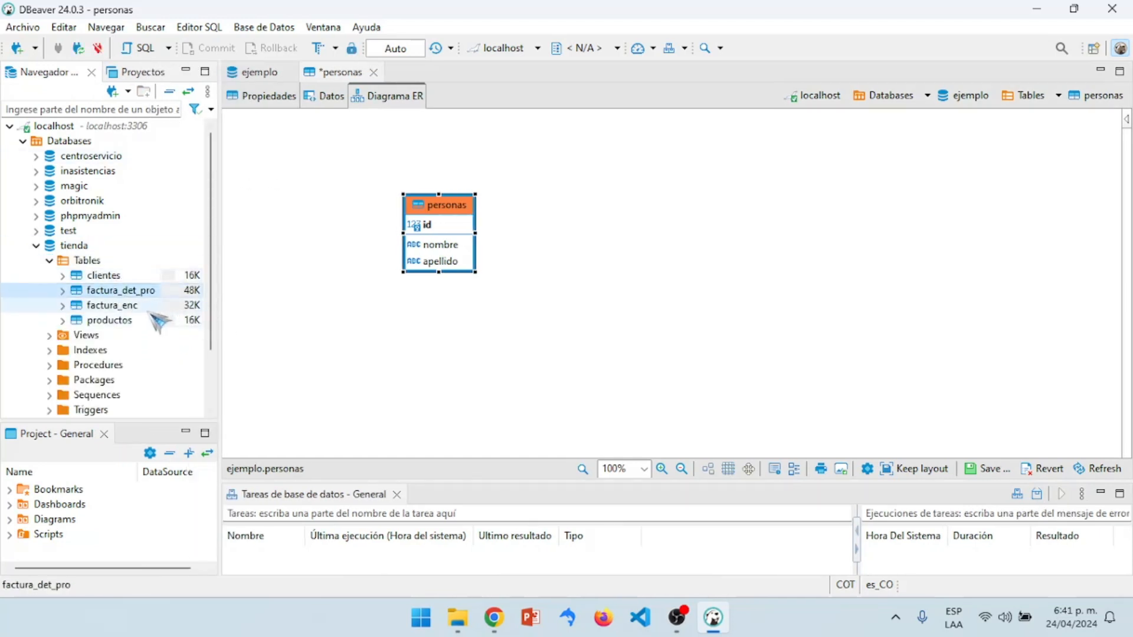
{"action": "left_click", "coordinate": [132, 307]}
{"action": "left_click", "coordinate": [135, 321]}
{"action": "double_click", "coordinate": [101, 277]}
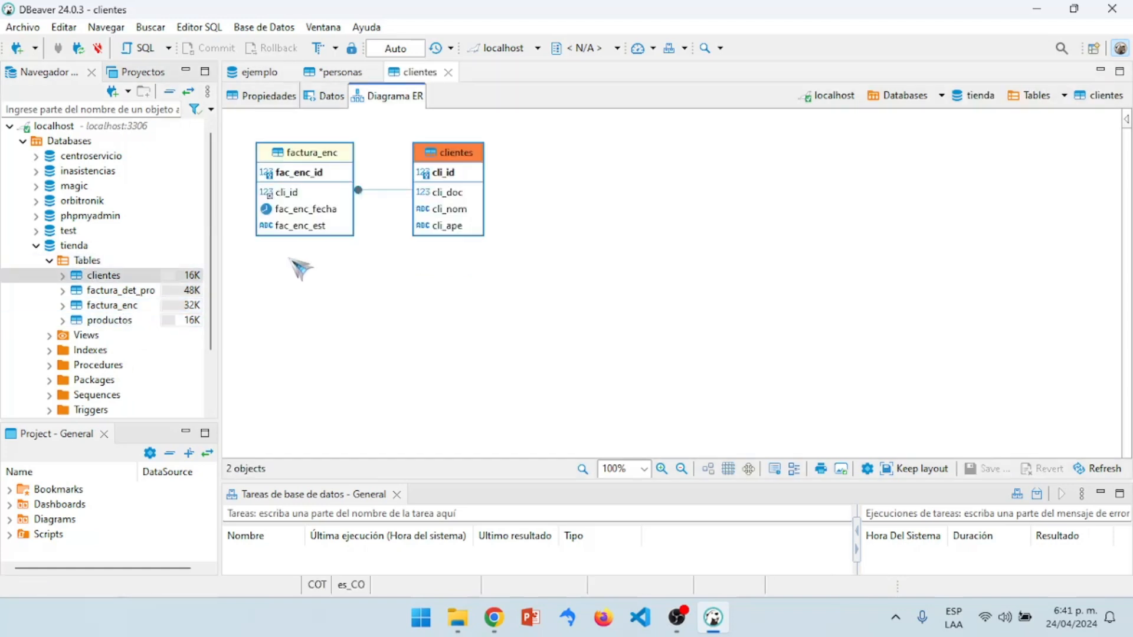
Open the ER diagram of the whole tienda database, move the productos entity slightly upward, and return to the database properties
{"action": "left_click", "coordinate": [92, 249]}
{"action": "right_click", "coordinate": [92, 249]}
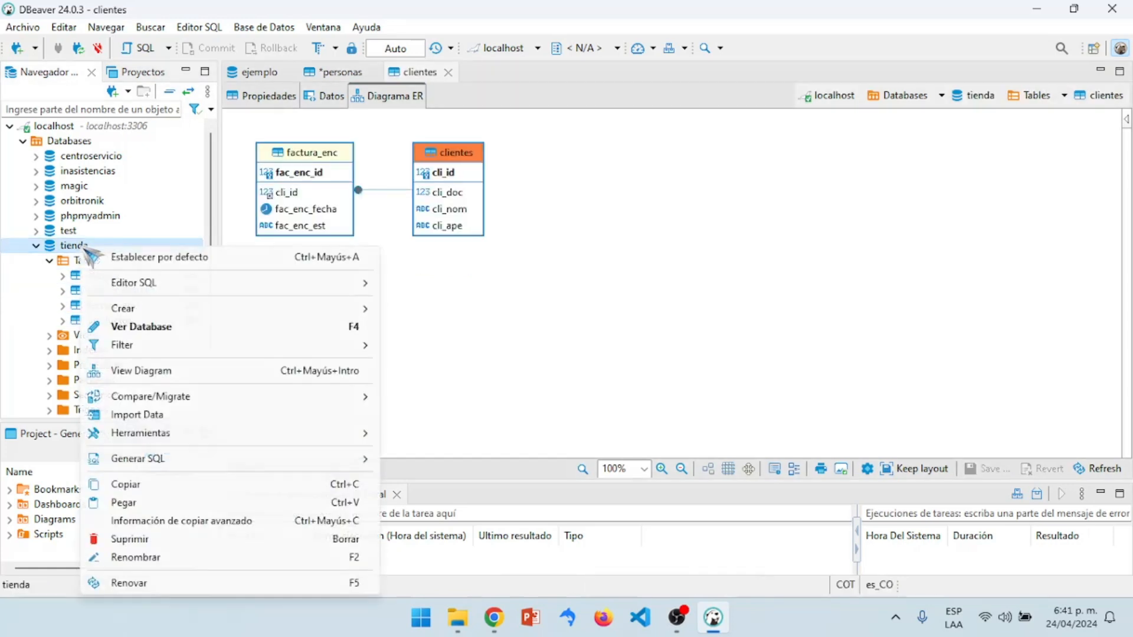
{"action": "left_click", "coordinate": [136, 326]}
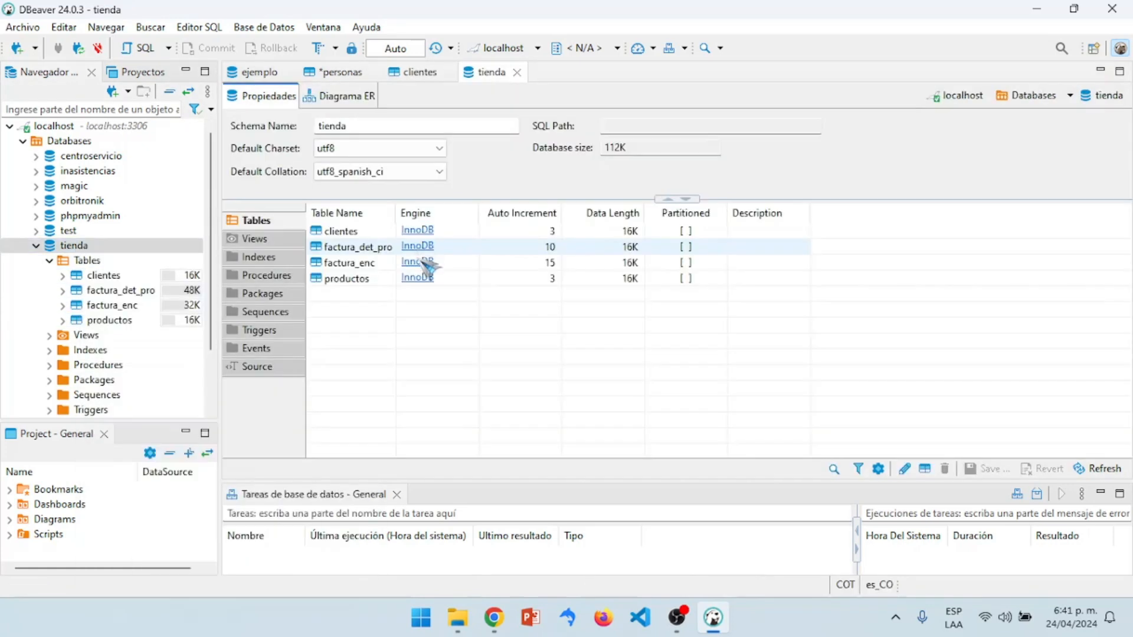
{"action": "left_click", "coordinate": [334, 98]}
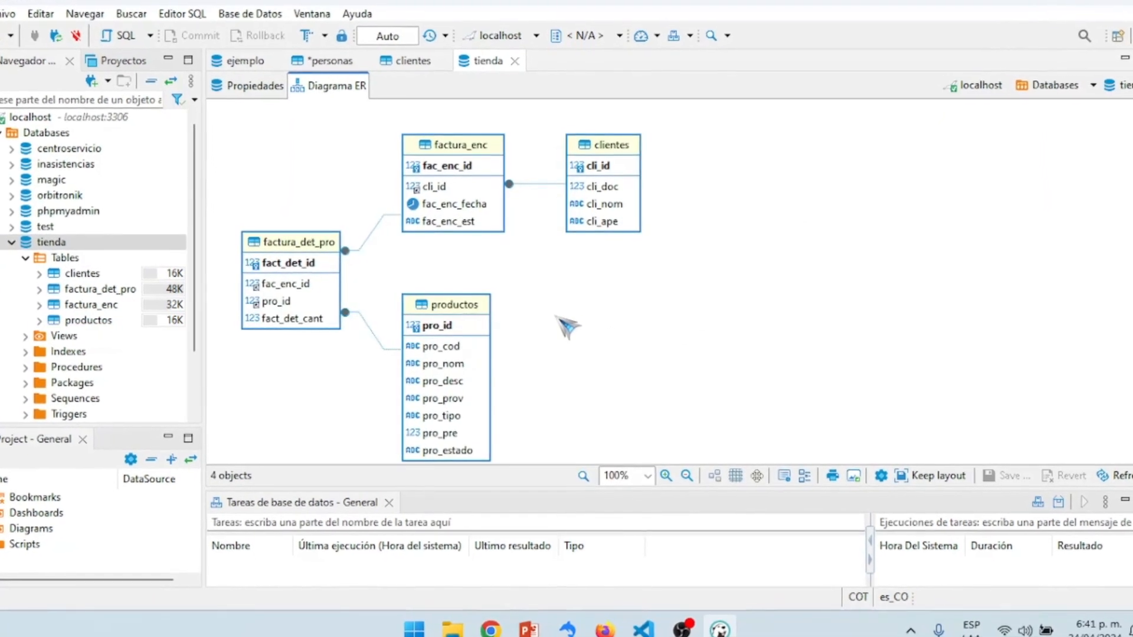
{"action": "left_click_drag", "start_coordinate": [455, 304], "coordinate": [457, 278]}
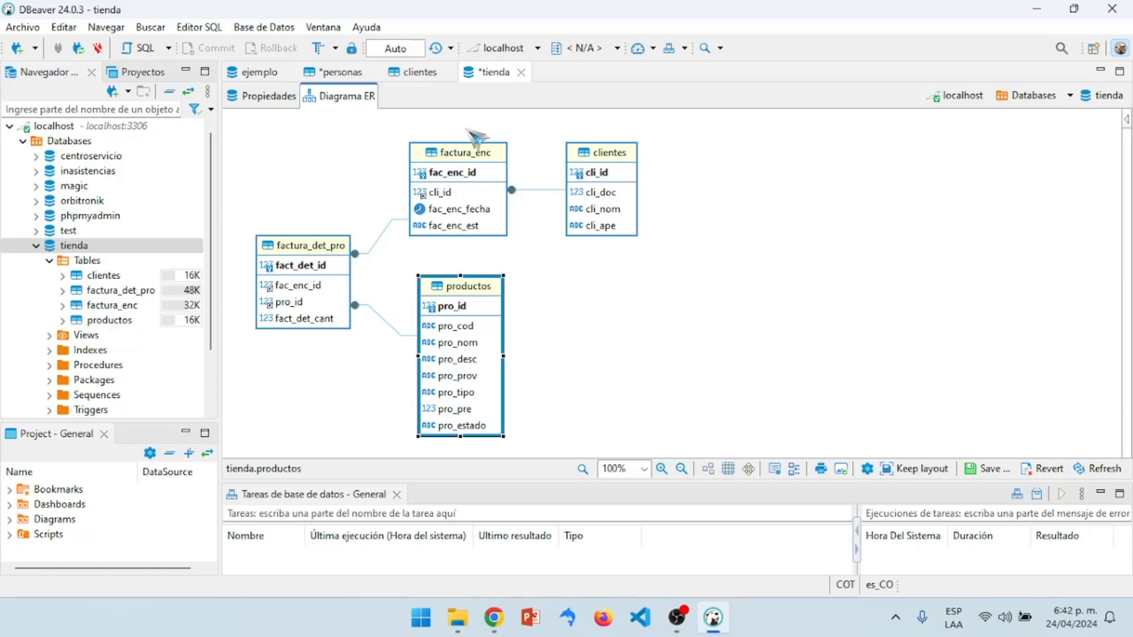
{"action": "left_click", "coordinate": [267, 98]}
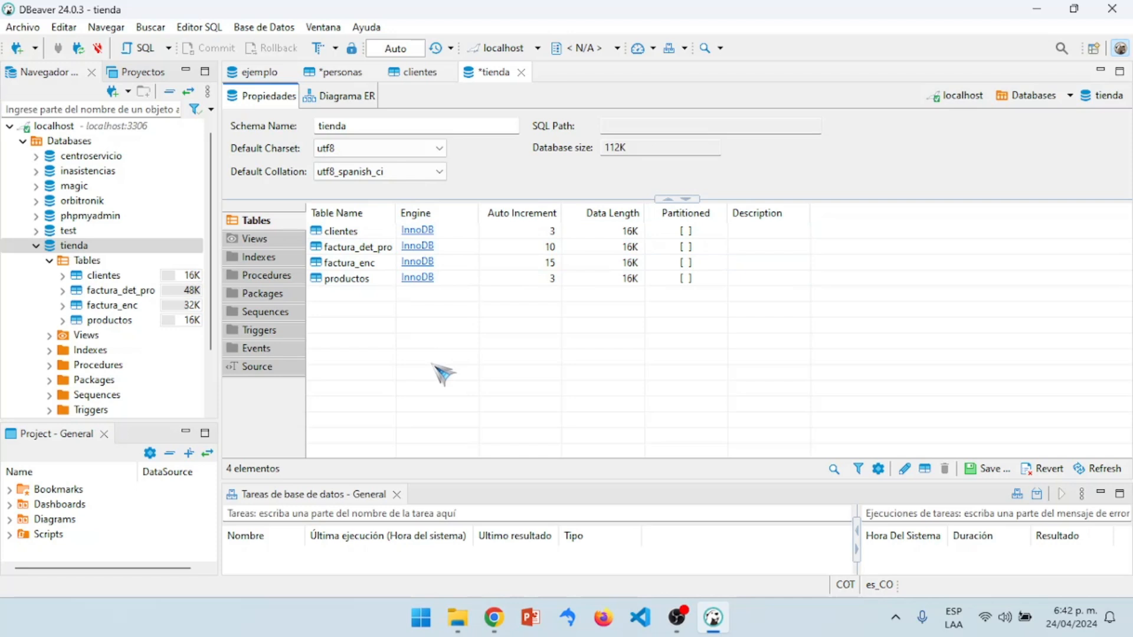